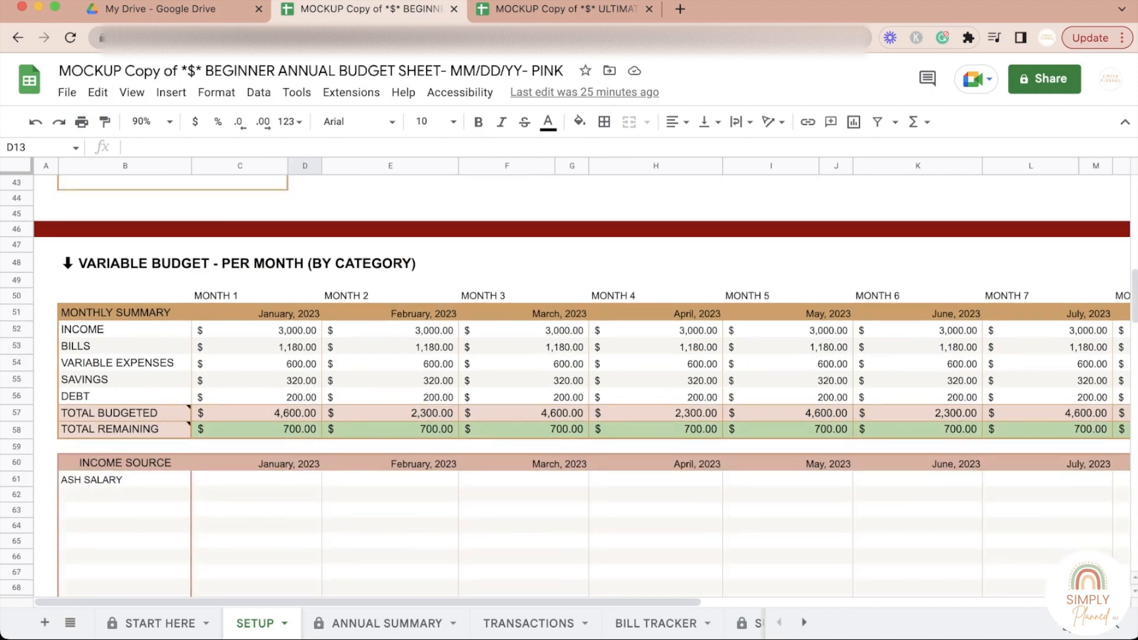
Step: Look through the per-month variable budget tables, from the monthly summary down to savings and debt
scroll(569, 385, down, 2)
scroll(569, 386, down, 20)
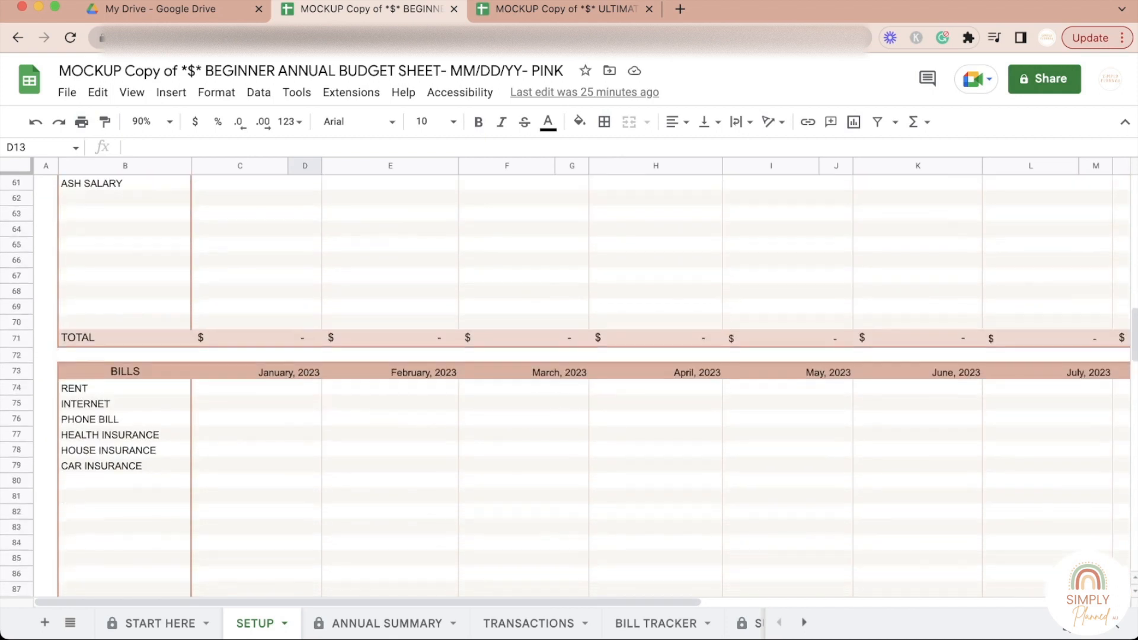
scroll(569, 385, down, 13)
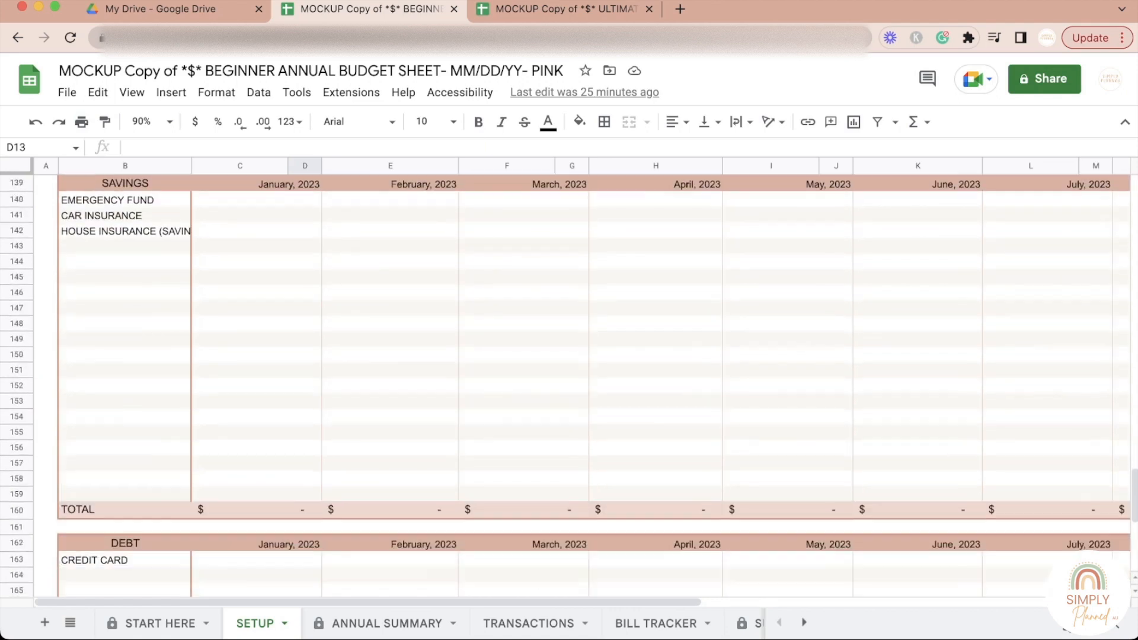
scroll(569, 385, down, 4)
scroll(569, 386, up, 20)
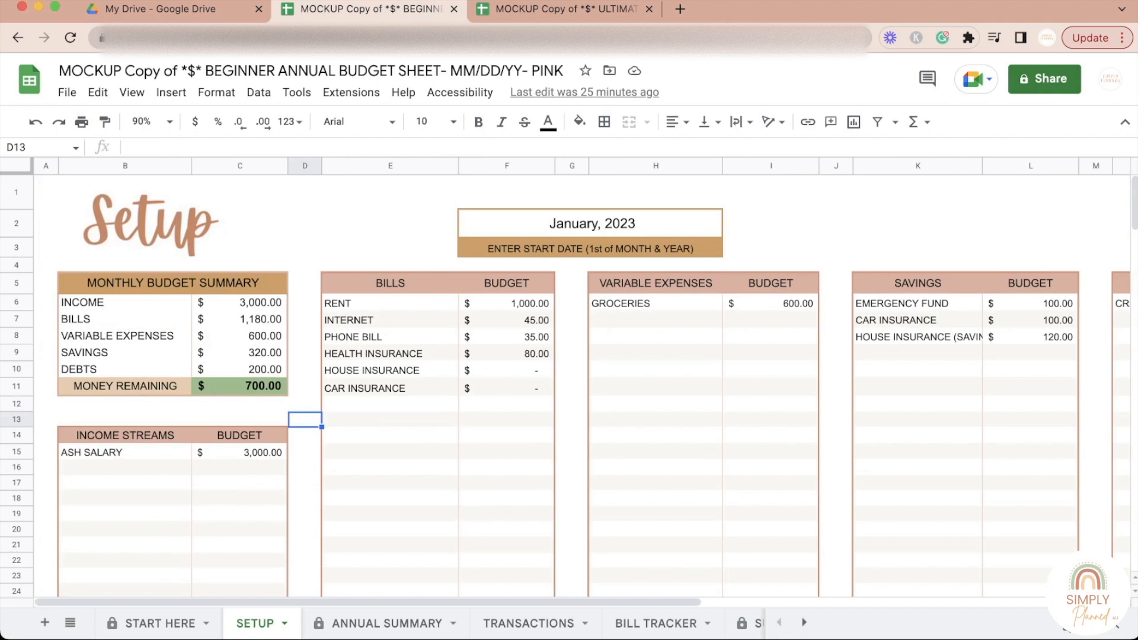
Step: Examine the Monthly Budget Summary and the Income Streams table on the Setup sheet
click(125, 404)
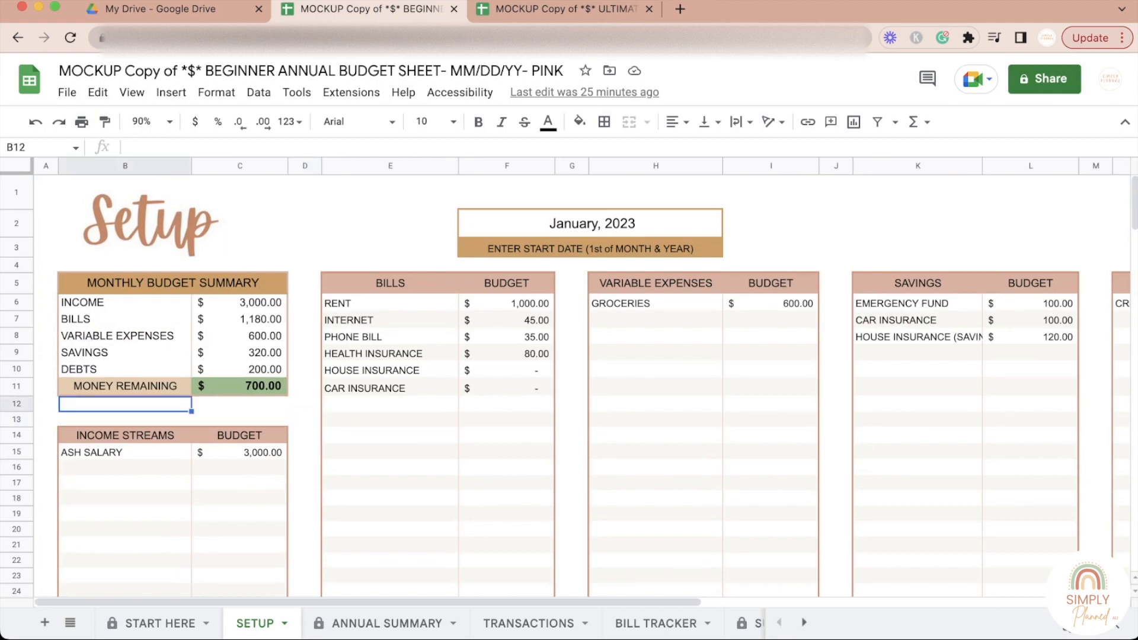
click(125, 419)
click(125, 404)
click(125, 419)
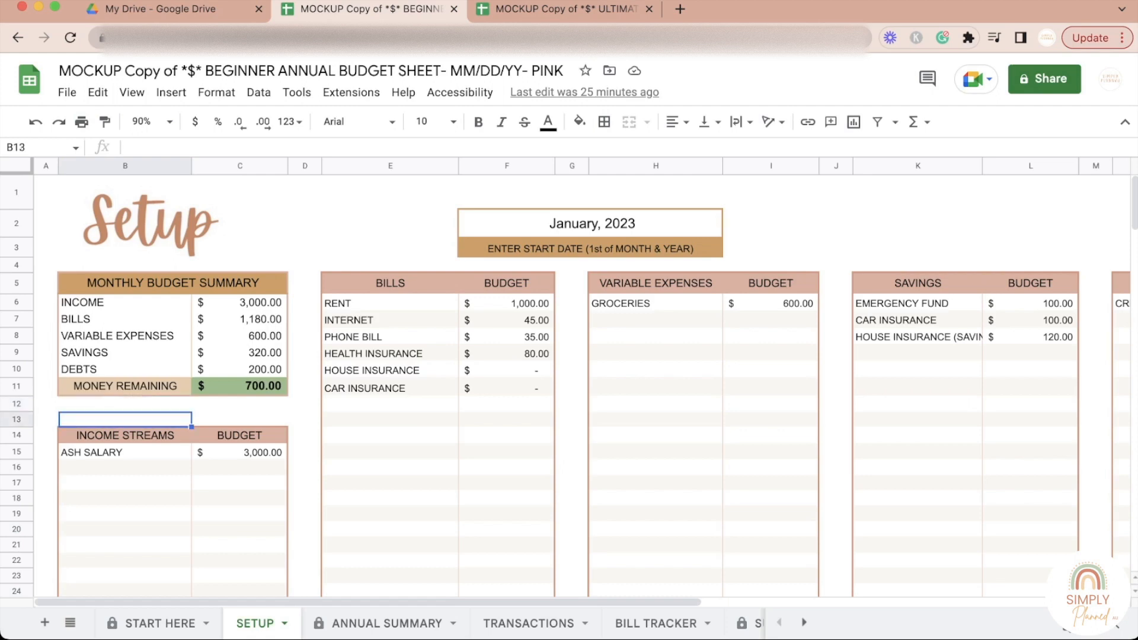
click(125, 404)
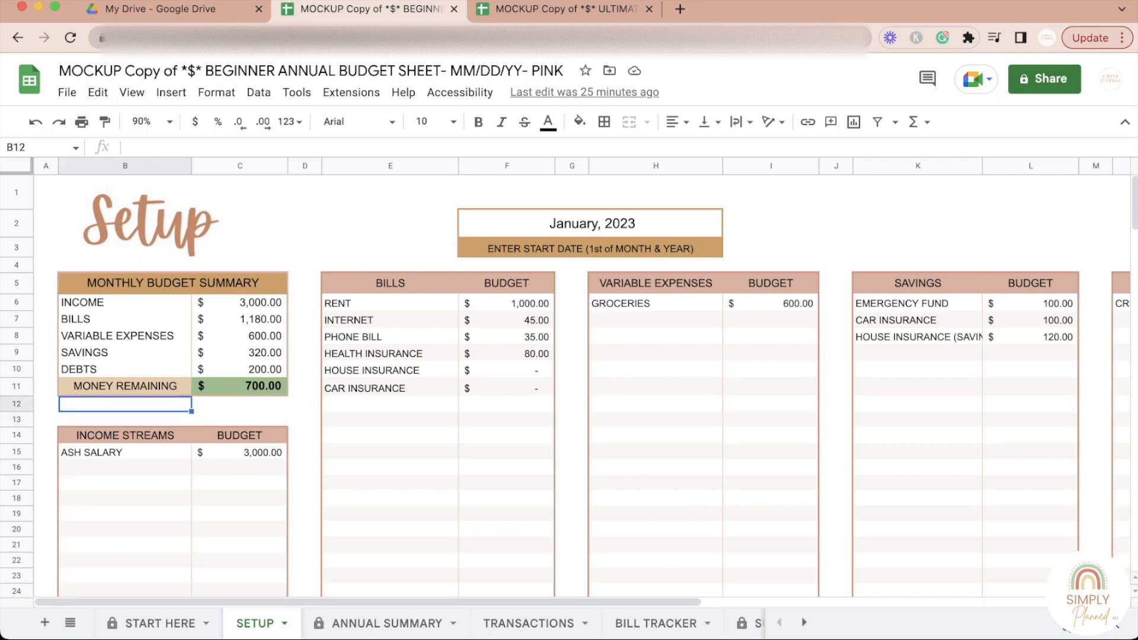
click(304, 336)
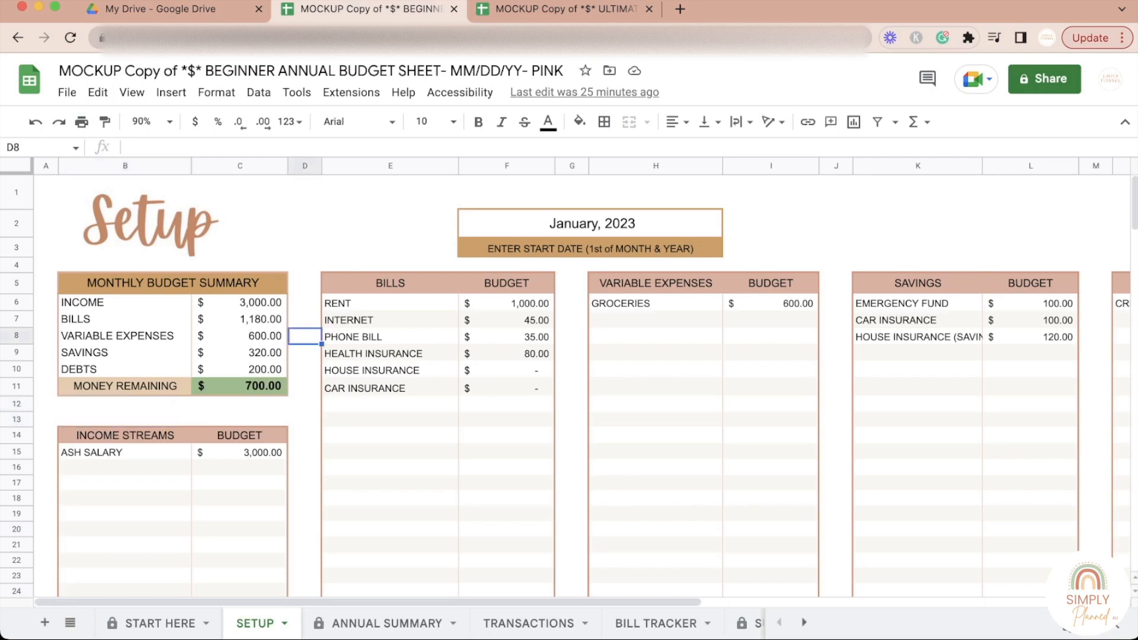
click(46, 303)
click(46, 283)
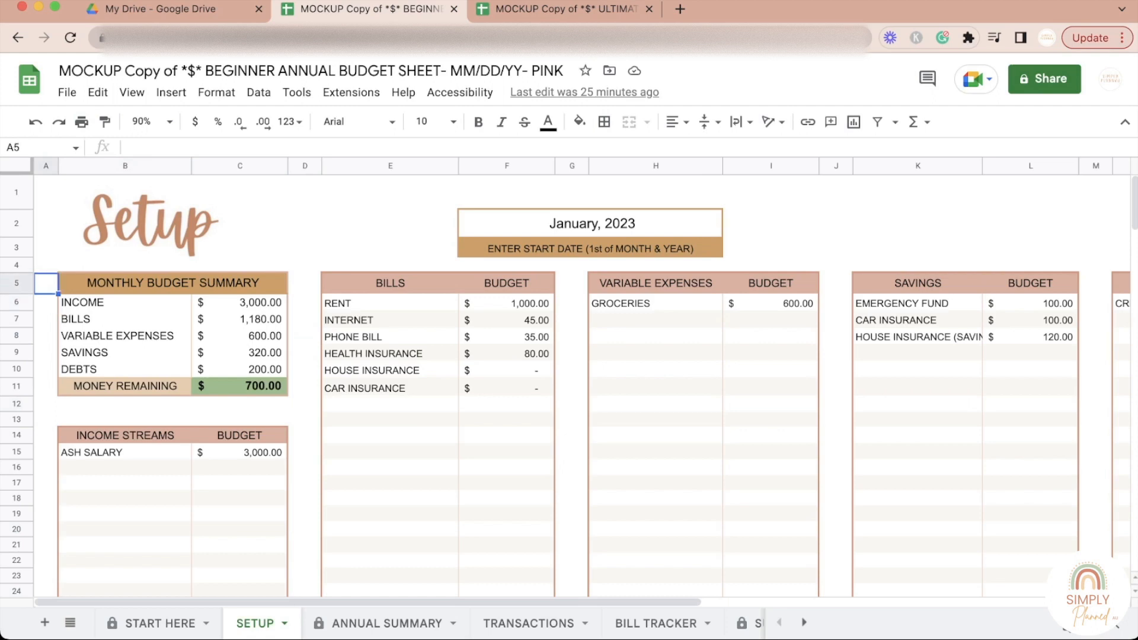
click(45, 303)
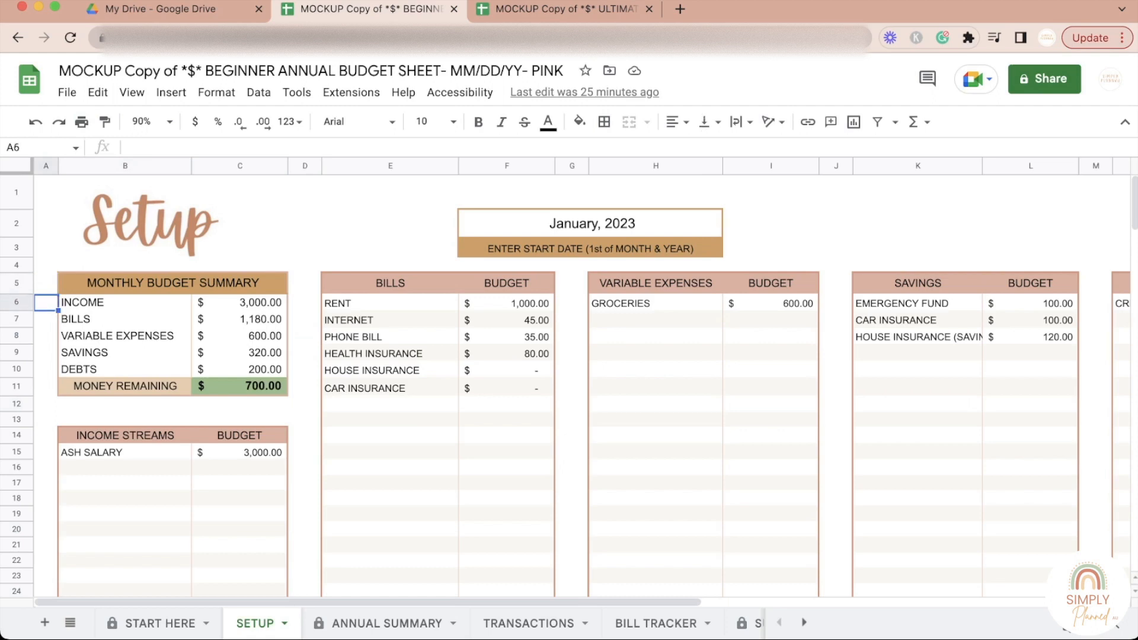
click(46, 436)
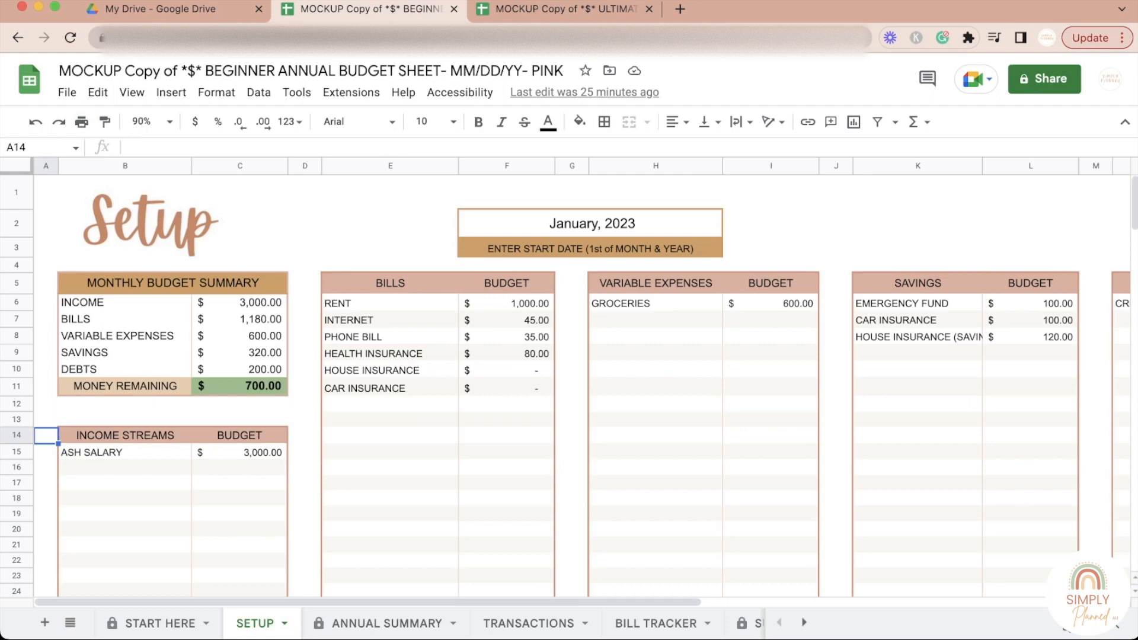
Step: Examine the per-month Monthly Summary and Income Source tables in the variable budget section
scroll(569, 385, down, 10)
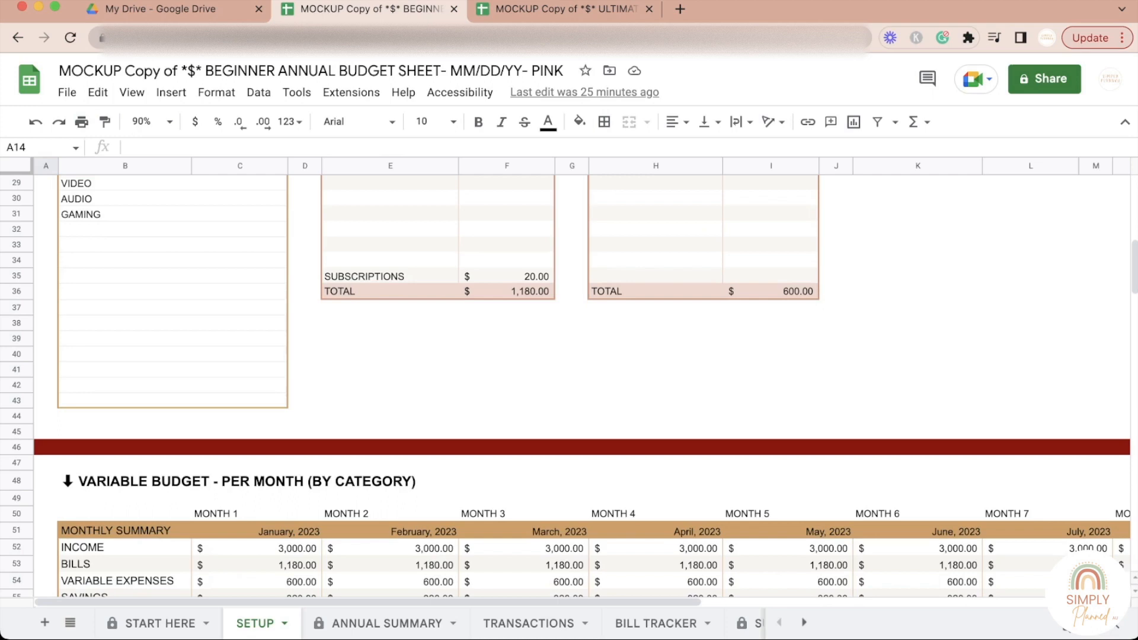
scroll(570, 385, down, 6)
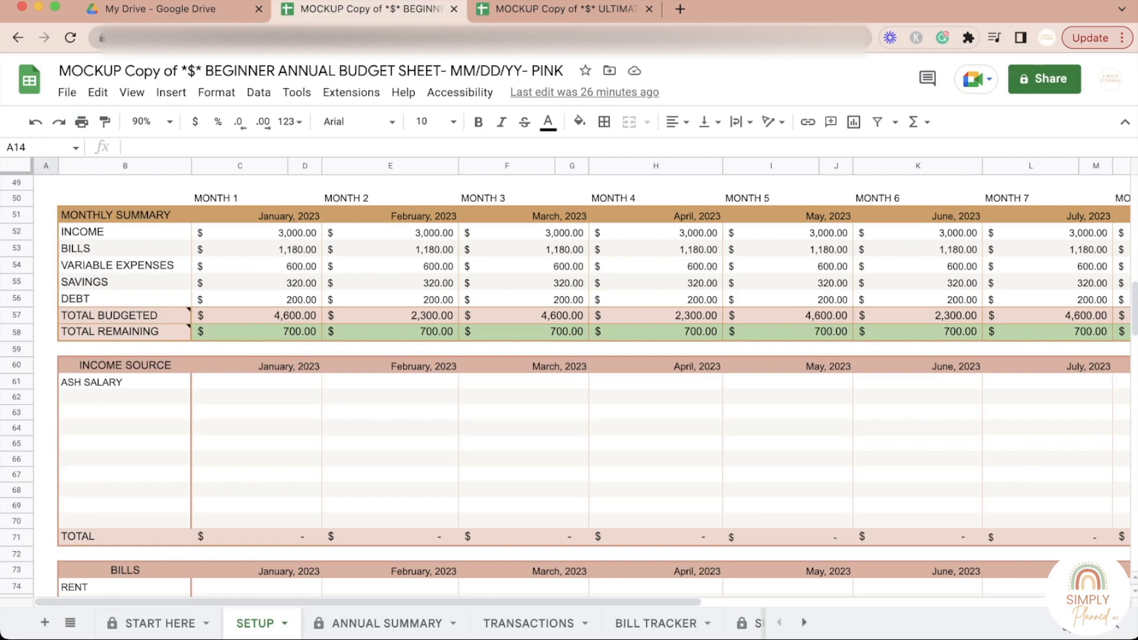
click(125, 383)
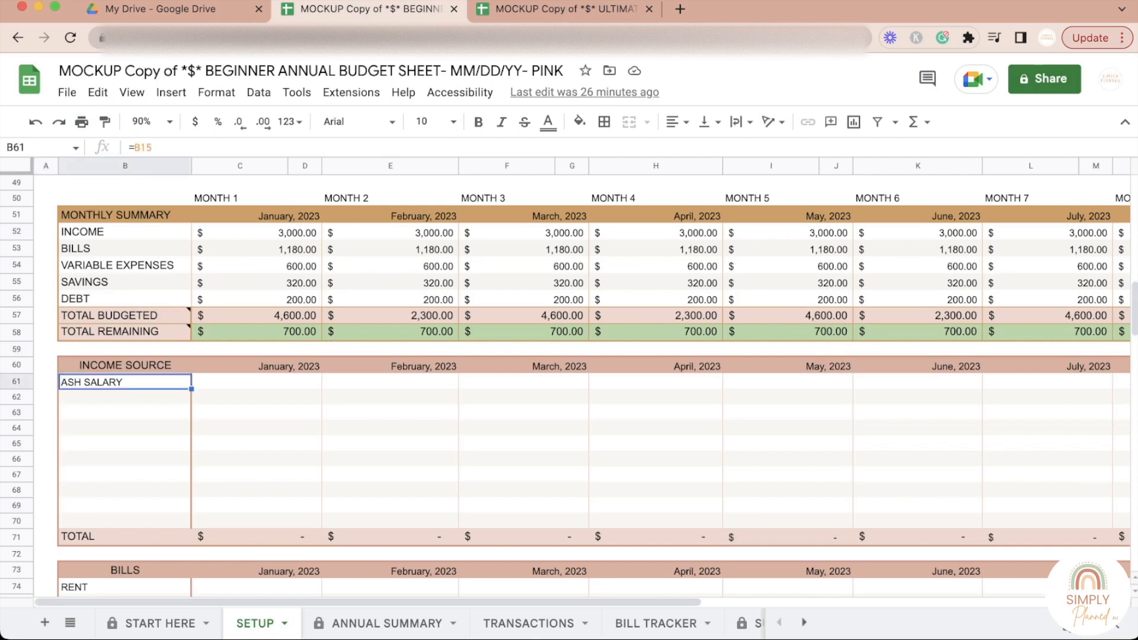
click(257, 398)
click(257, 382)
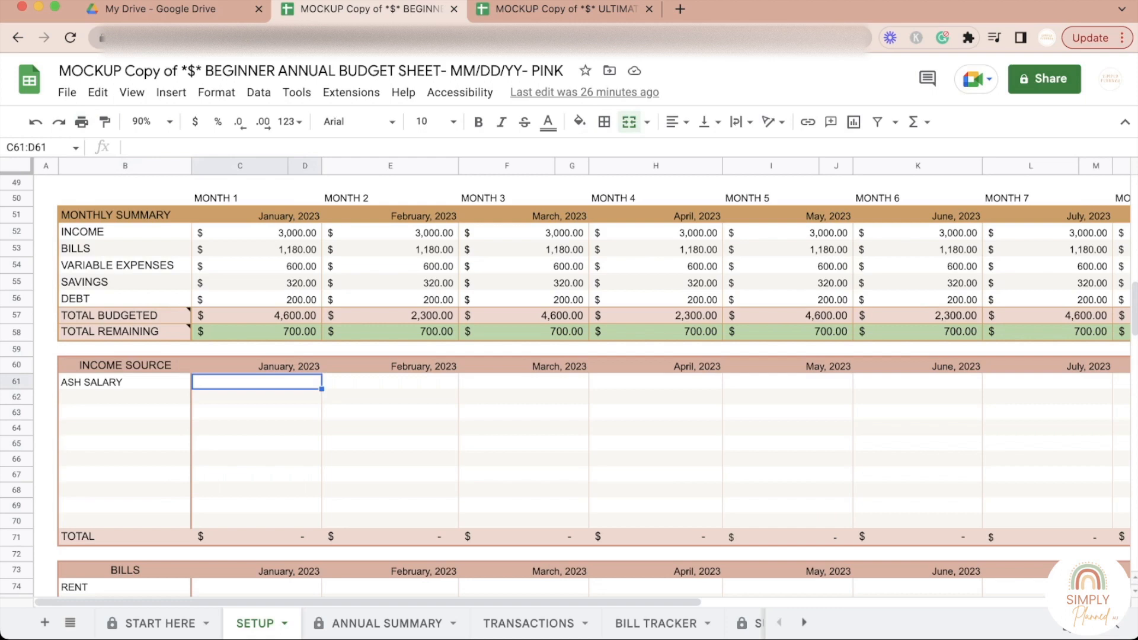
click(391, 383)
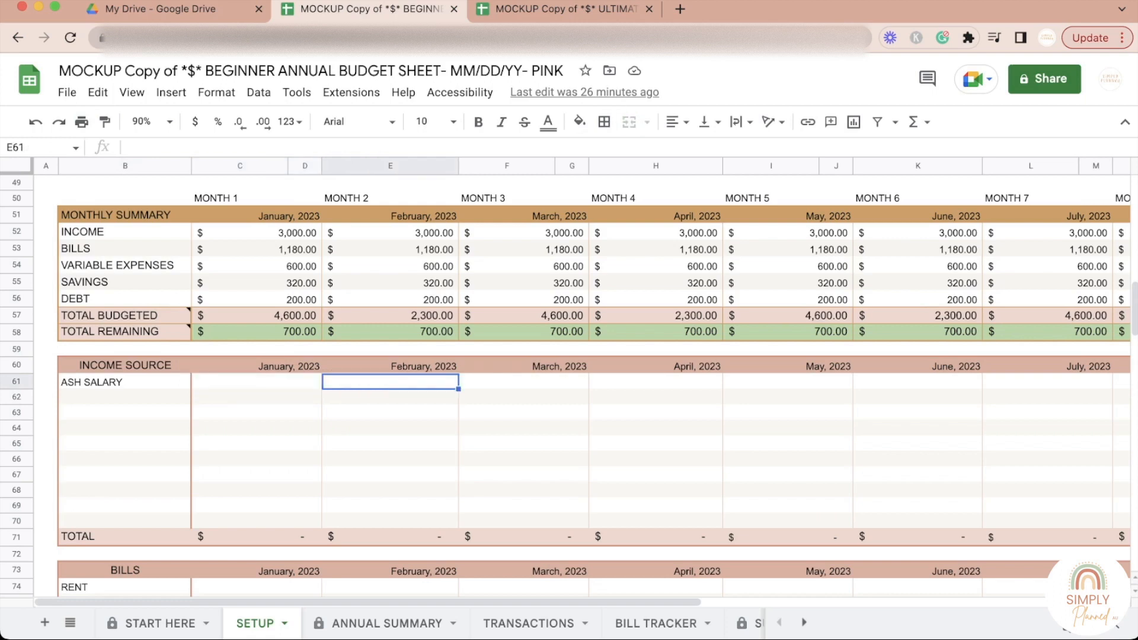
click(390, 413)
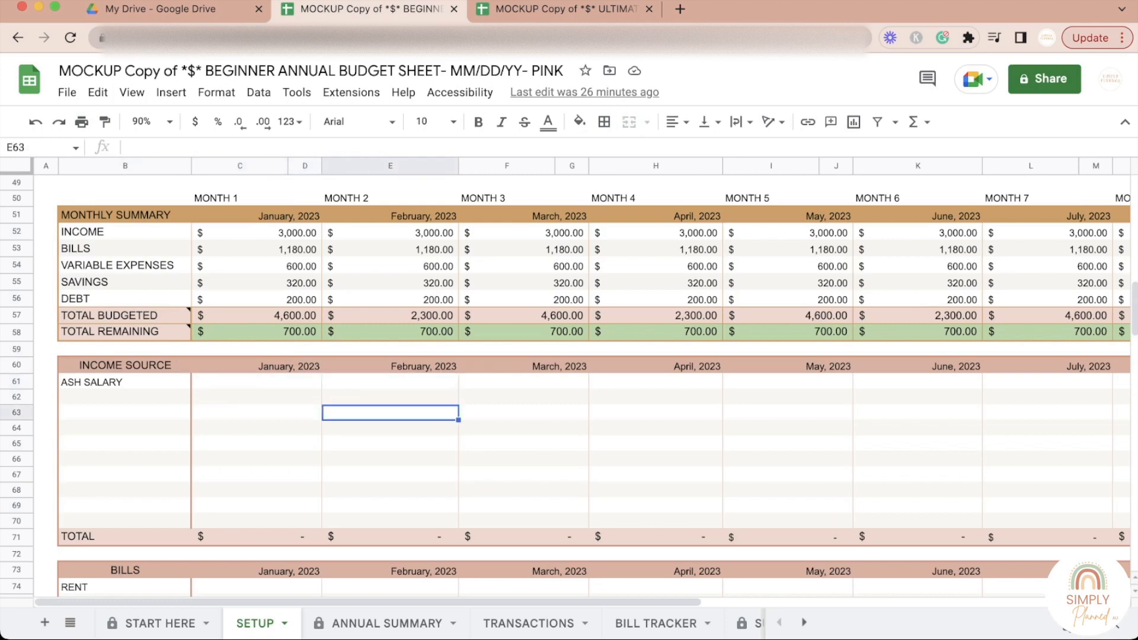
click(390, 428)
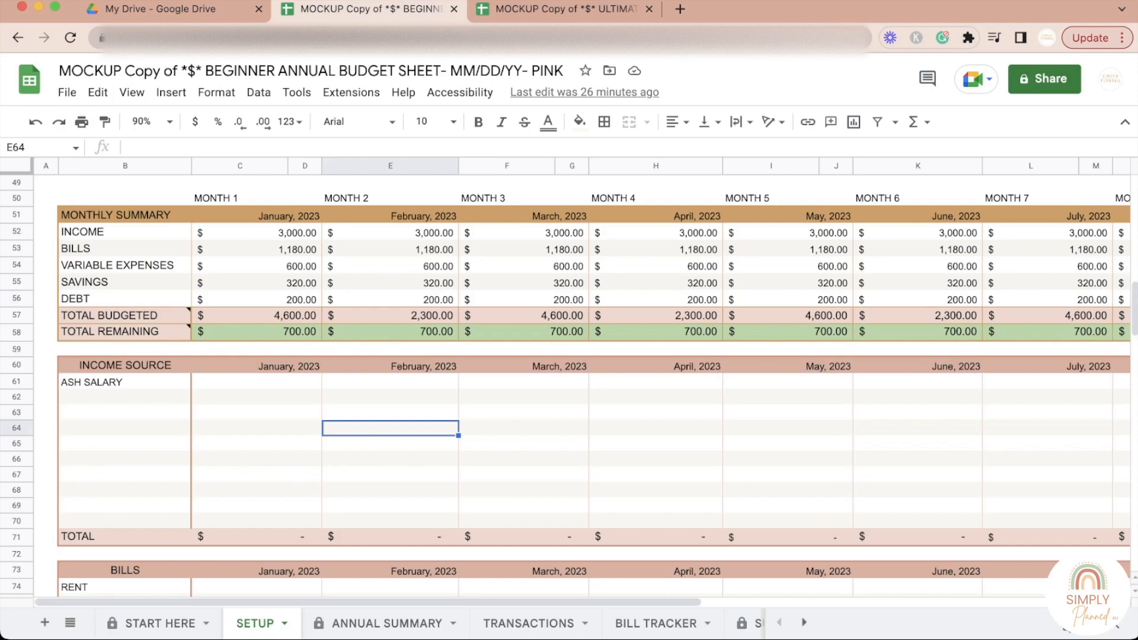
Step: Compare the house and car insurance entries in the Setup sheet's Bills table with those under Savings
scroll(569, 386, up, 15)
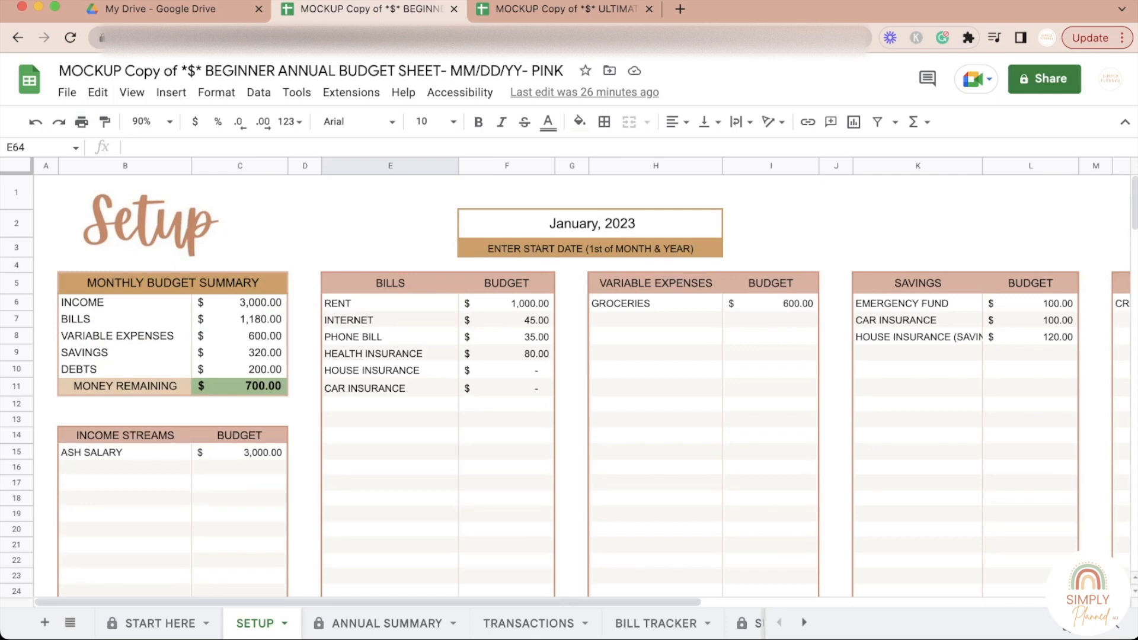
click(390, 371)
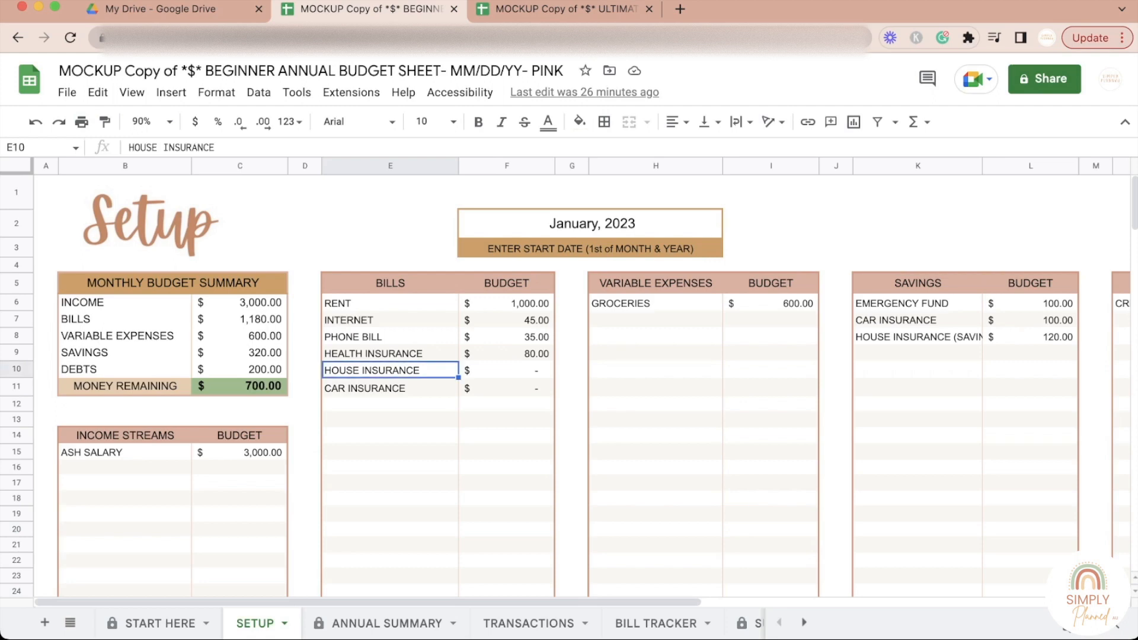
click(507, 371)
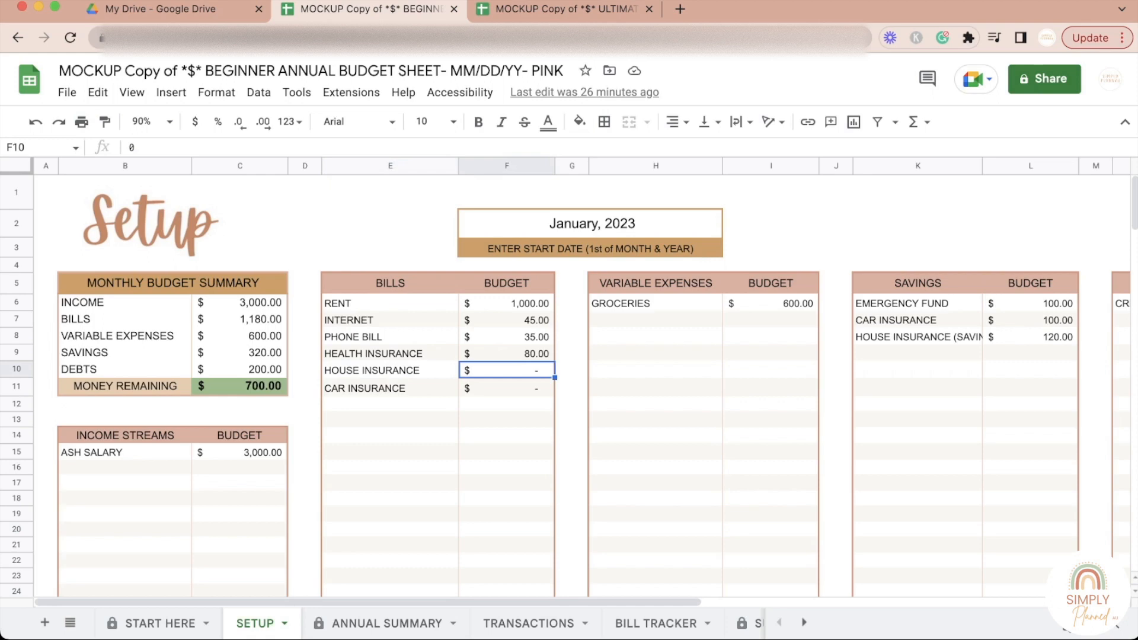
click(390, 371)
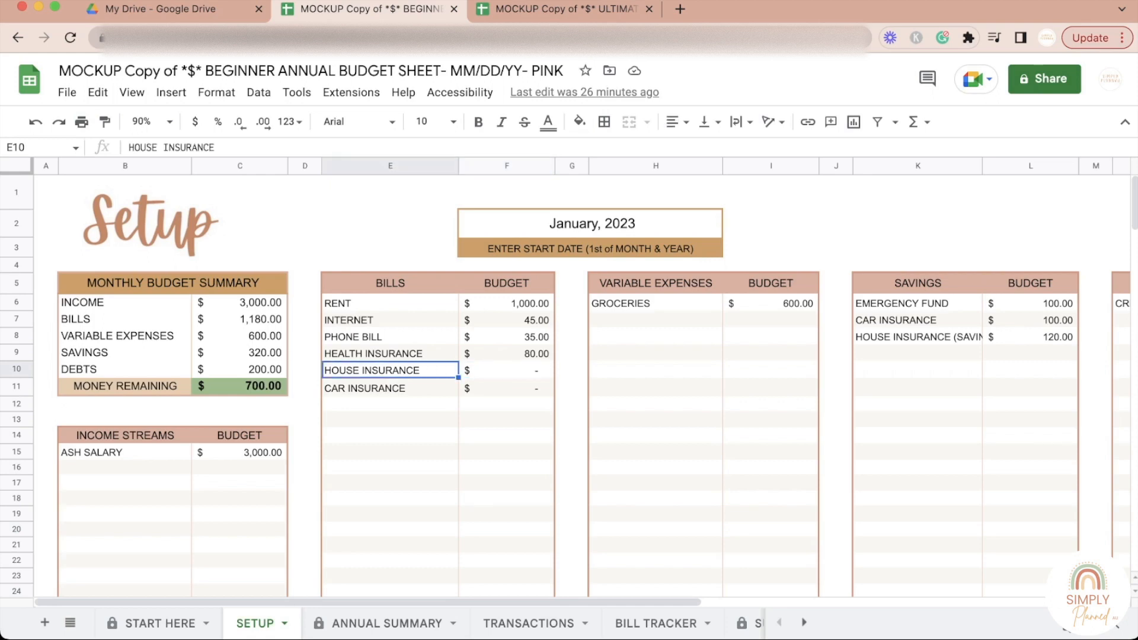
click(507, 371)
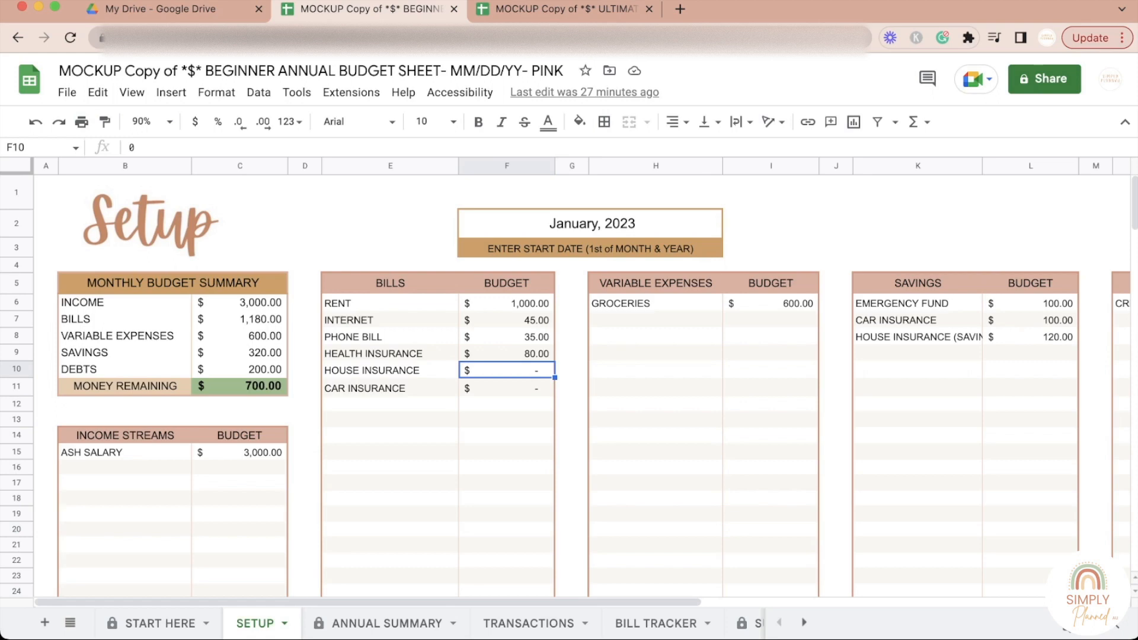
click(918, 337)
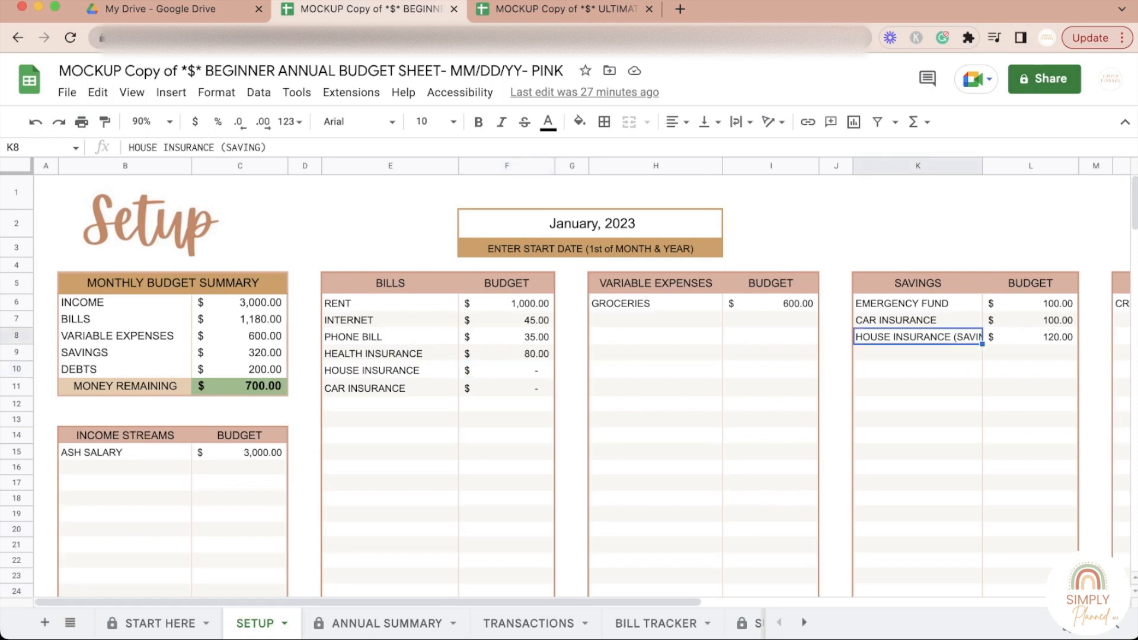
click(390, 389)
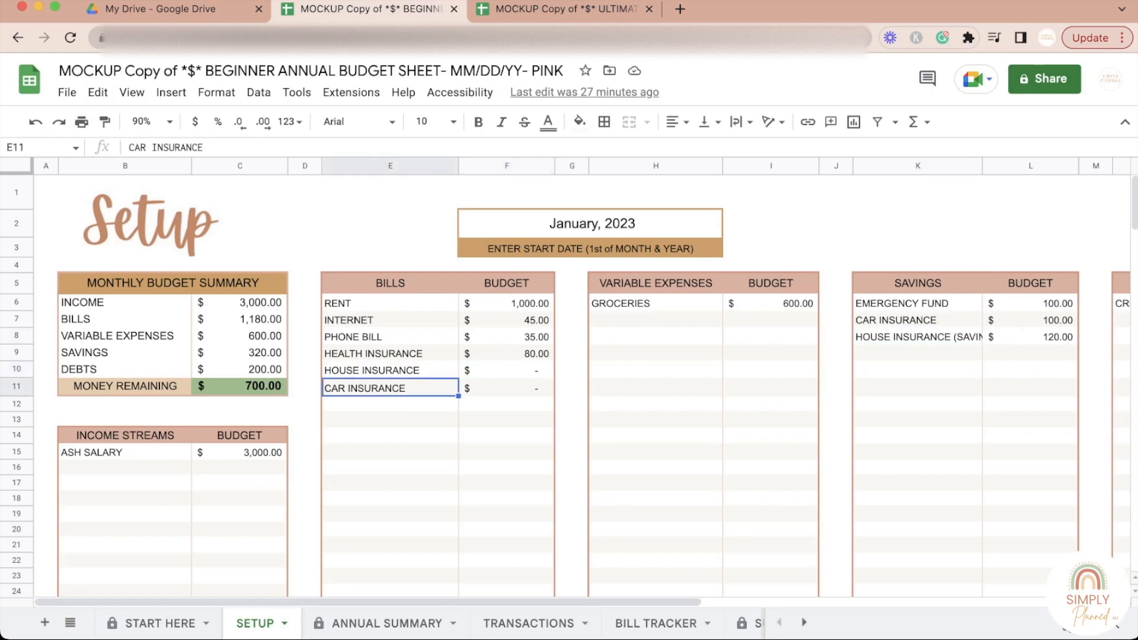
click(390, 371)
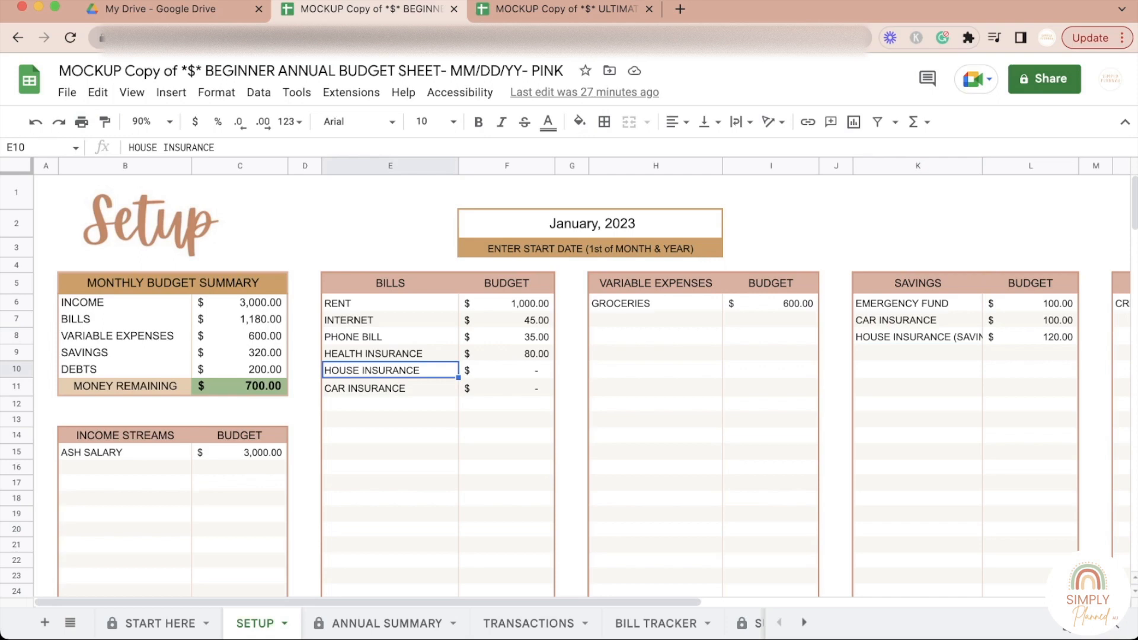
click(507, 371)
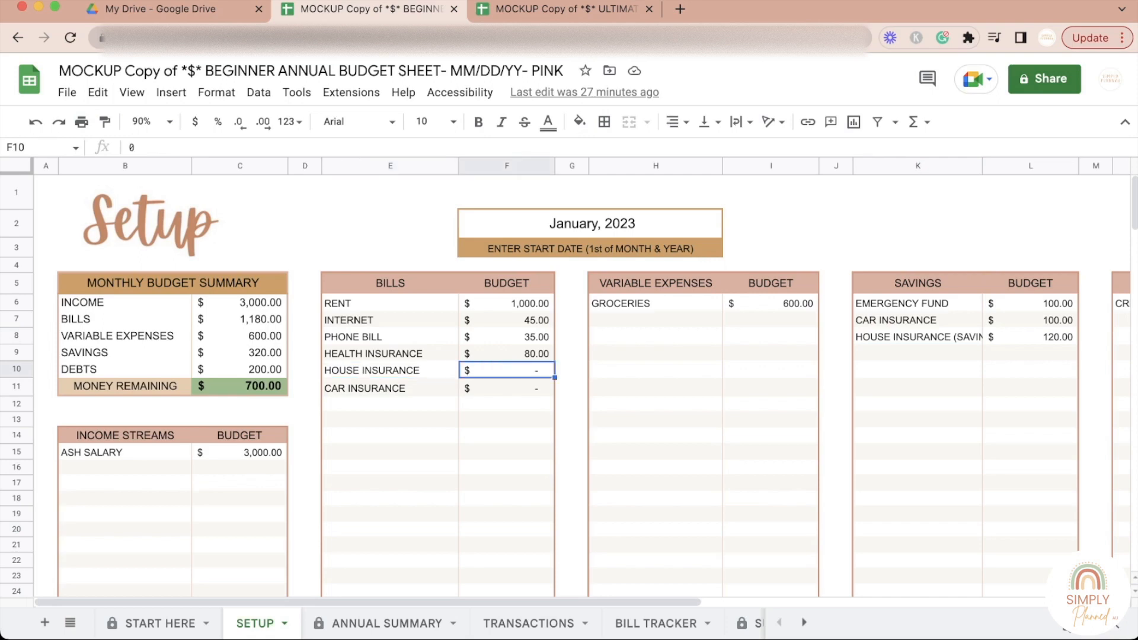
Step: Enter 1200 for House Insurance under February, 2023 in the per-month Bills table
scroll(569, 385, down, 10)
scroll(570, 386, down, 15)
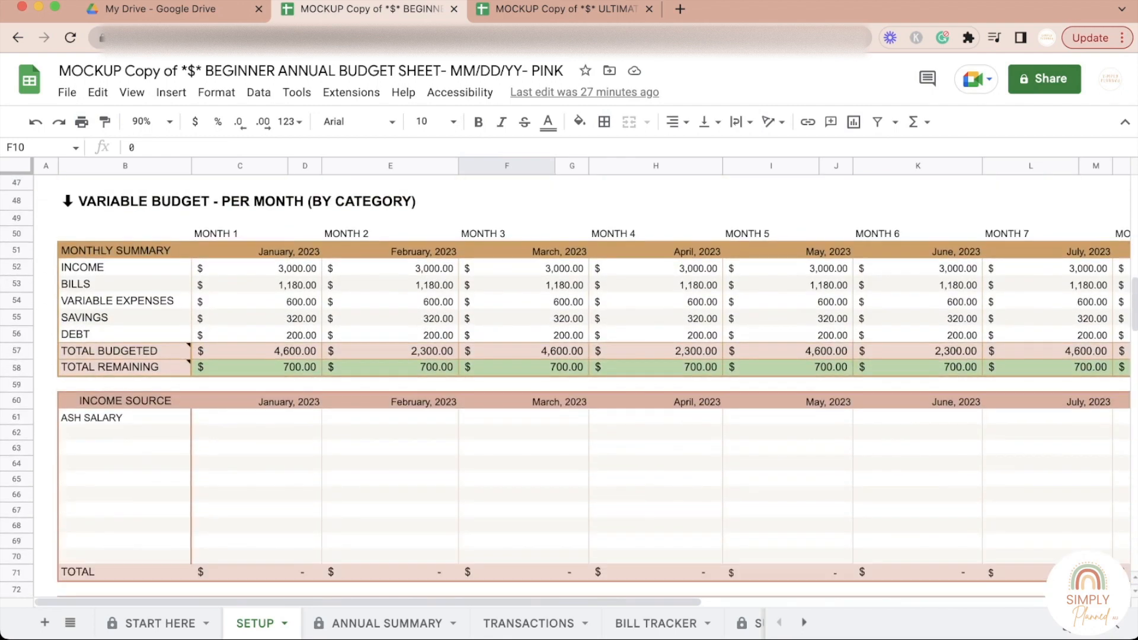
click(125, 418)
scroll(125, 418, down, 8)
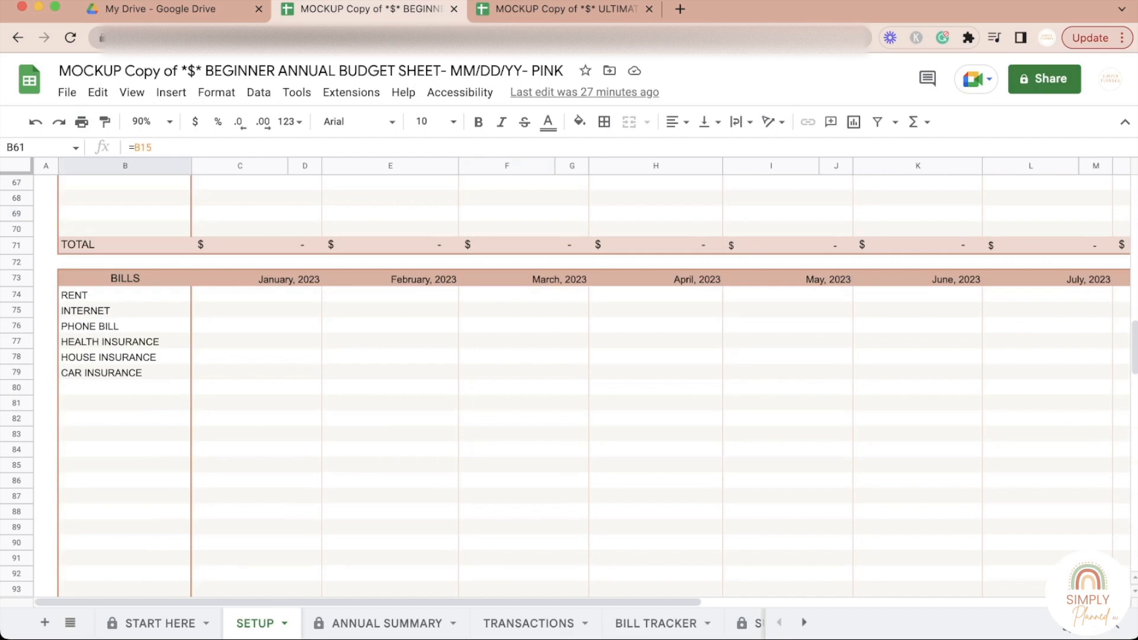
click(390, 357)
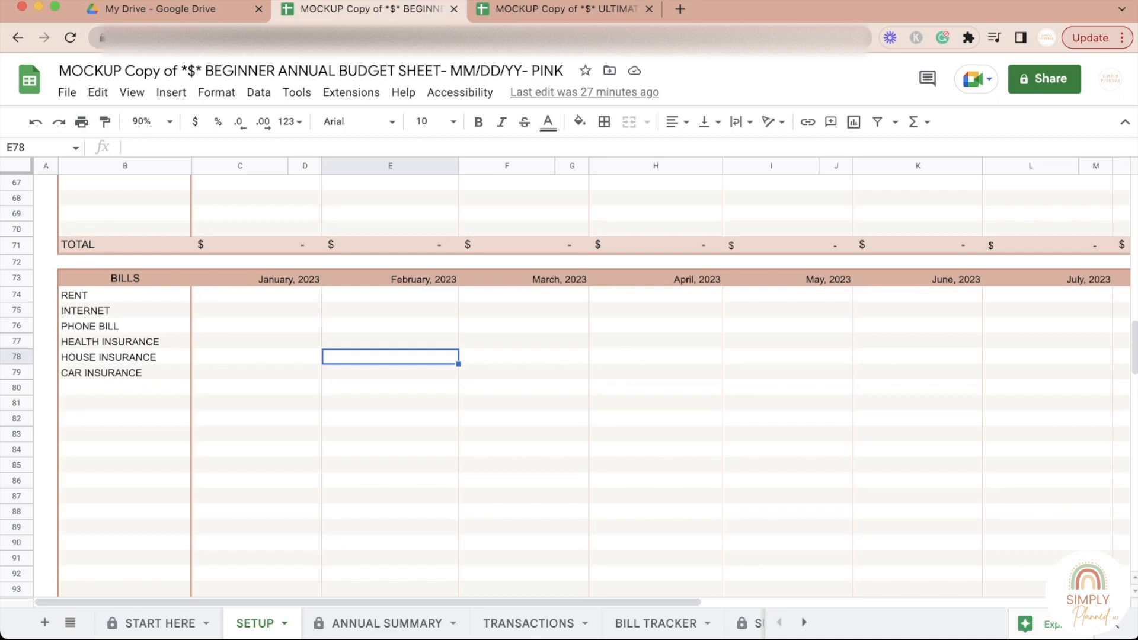
text(1200)
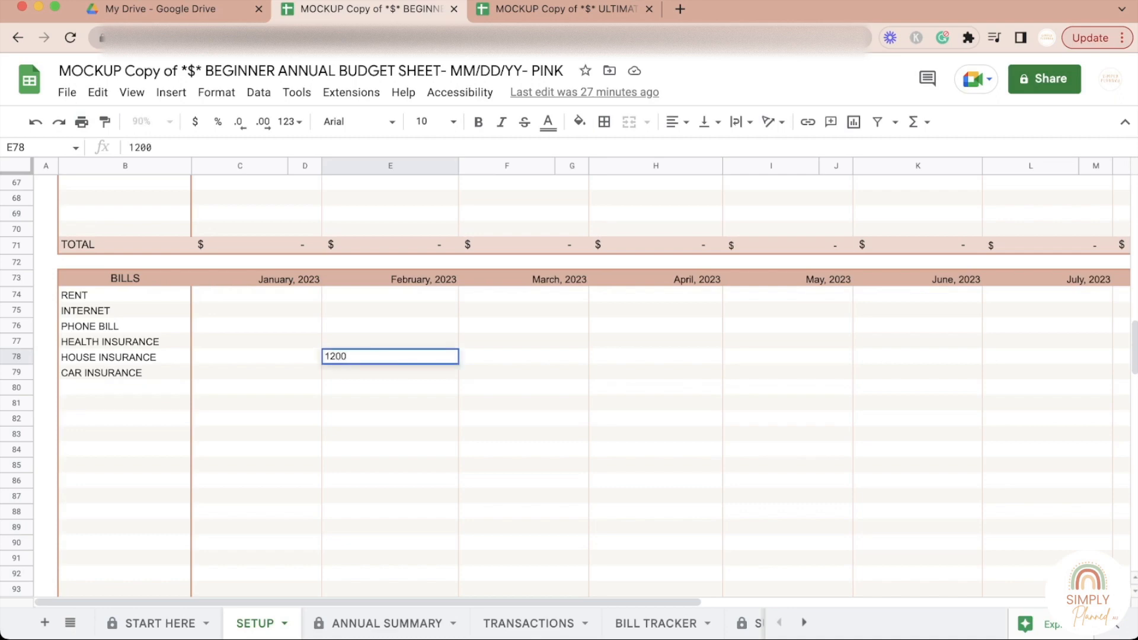
click(390, 388)
Step: Enter 1200 for Car Insurance under May, 2023 in the per-month Bills table
click(788, 372)
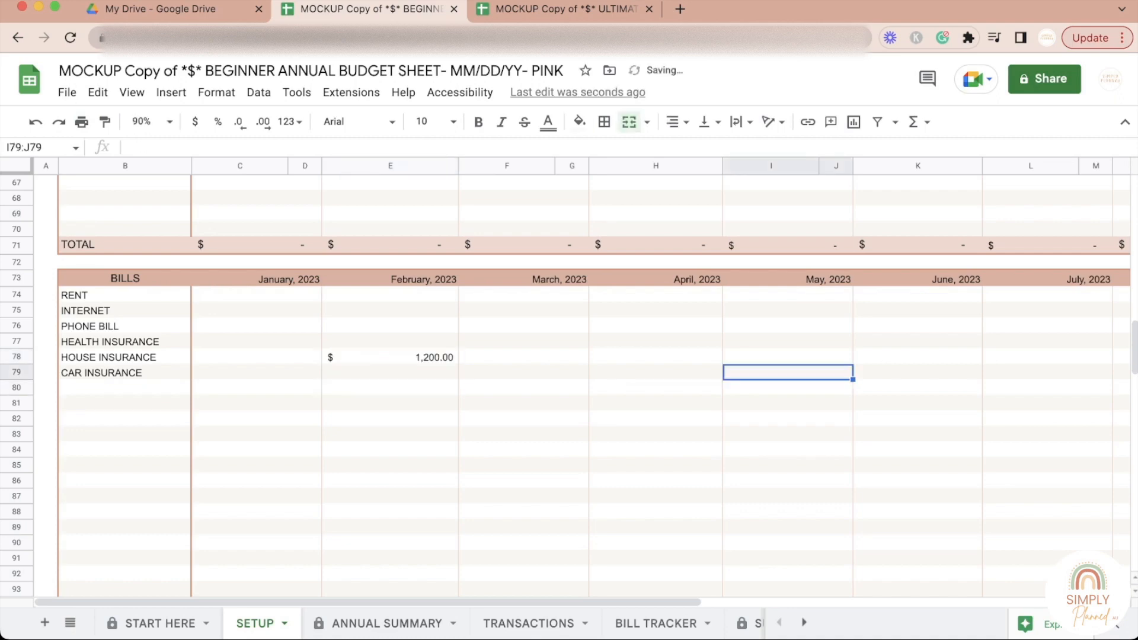
text(1200)
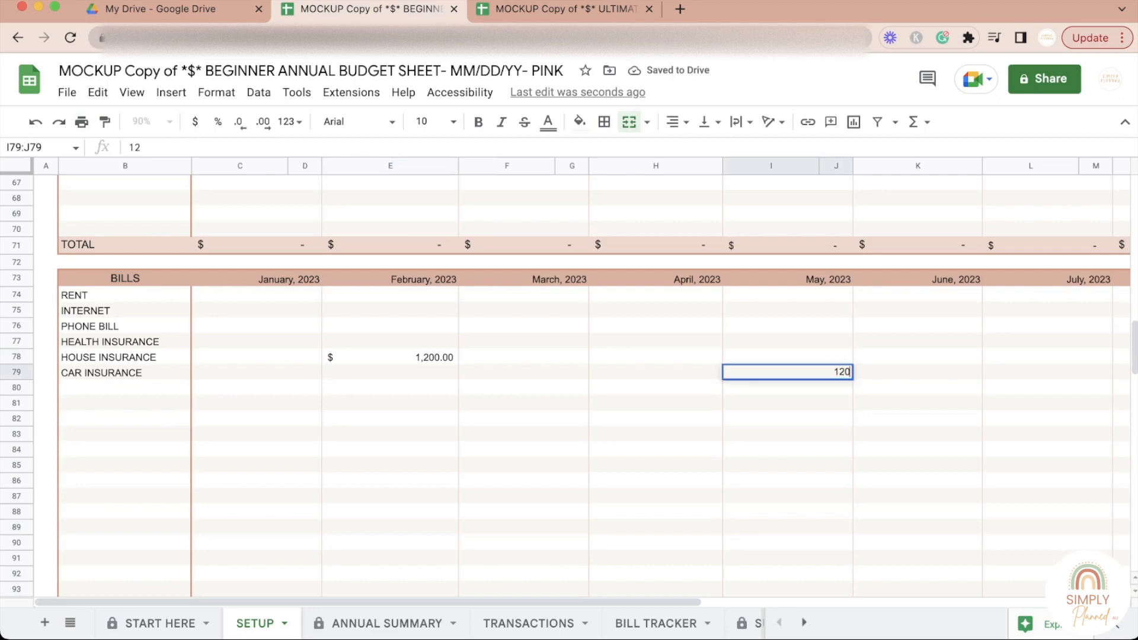
click(788, 419)
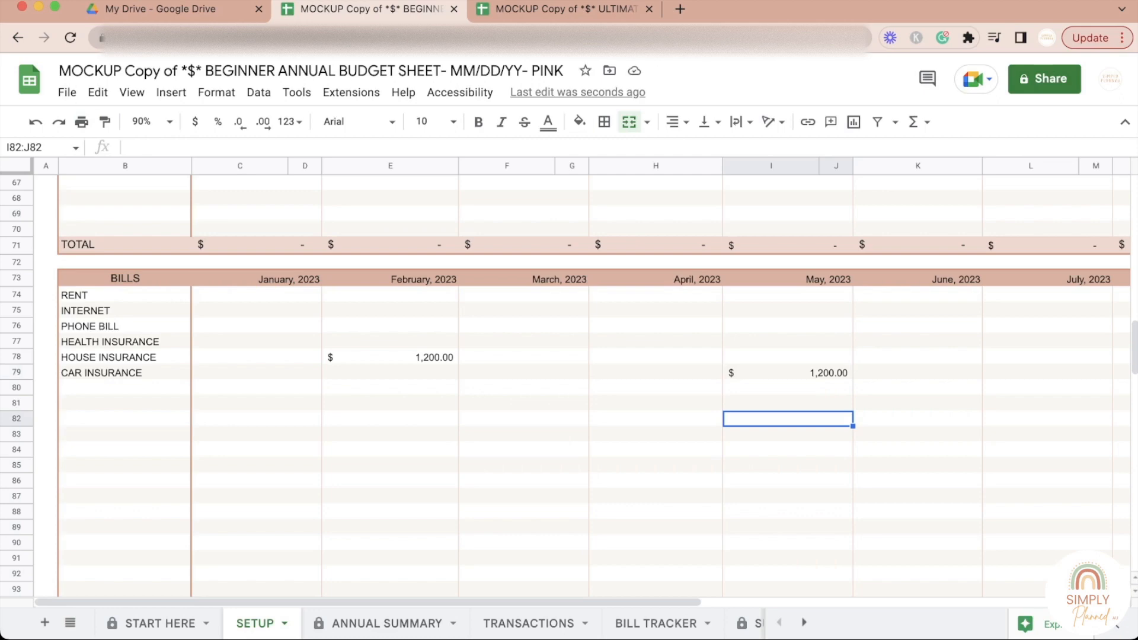
click(125, 357)
click(125, 373)
click(125, 358)
click(125, 373)
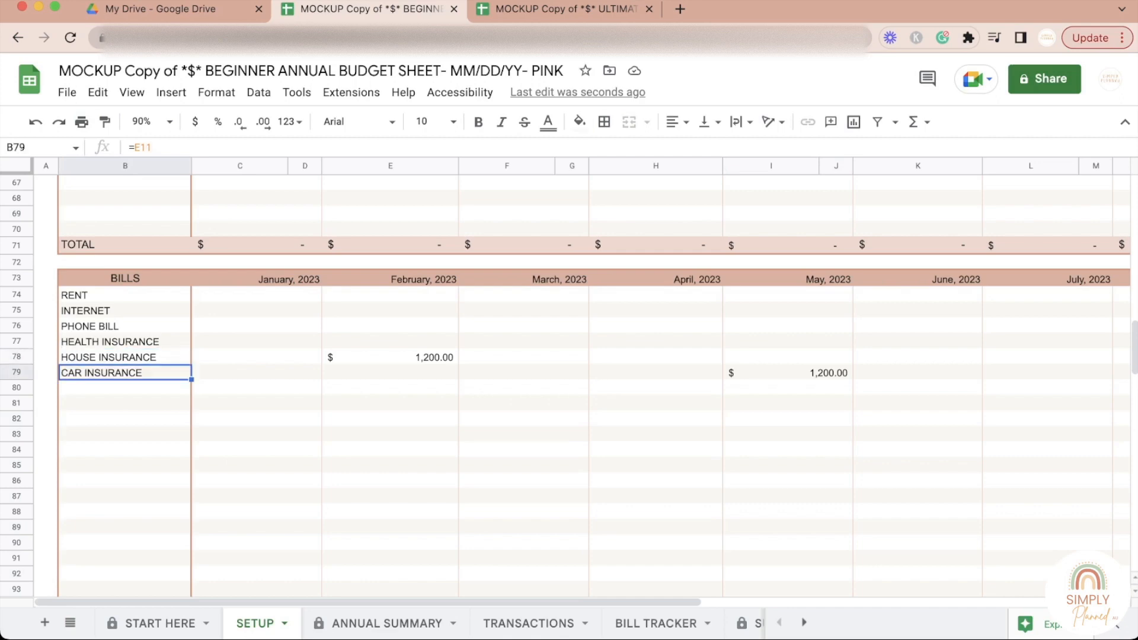
click(125, 388)
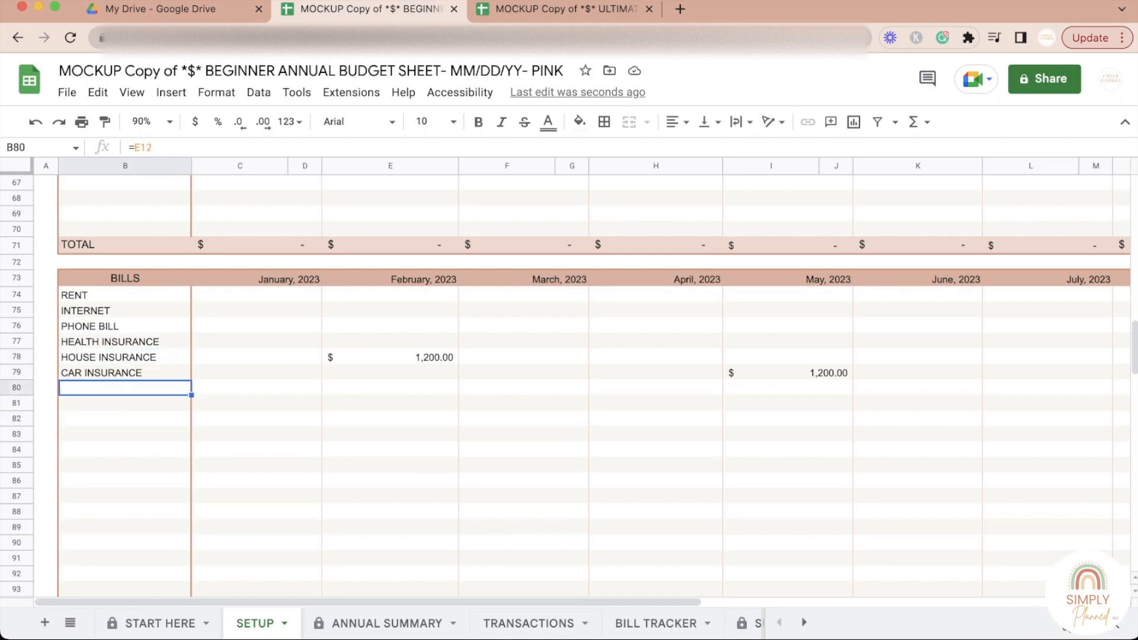
Step: Review the House Insurance and Car Insurance amounts in the per-month Bills table and check the bills listed on the Bill Tracker sheet
click(256, 357)
click(390, 358)
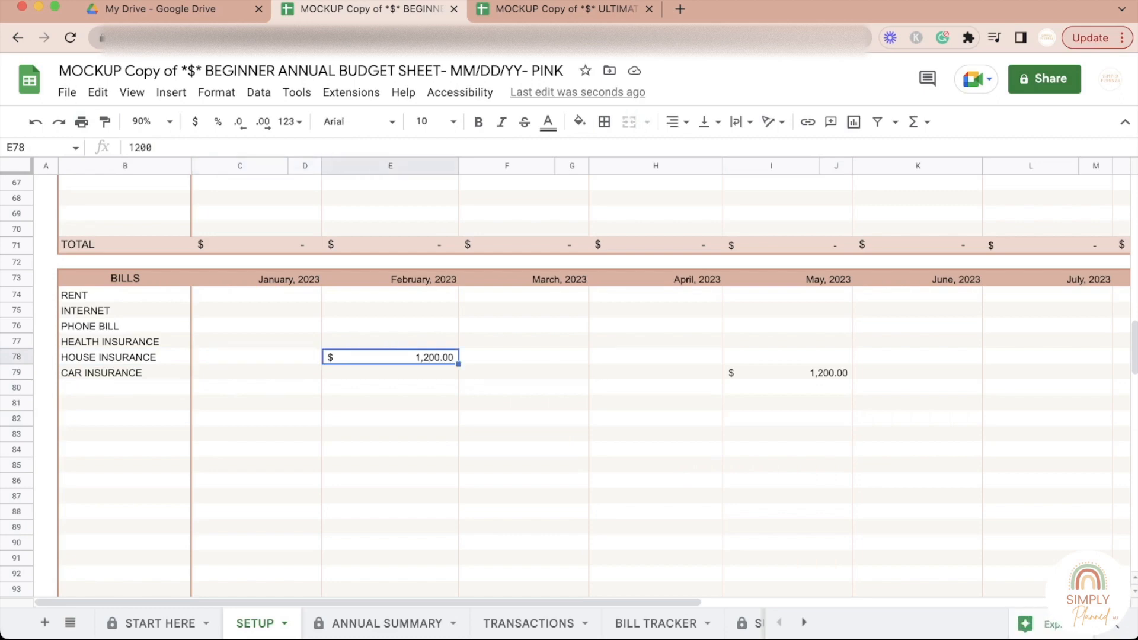
click(788, 373)
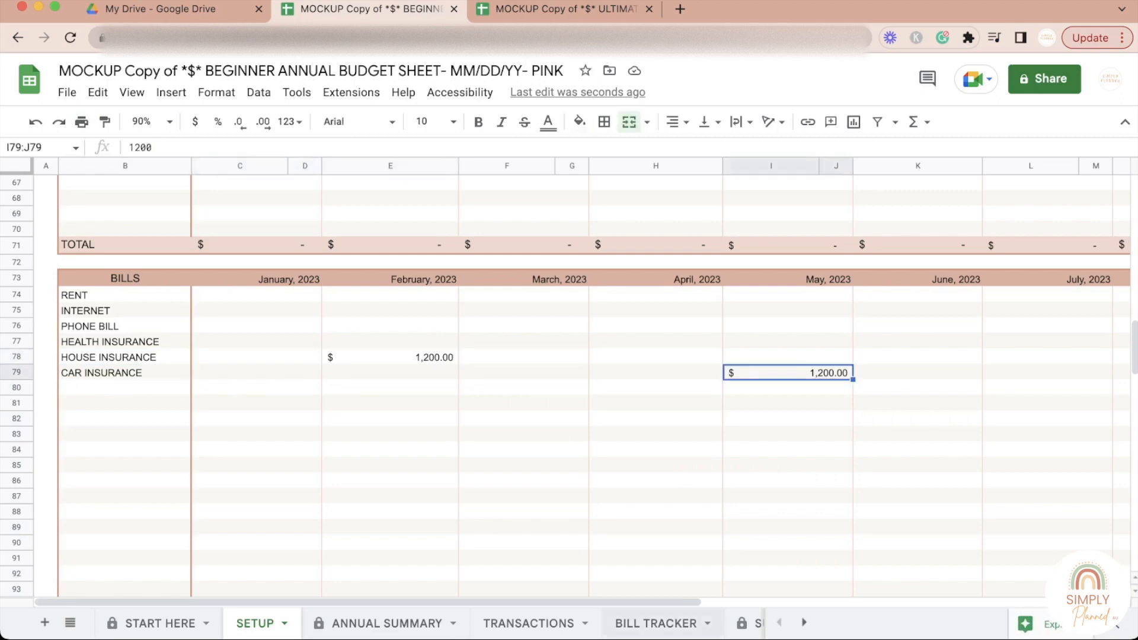
click(656, 623)
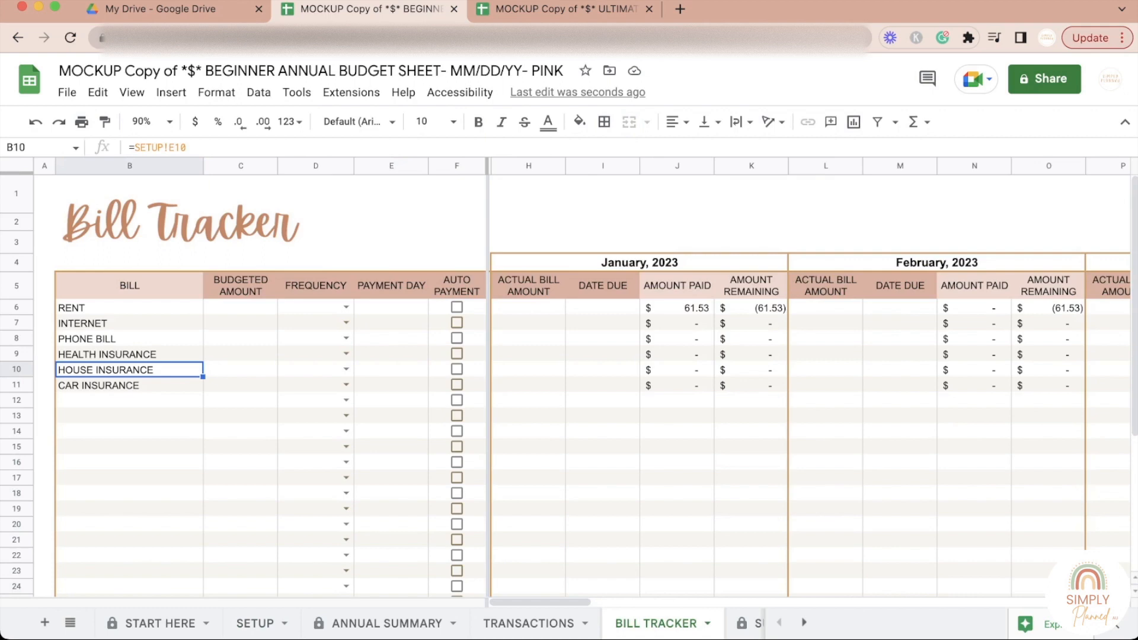
click(255, 623)
Step: Look through the per-month category tables on the Setup sheet, from the Monthly Summary down to Debt
scroll(569, 386, up, 5)
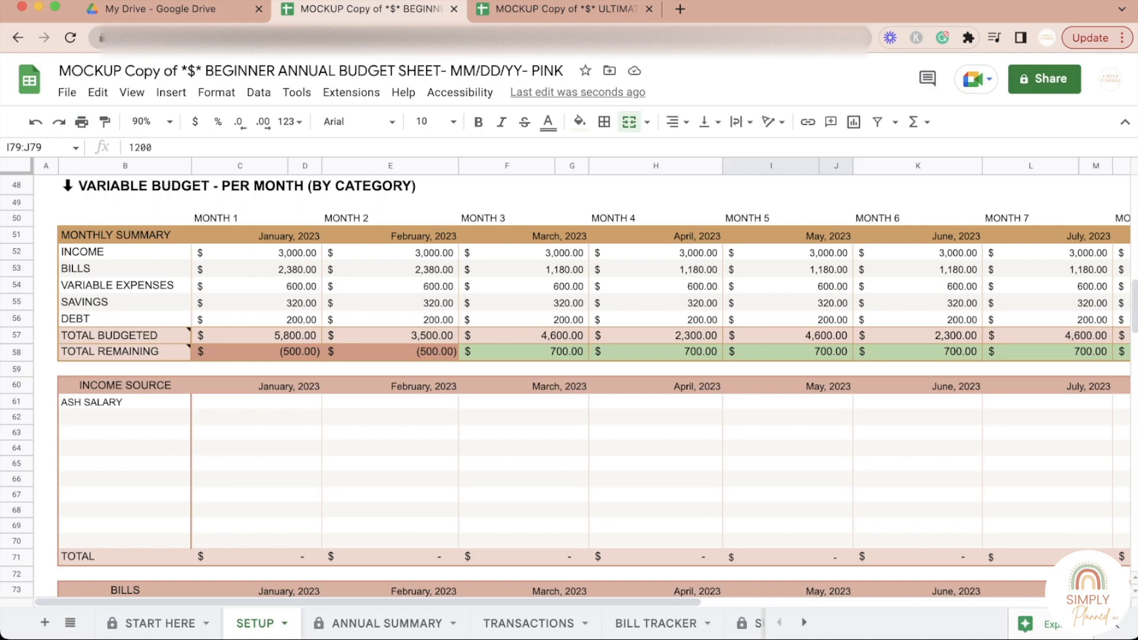
click(257, 351)
click(257, 494)
scroll(256, 495, down, 4)
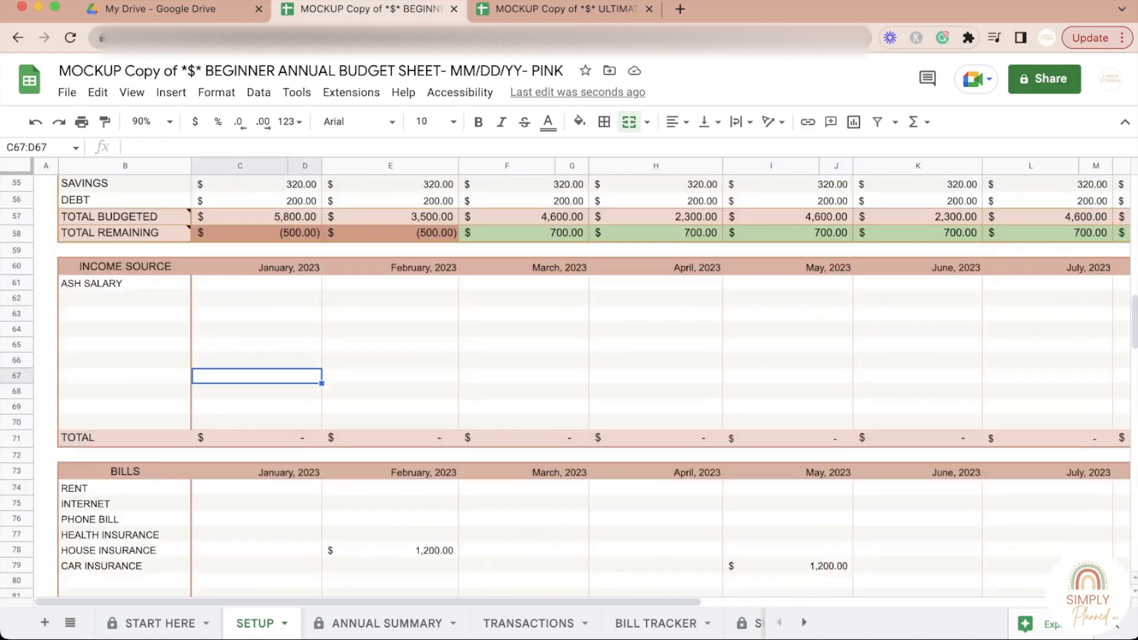
scroll(257, 495, up, 2)
scroll(569, 386, down, 20)
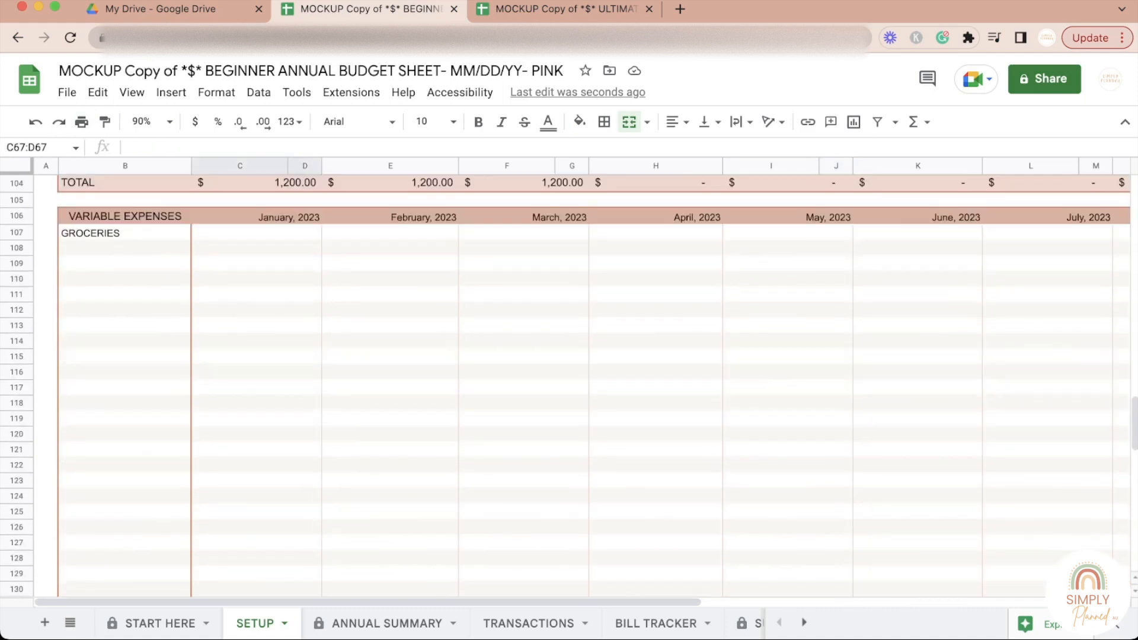
scroll(569, 386, down, 5)
scroll(569, 386, up, 20)
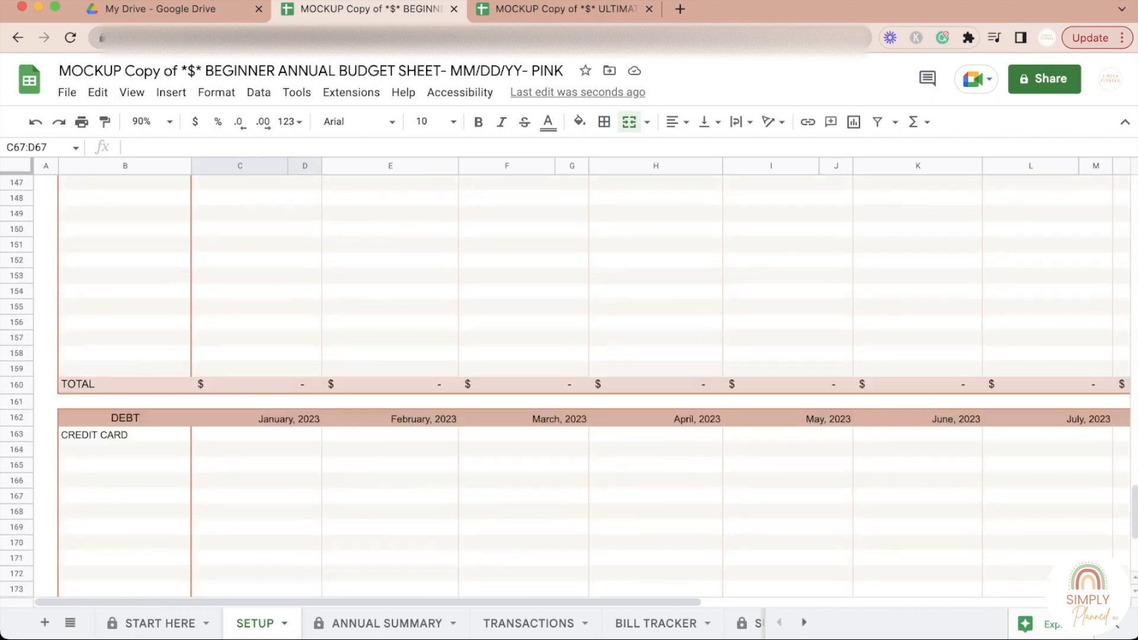
scroll(569, 385, up, 10)
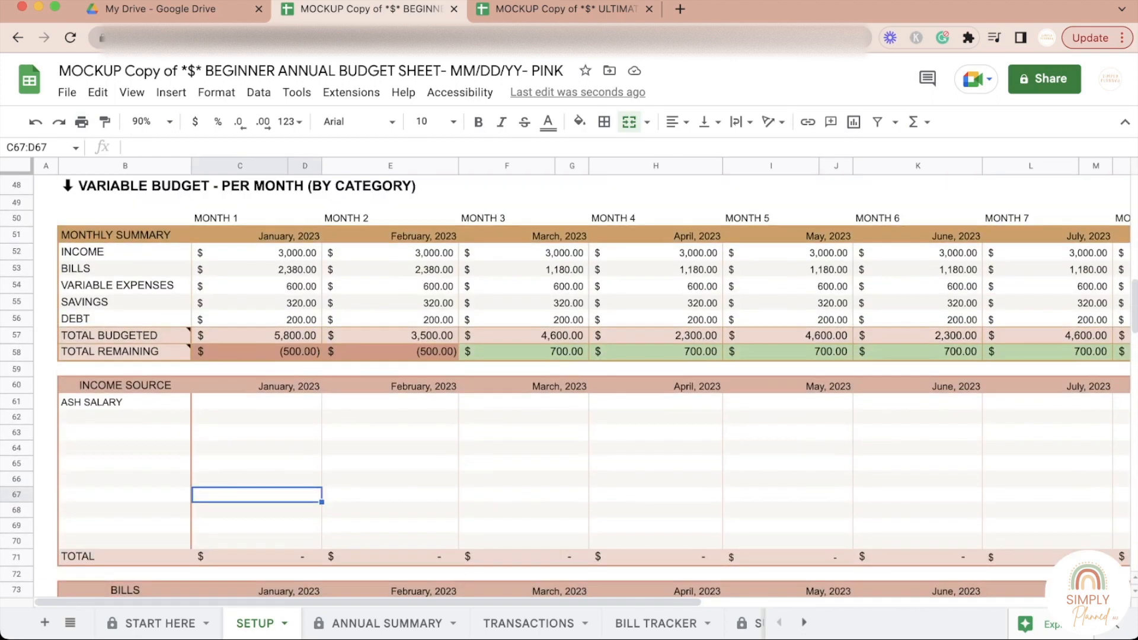
Step: Examine the Total Budgeted and Total Remaining rows of the Monthly Summary for January through May, 2023
click(257, 418)
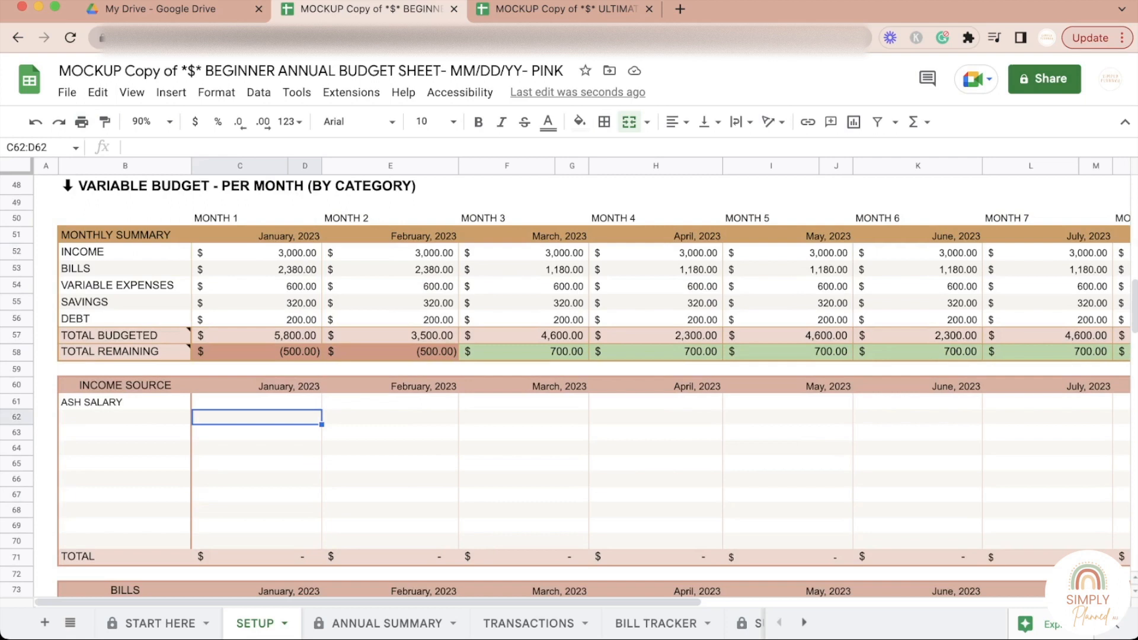
click(256, 336)
click(257, 353)
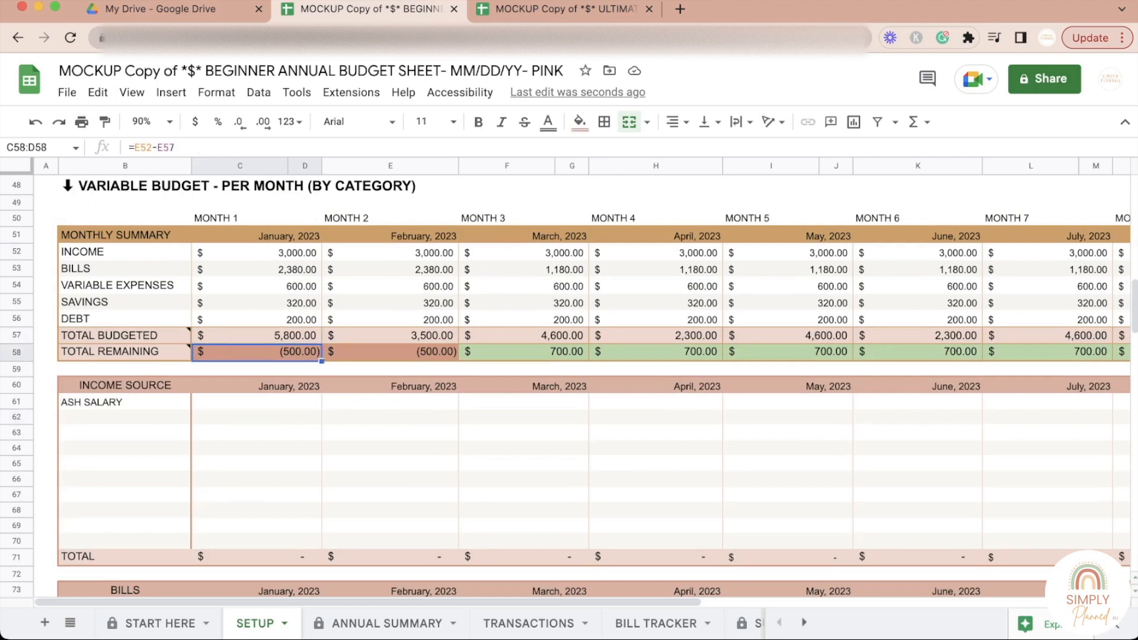
click(256, 511)
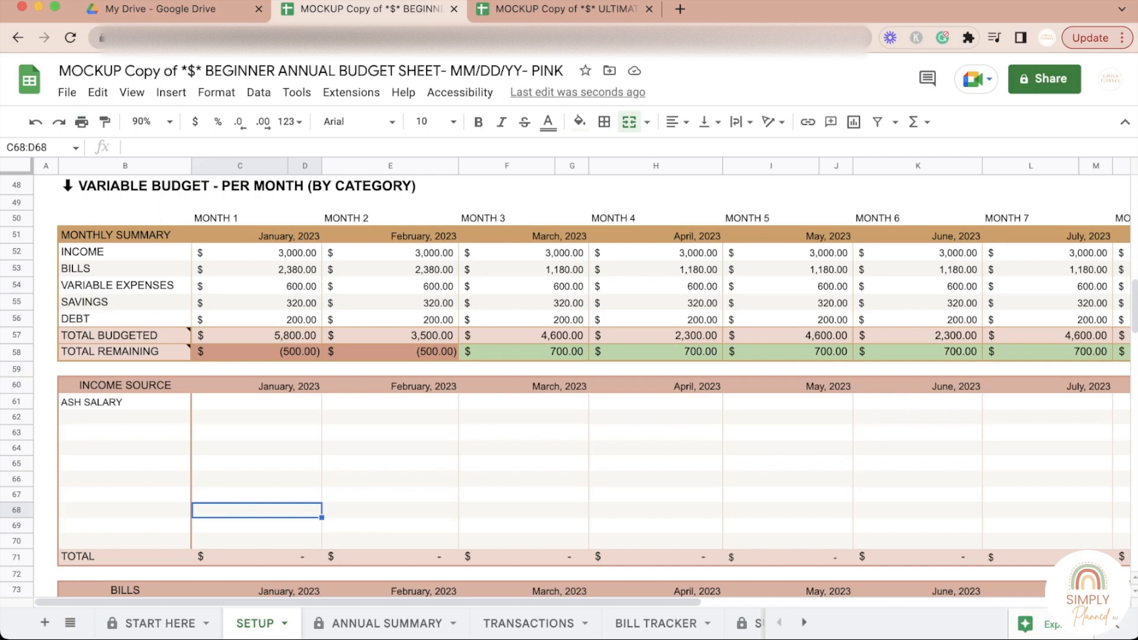
click(390, 352)
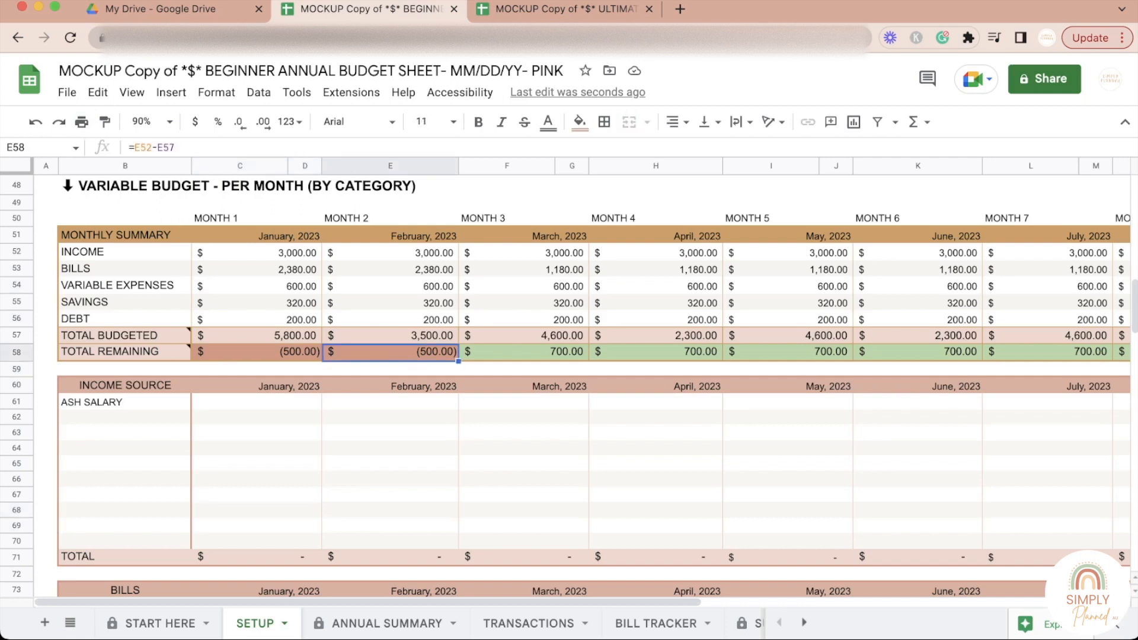
click(390, 510)
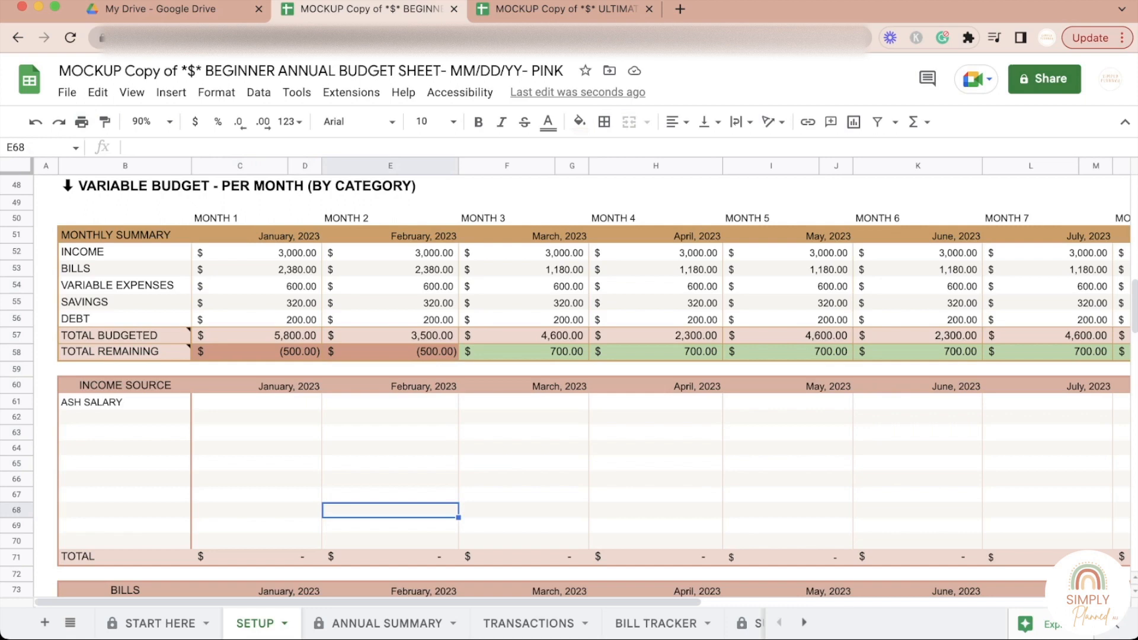
click(656, 353)
click(524, 353)
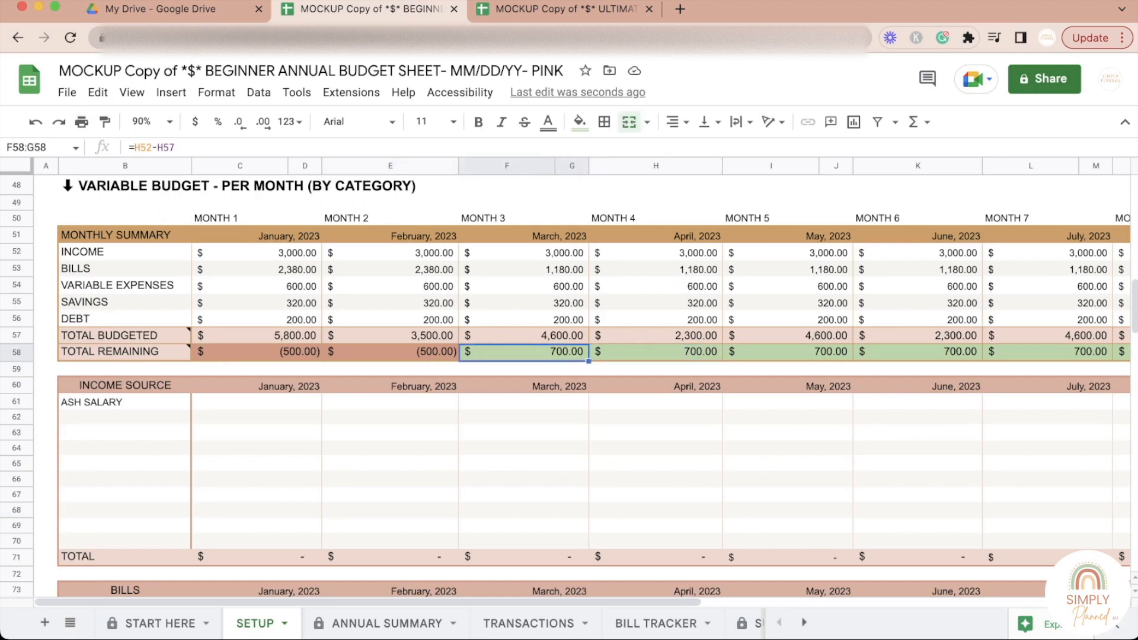
click(656, 353)
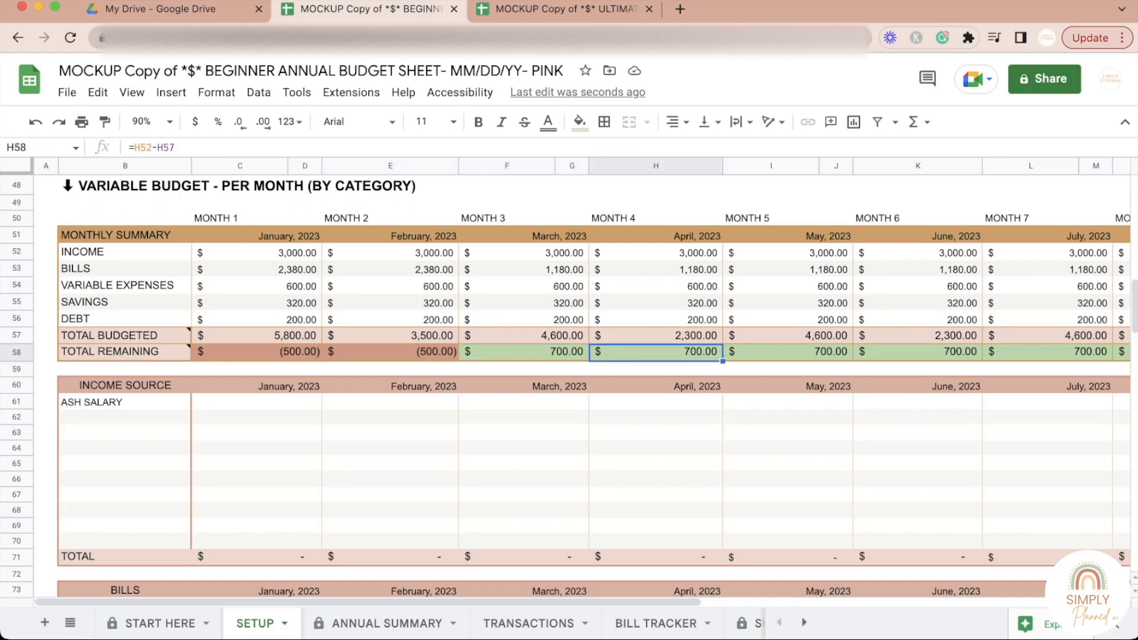
click(655, 336)
click(524, 352)
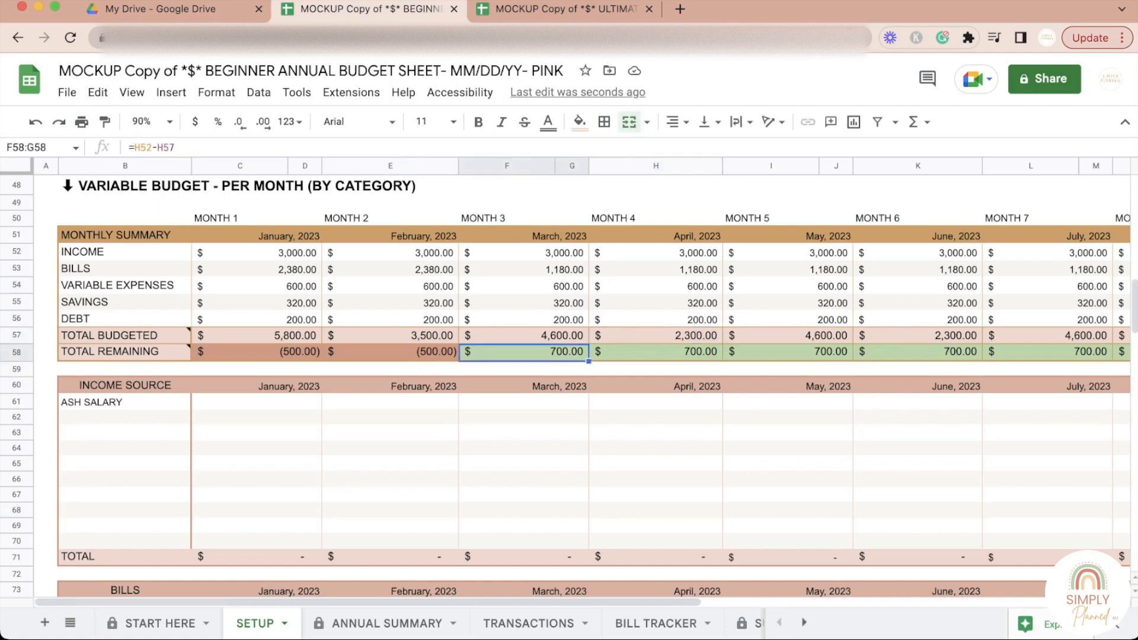
click(655, 353)
click(788, 352)
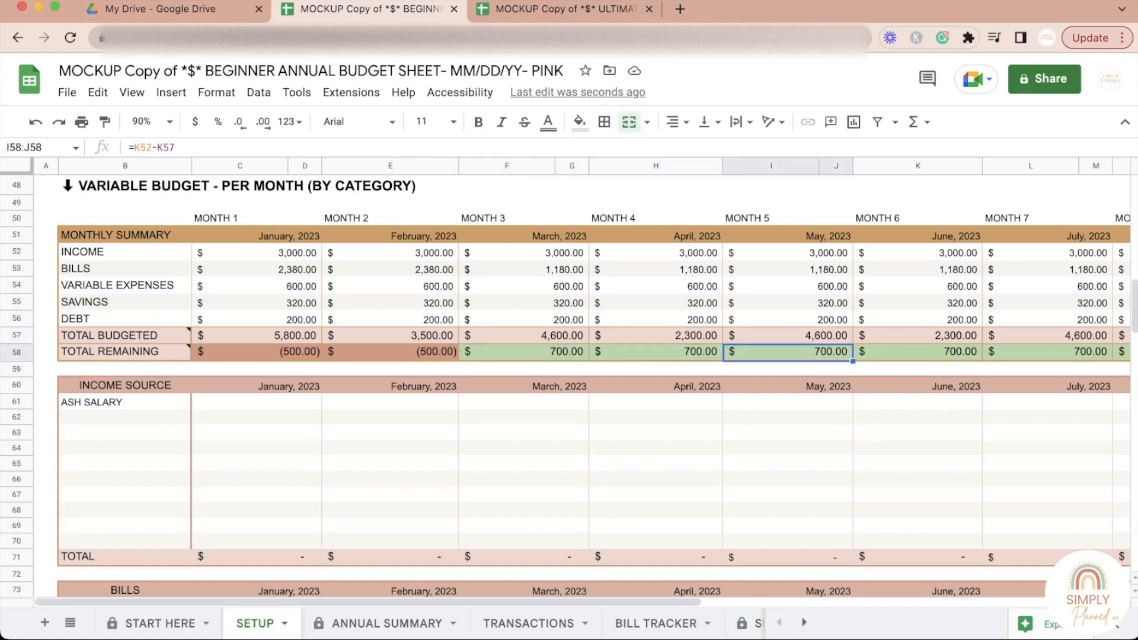
Step: Review the per-month Bills and Variable Expenses tables, and view the Monthly Summary through August, 2023
scroll(570, 386, down, 3)
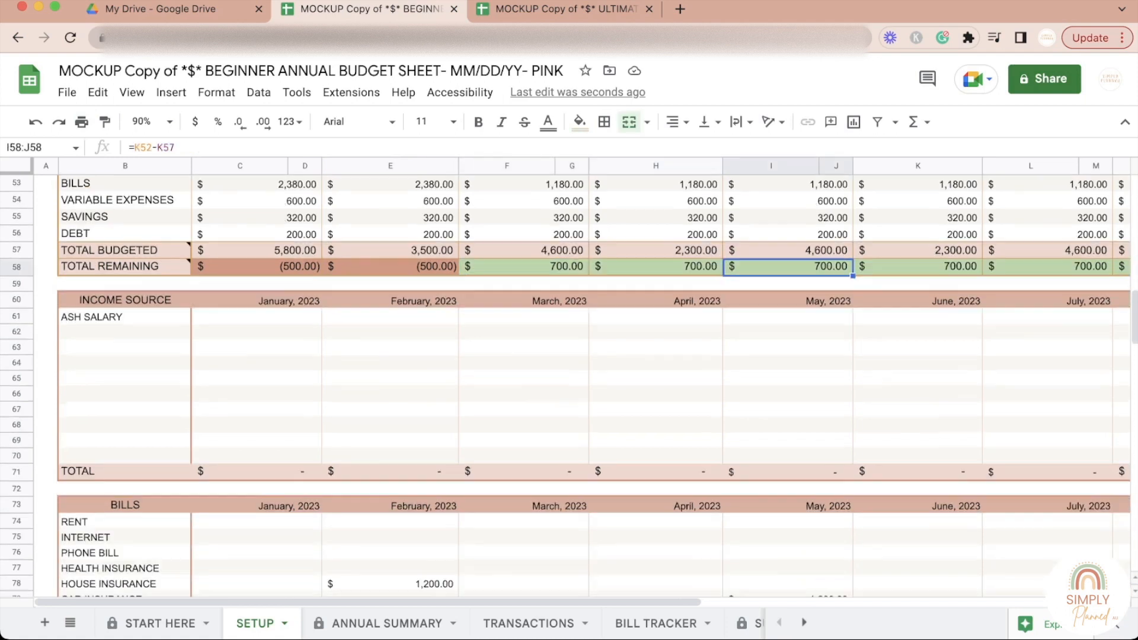
scroll(569, 386, down, 8)
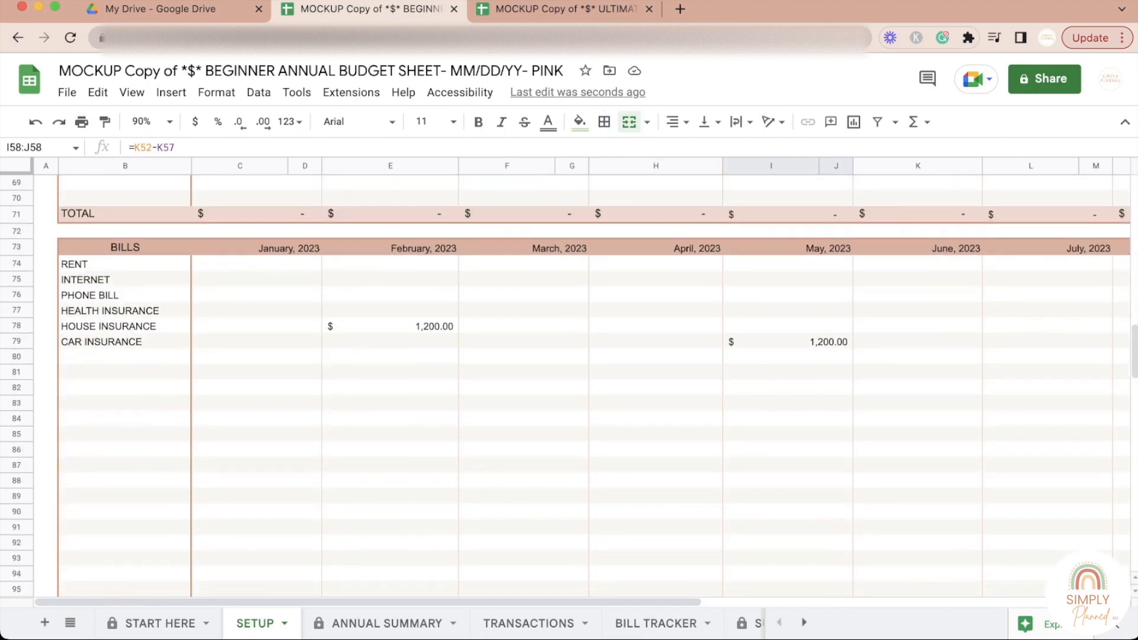
click(390, 388)
scroll(390, 388, down, 10)
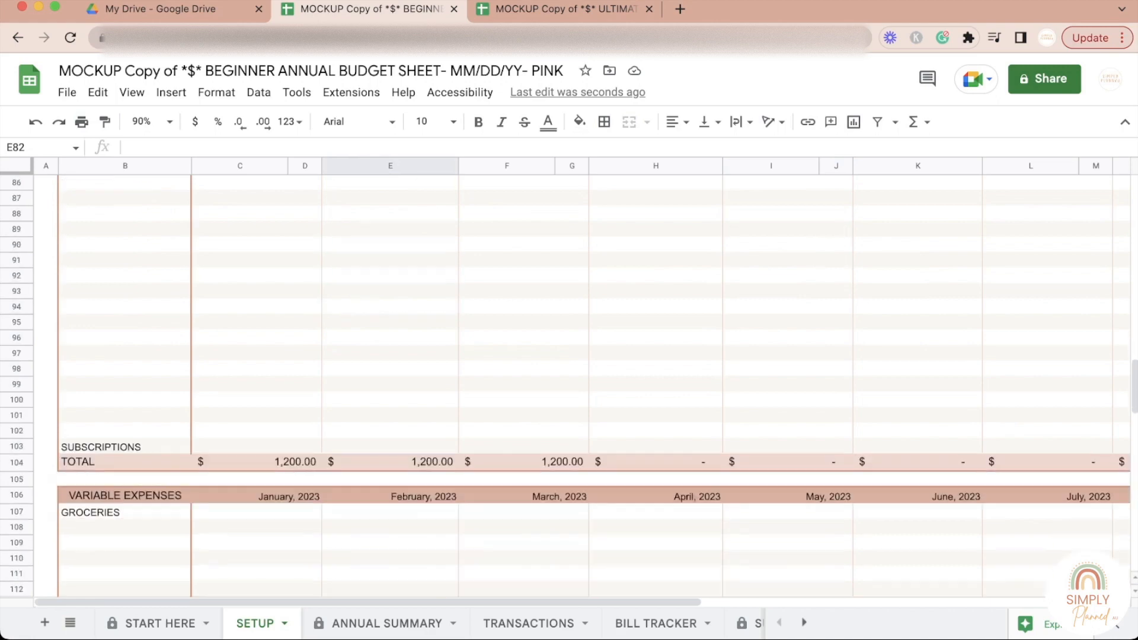
scroll(569, 385, down, 1)
scroll(570, 385, up, 20)
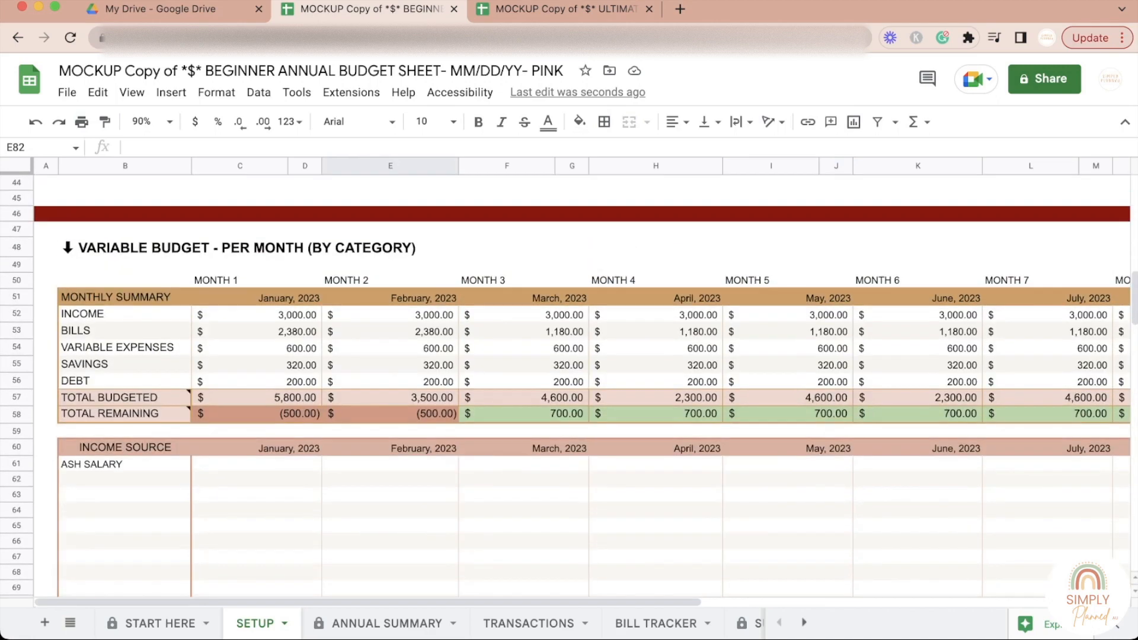
scroll(582, 381, right, 10)
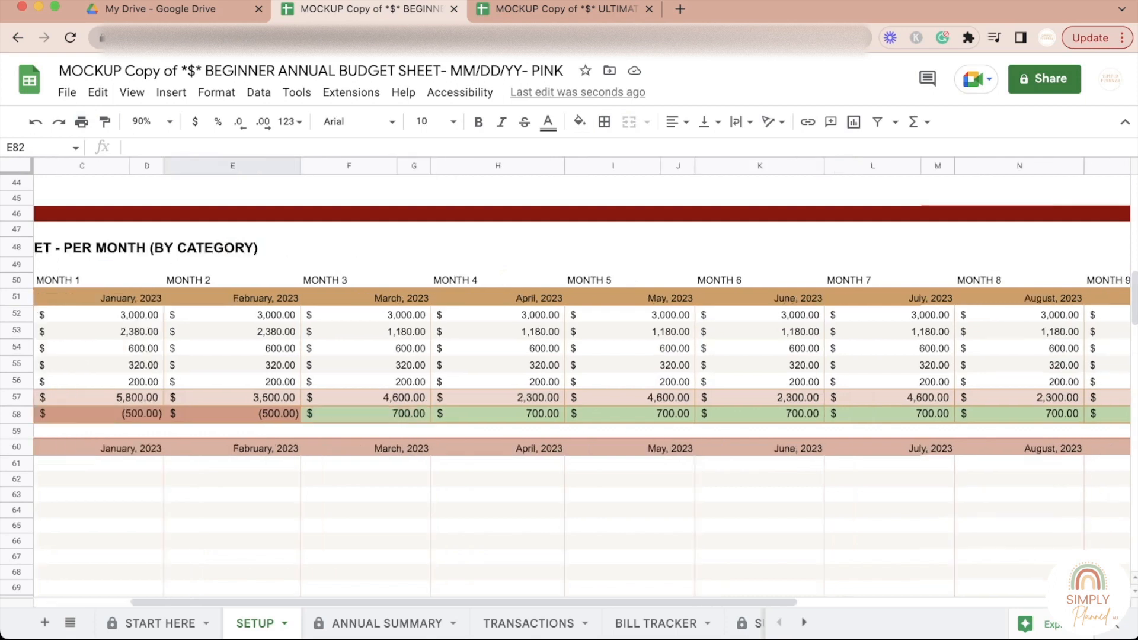
scroll(569, 385, left, 10)
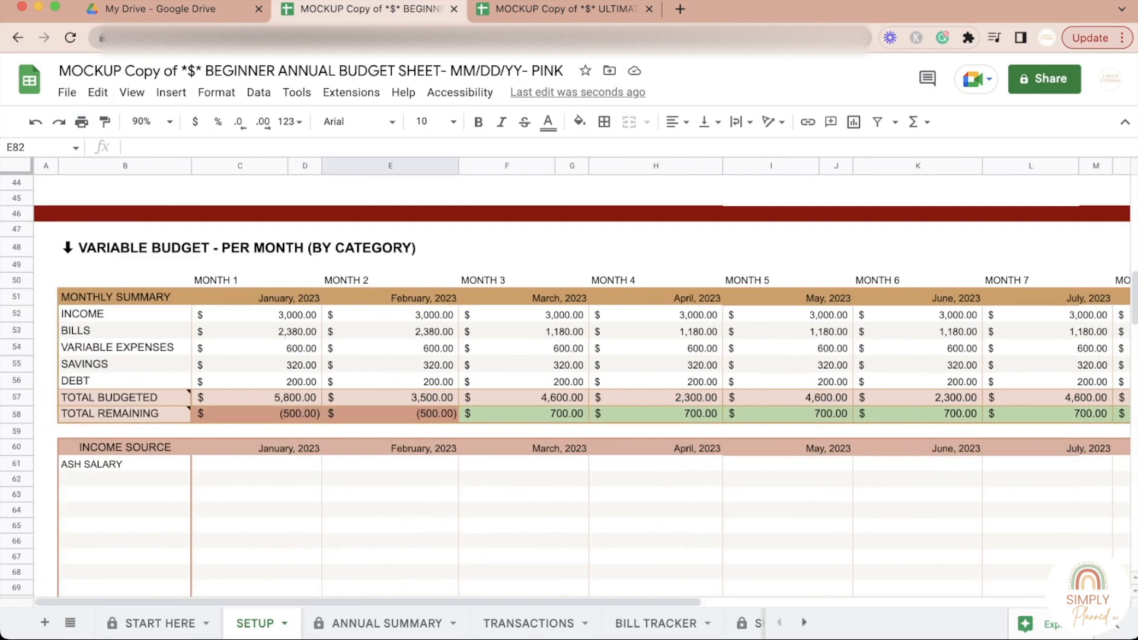
Step: Inspect February's Total Remaining, the January salary cell and the January and February Rent cells in the per-month tables
click(390, 415)
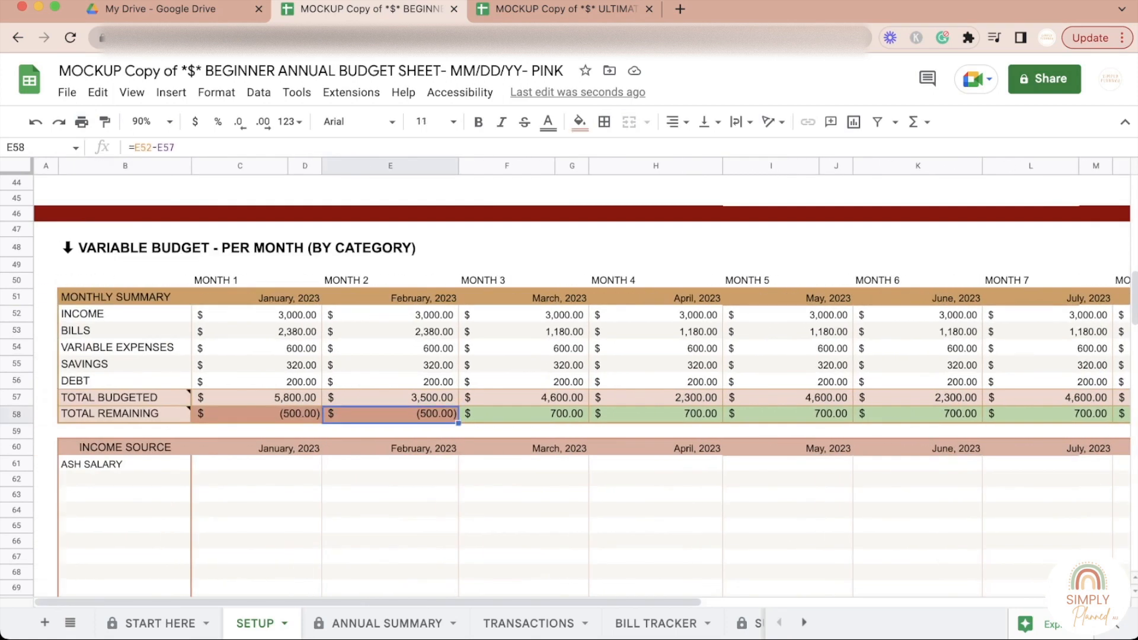
click(390, 464)
double_click(256, 464)
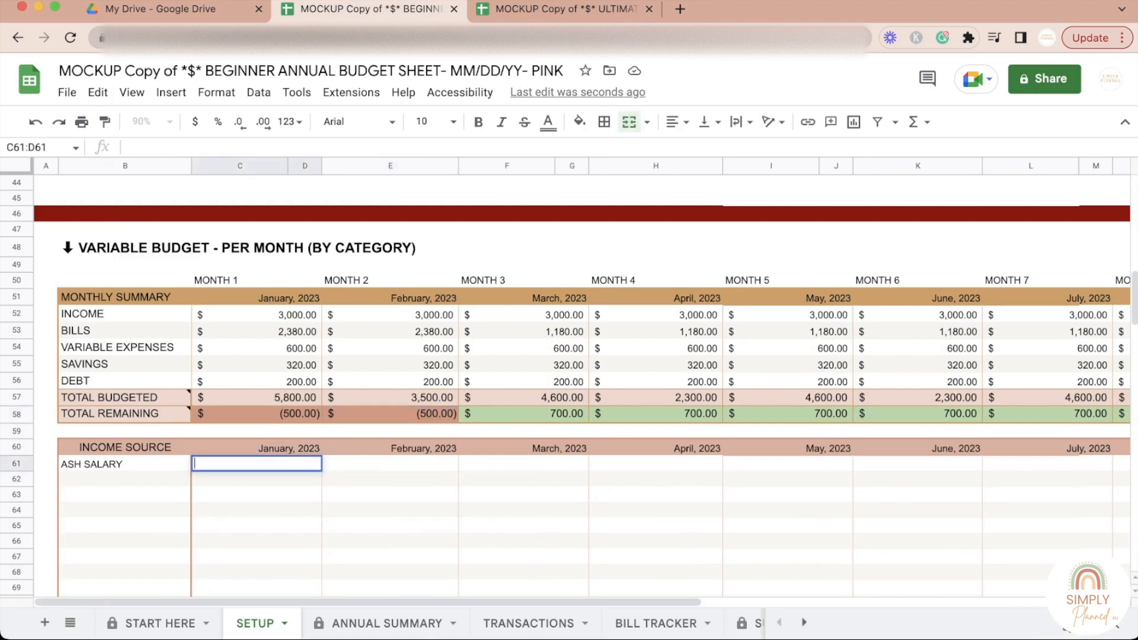
click(256, 527)
scroll(257, 526, down, 5)
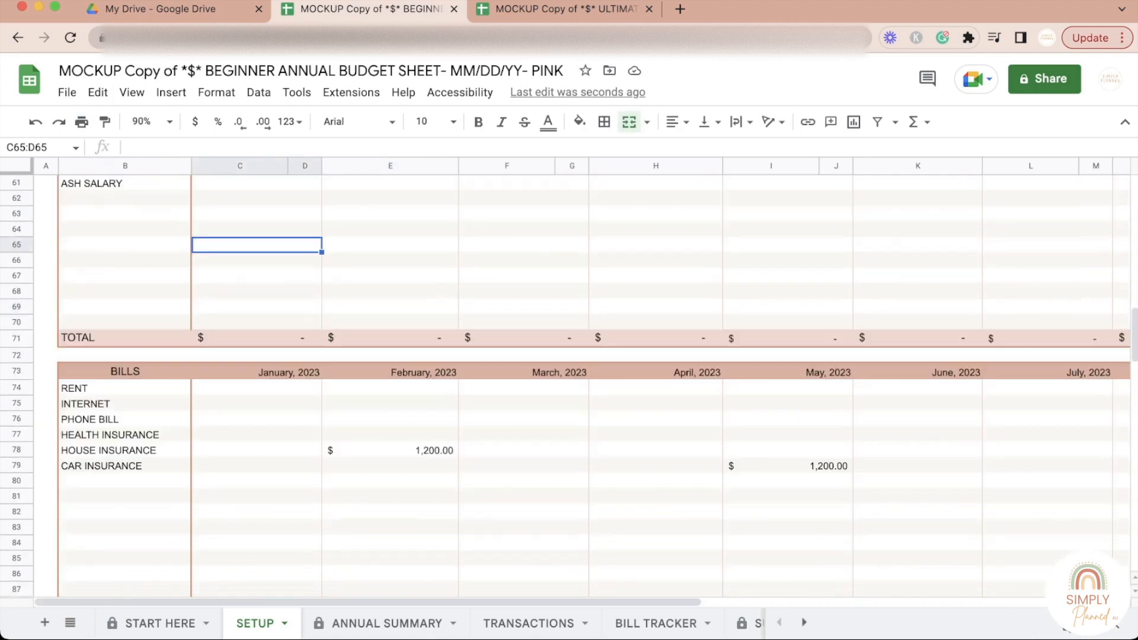
click(126, 388)
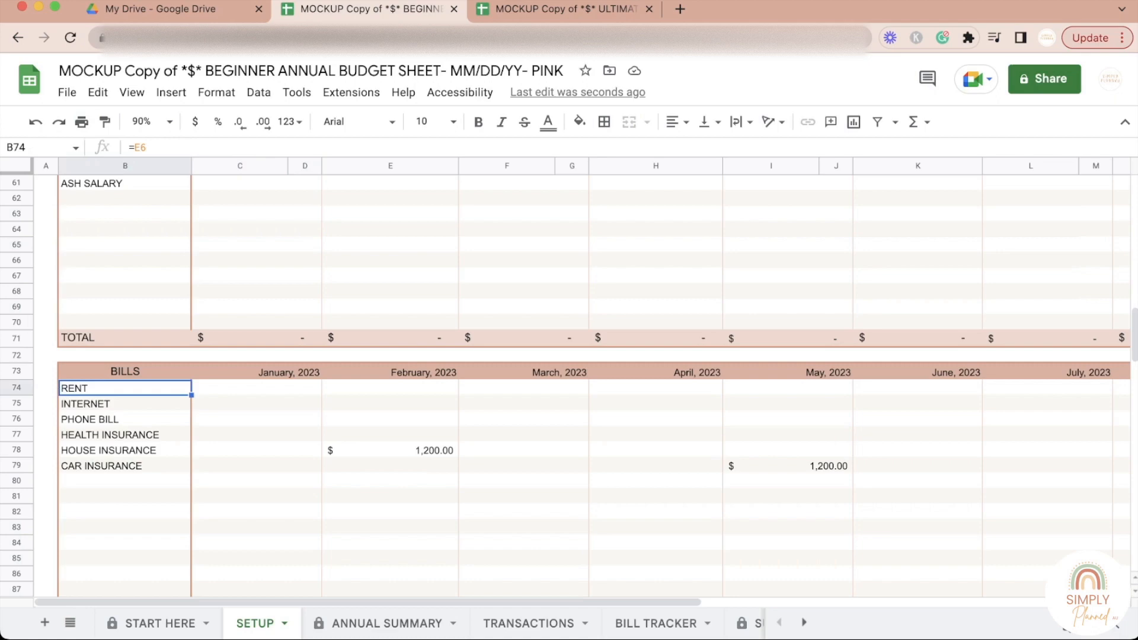
click(256, 388)
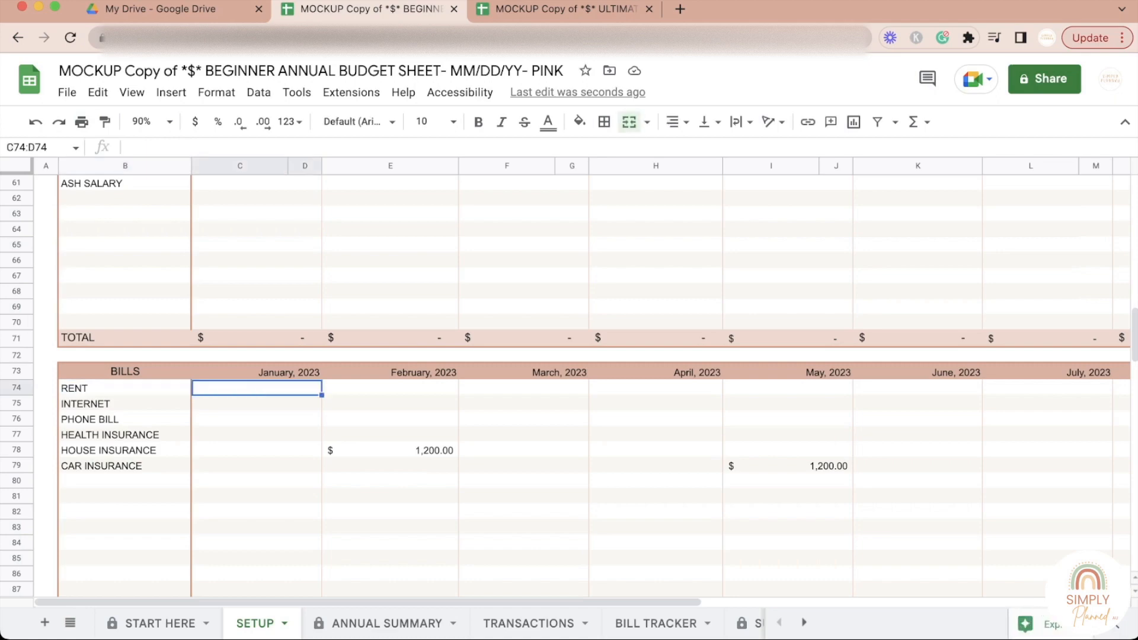
click(256, 420)
click(256, 389)
click(391, 388)
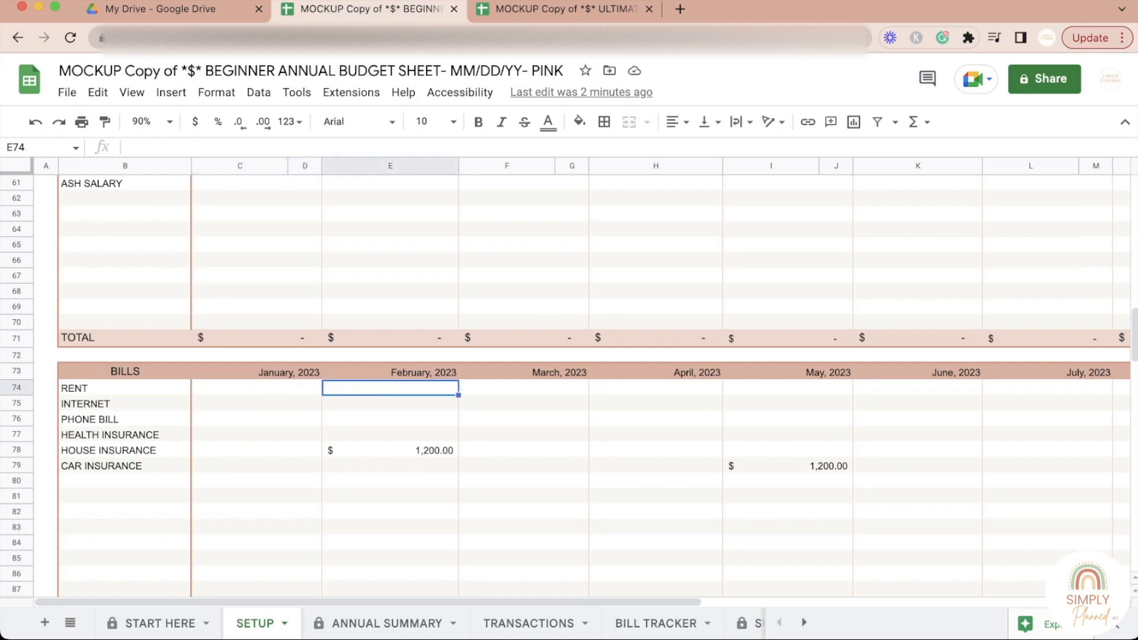
click(257, 388)
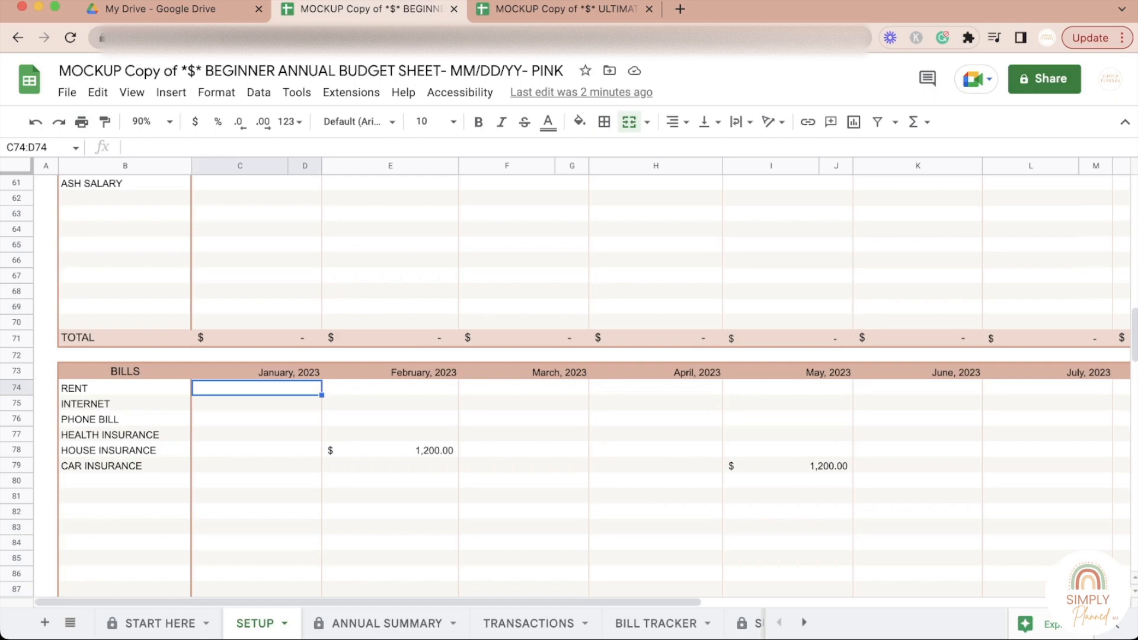
Step: Check the House Insurance and Rent budgets in the Setup sheet's main Bills table
scroll(569, 385, up, 15)
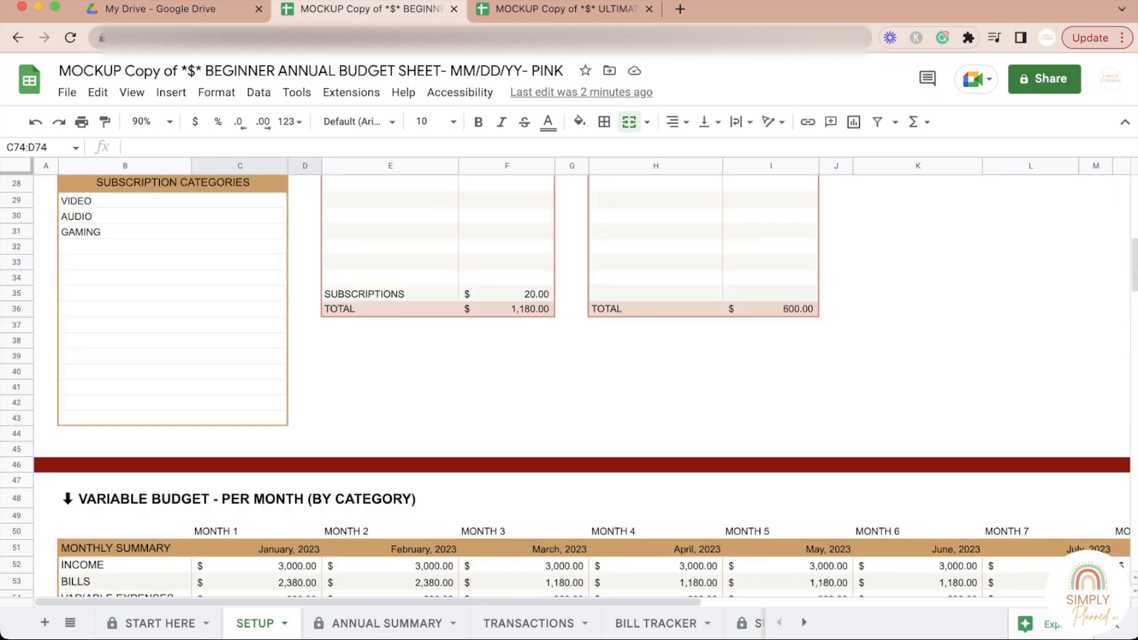
scroll(507, 336, up, 3)
click(507, 335)
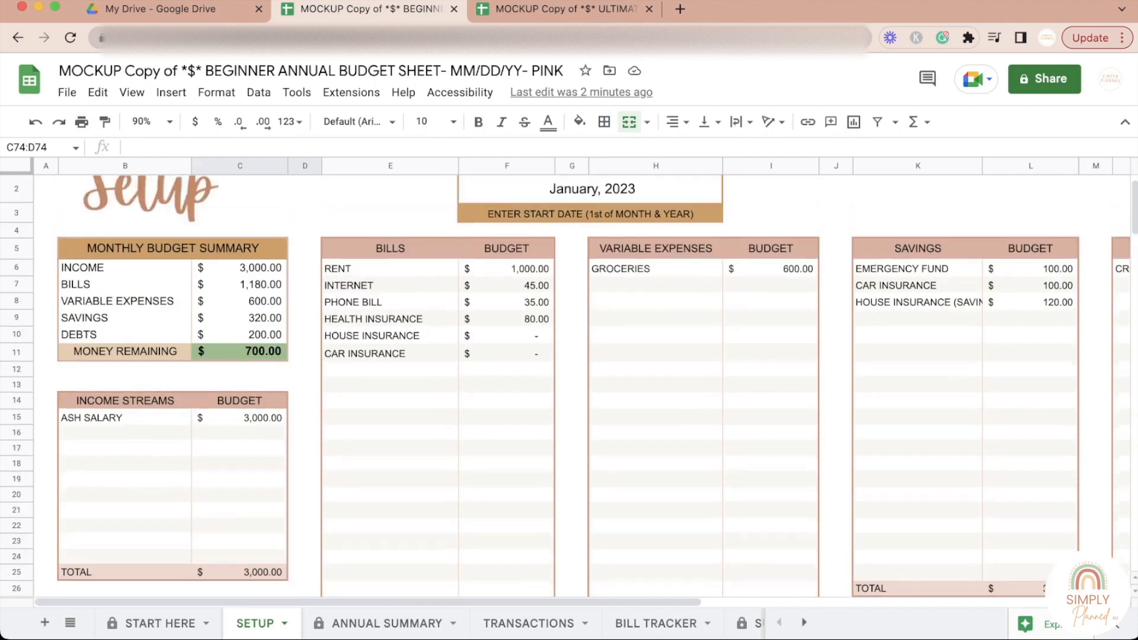
click(507, 268)
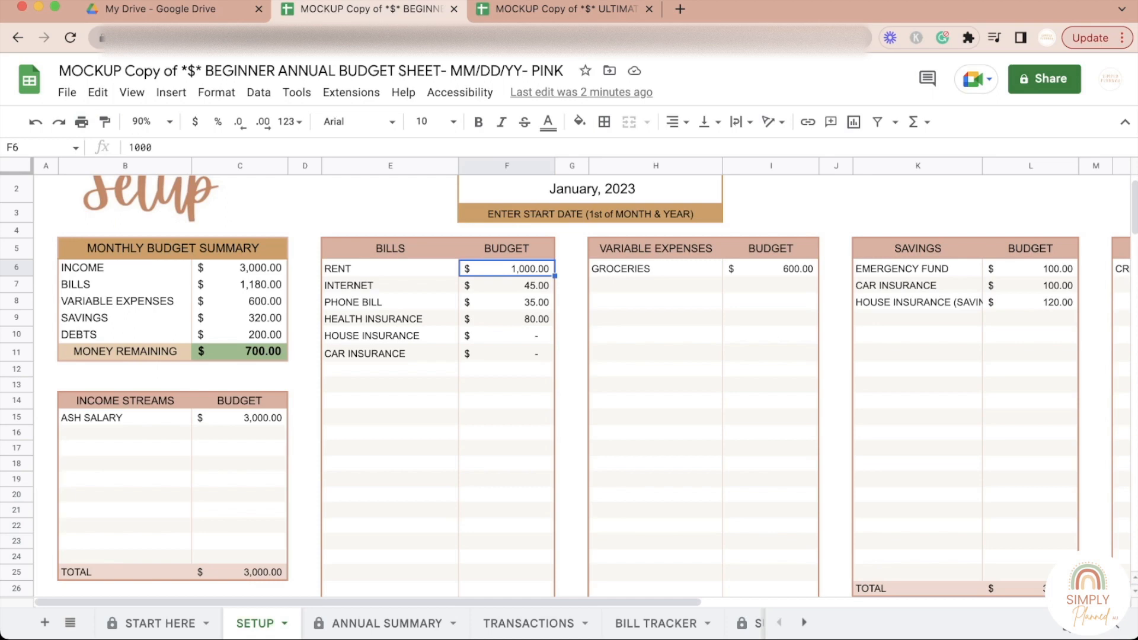
Step: Set the budget's start date at the top of the Setup sheet to Oct 2022
click(591, 189)
scroll(591, 189, up, 1)
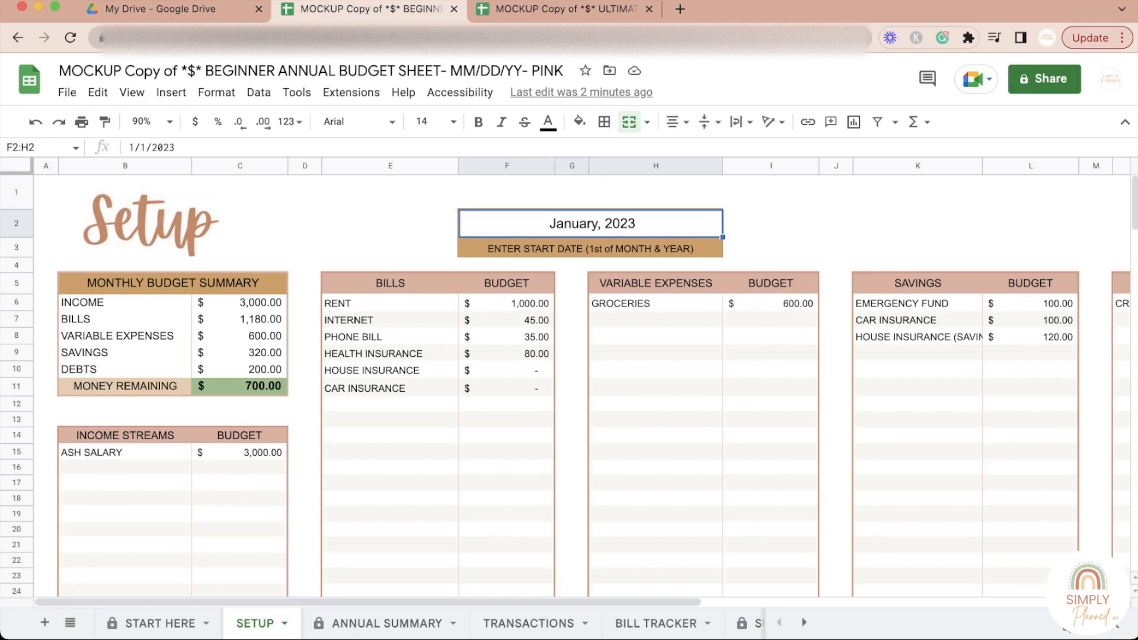
text(0CT 2022)
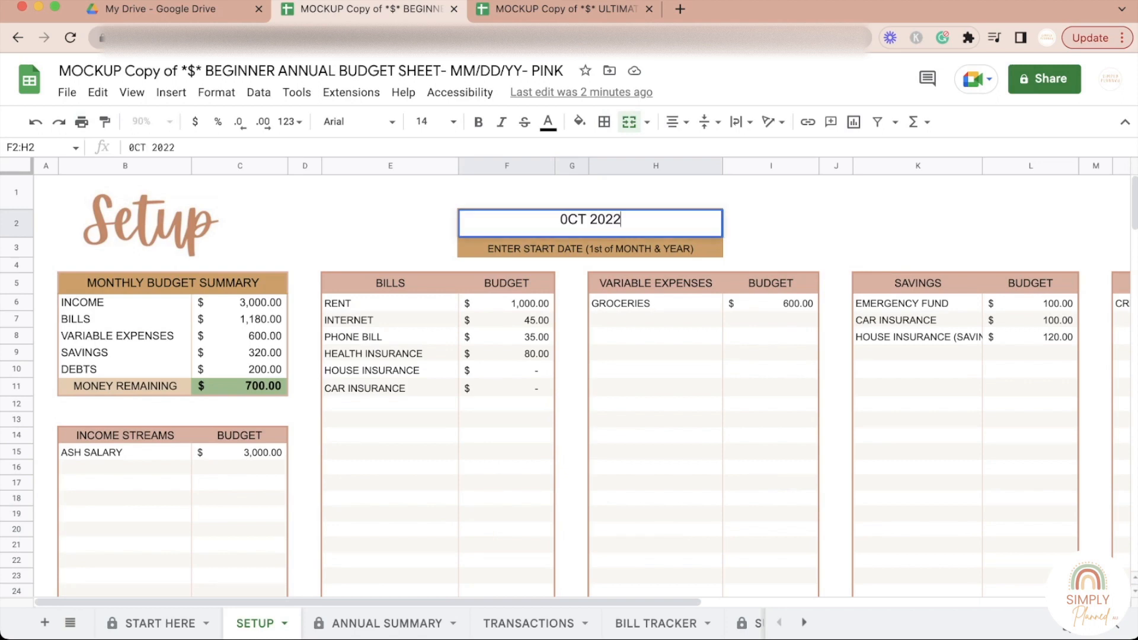
click(656, 283)
double_click(567, 223)
click(568, 221)
key(BackSpace)
text(O)
key(Return)
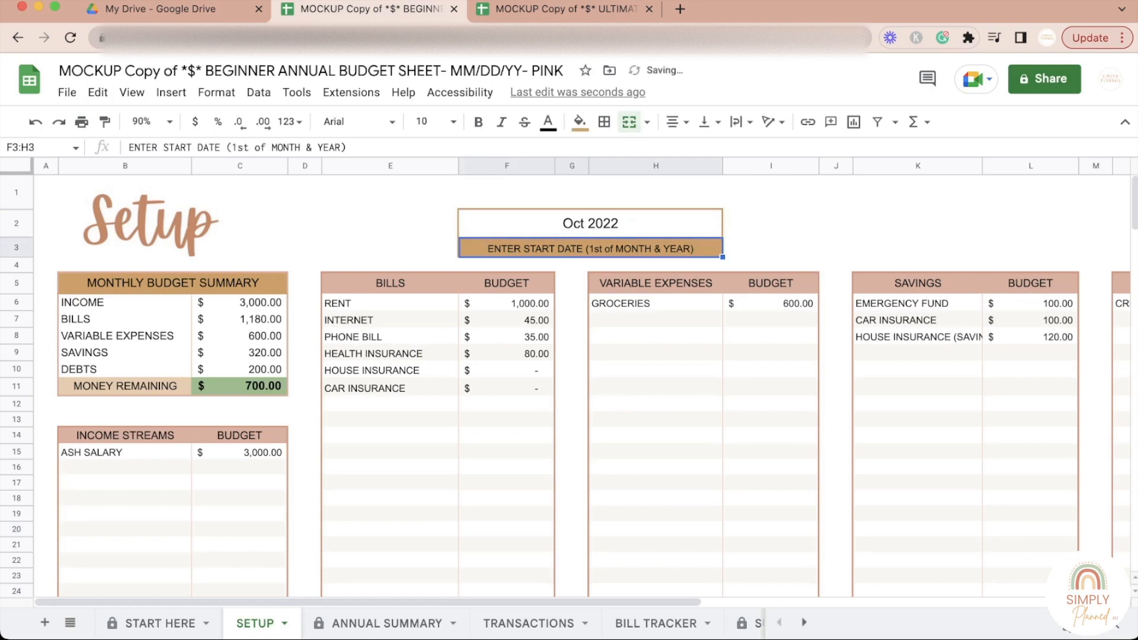
Step: Inspect the Rent name and budget cells in the Setup sheet's main Bills table
click(507, 320)
click(507, 303)
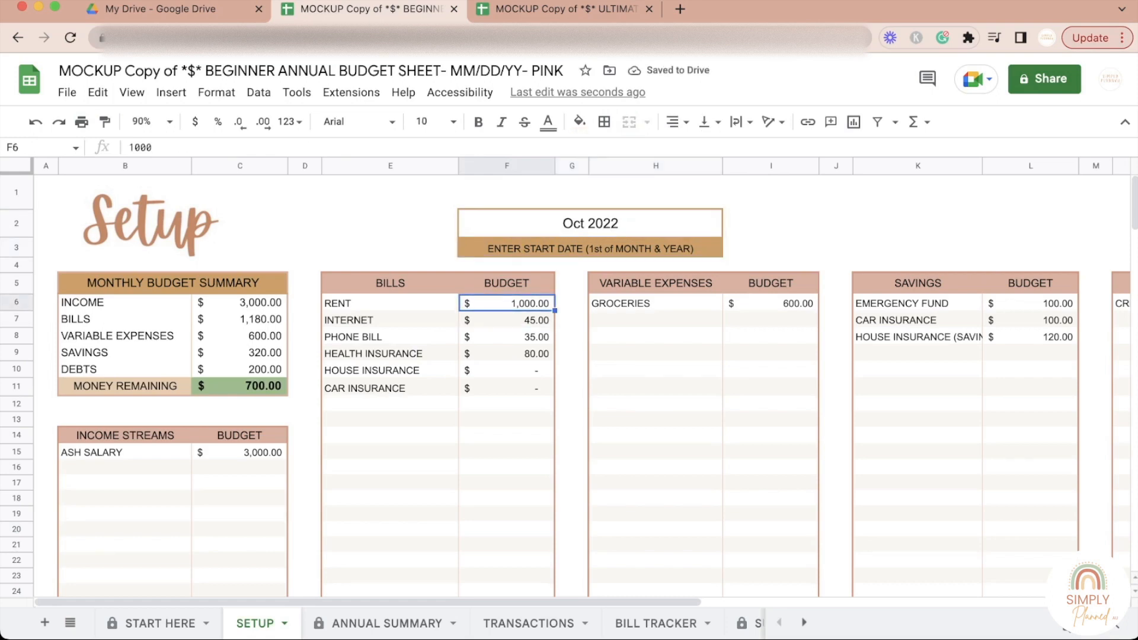
click(571, 321)
click(507, 304)
click(390, 304)
click(507, 303)
click(571, 304)
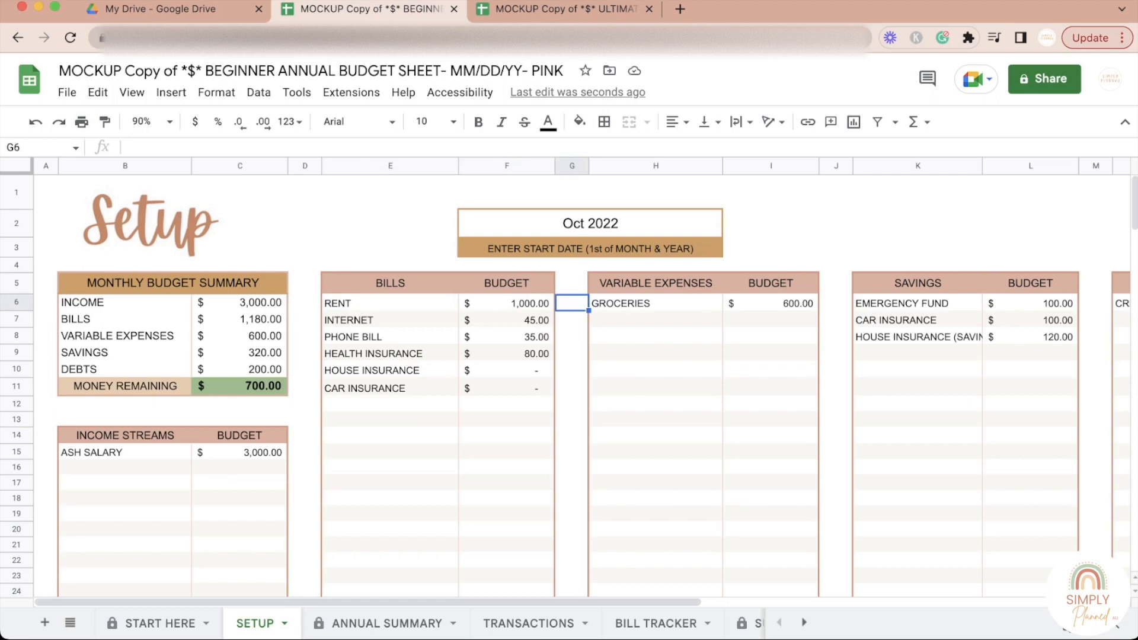
click(507, 303)
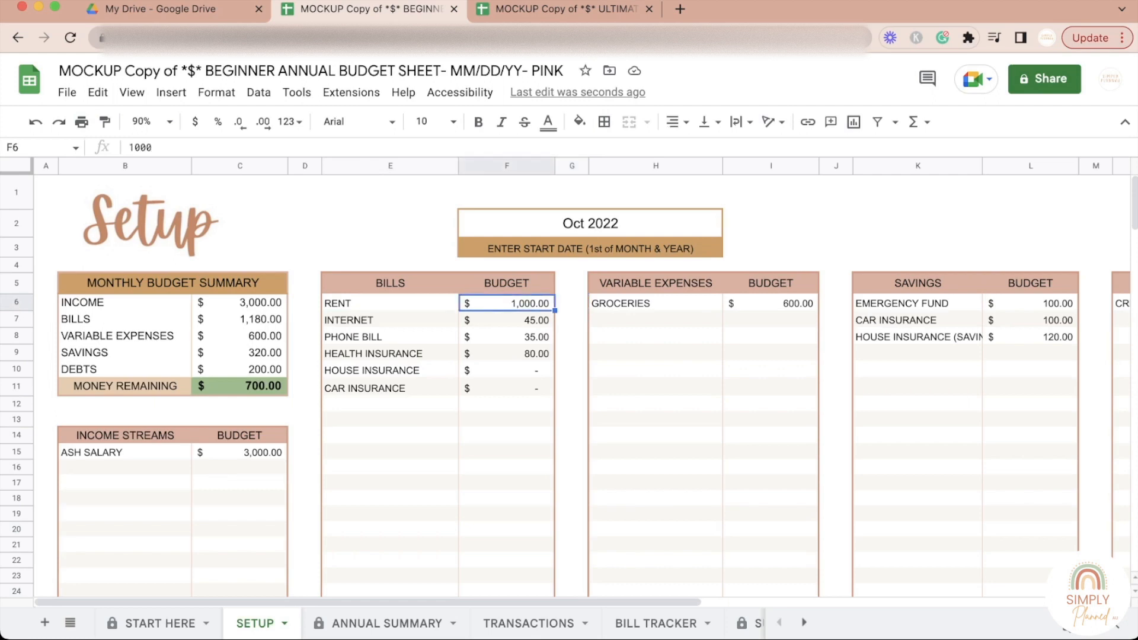
click(390, 303)
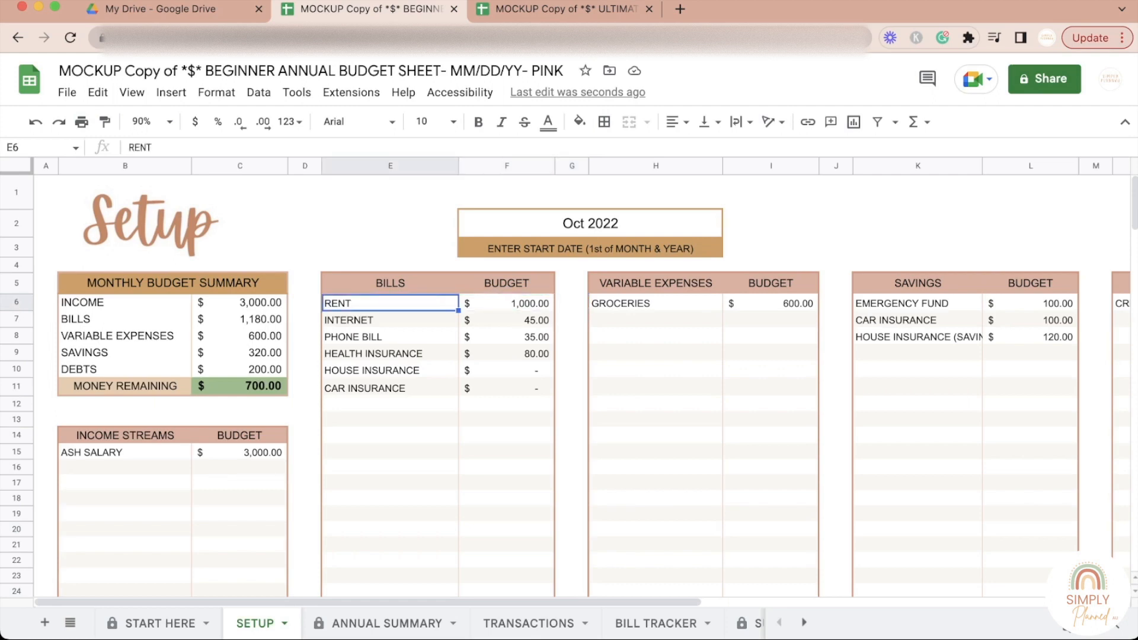
click(507, 303)
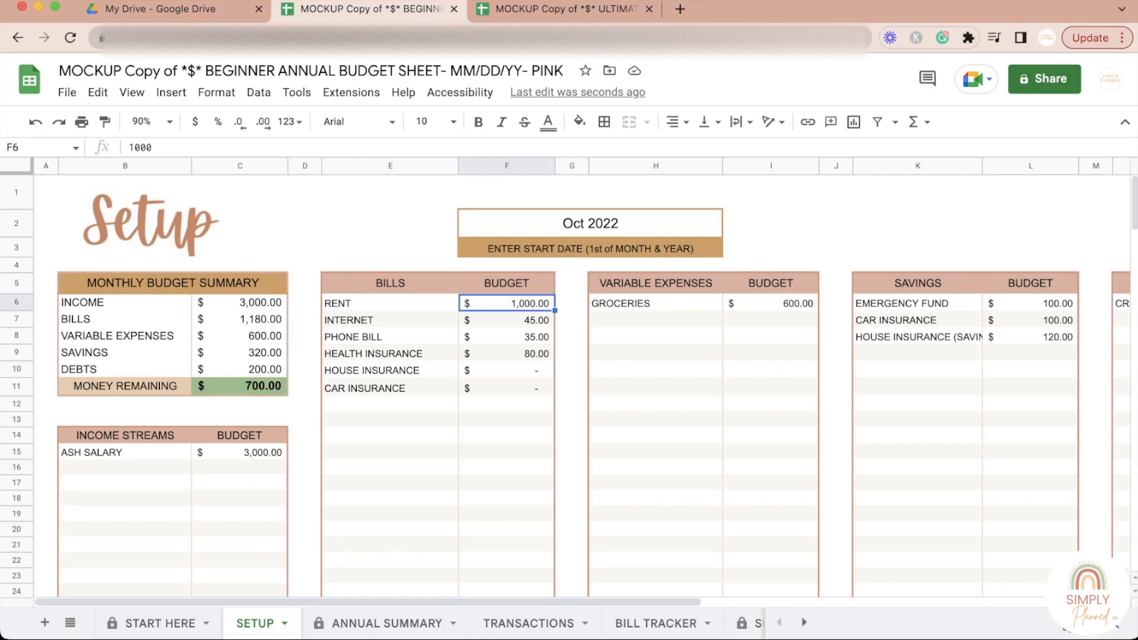
click(507, 284)
click(506, 303)
click(572, 320)
click(507, 303)
Step: Review the Rent, Internet, Phone Bill and Health Insurance budgets in the main Bills table
click(507, 337)
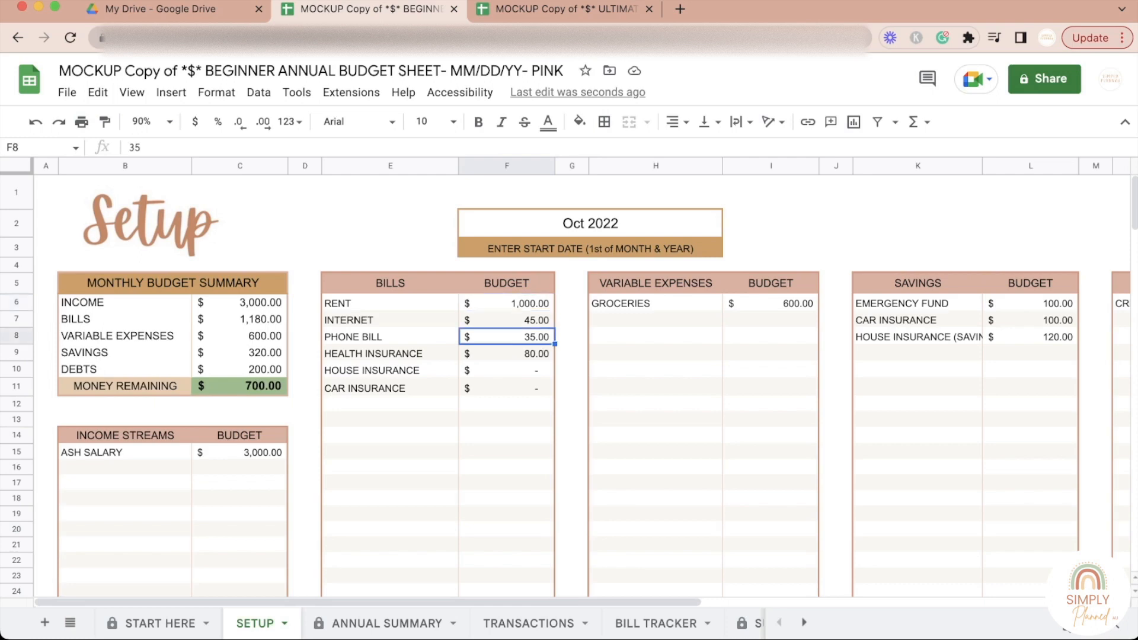
click(506, 321)
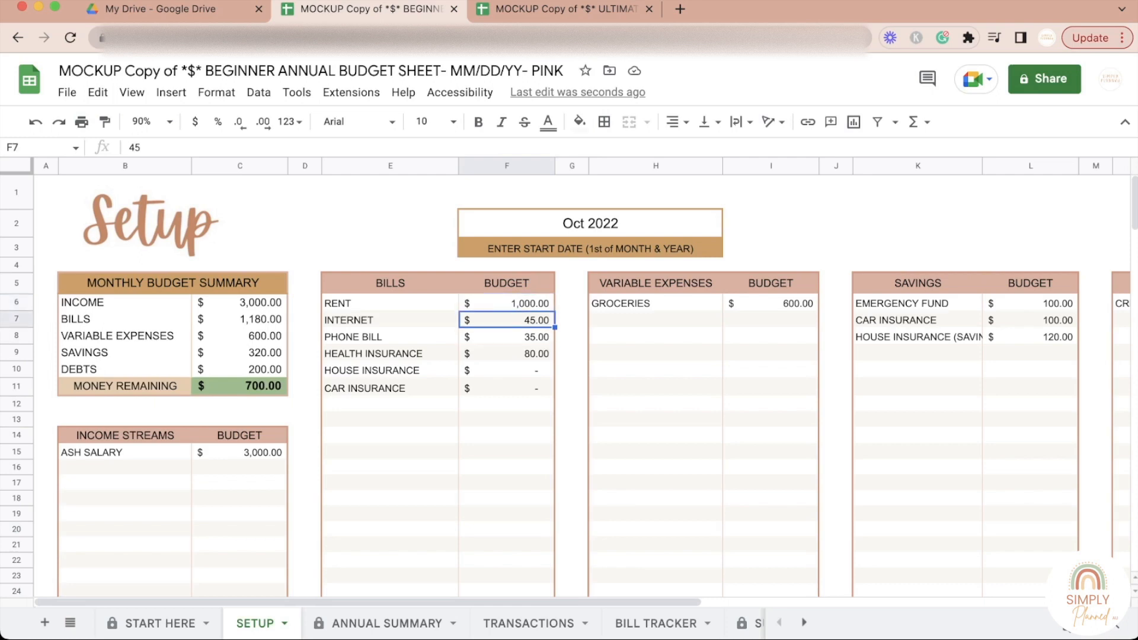
click(507, 303)
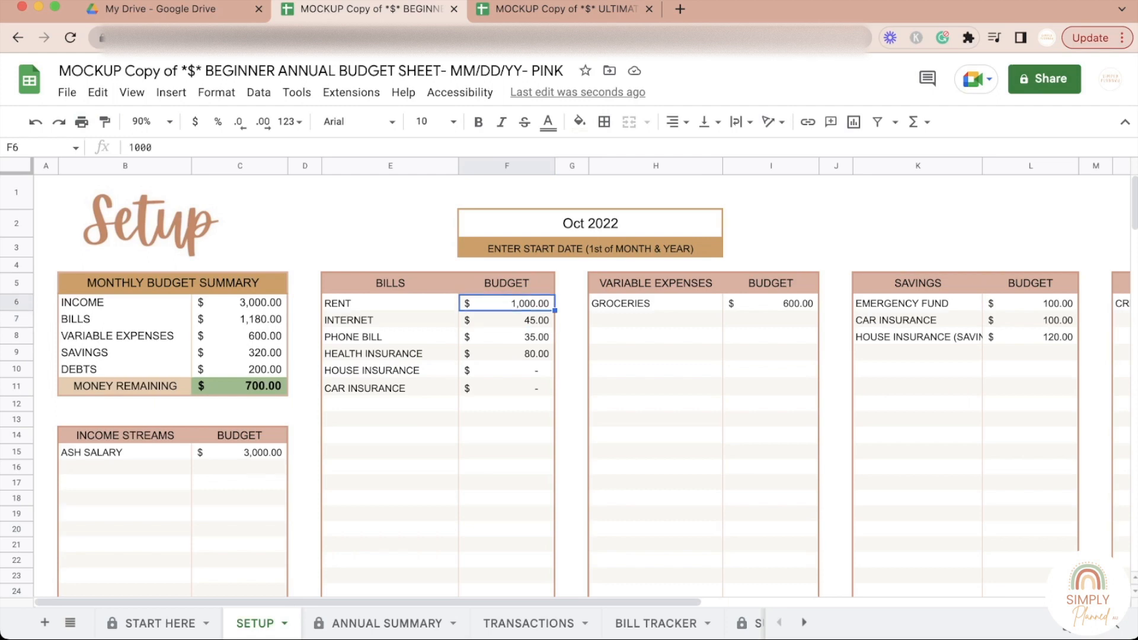
click(507, 320)
click(507, 304)
click(507, 321)
click(507, 303)
click(507, 320)
click(507, 303)
click(506, 321)
click(507, 303)
click(507, 320)
click(507, 337)
click(507, 354)
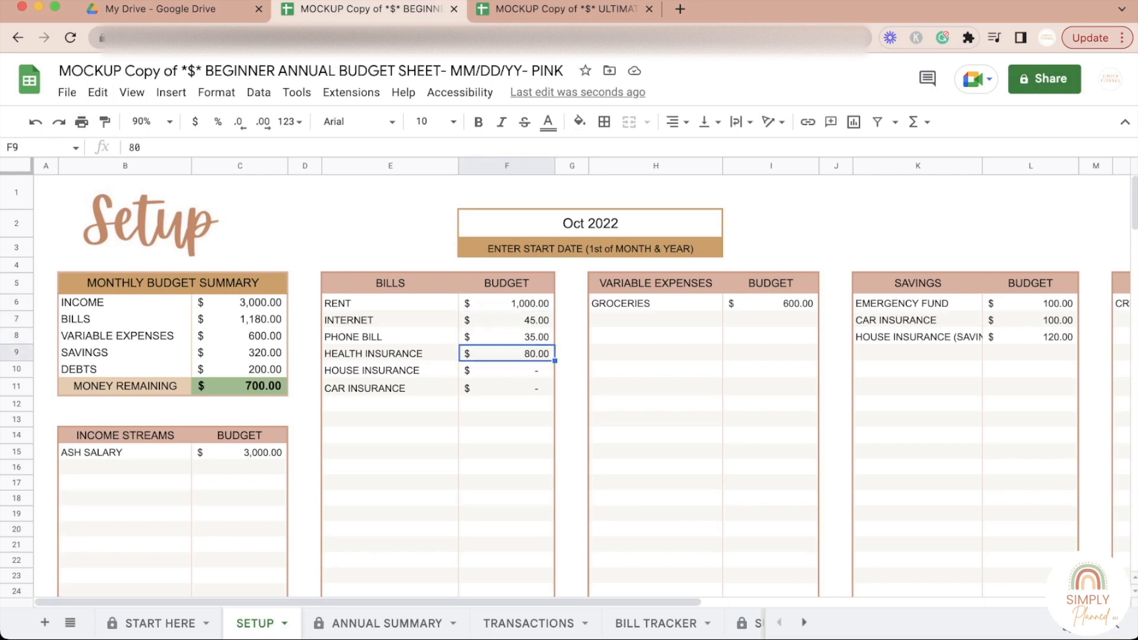
click(507, 303)
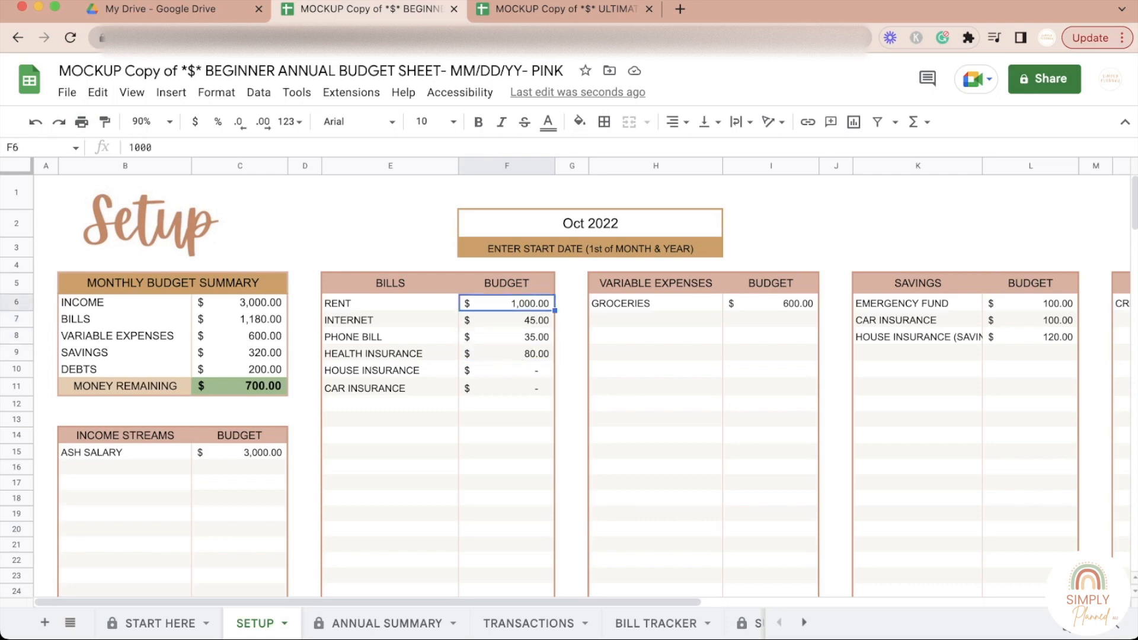
click(573, 303)
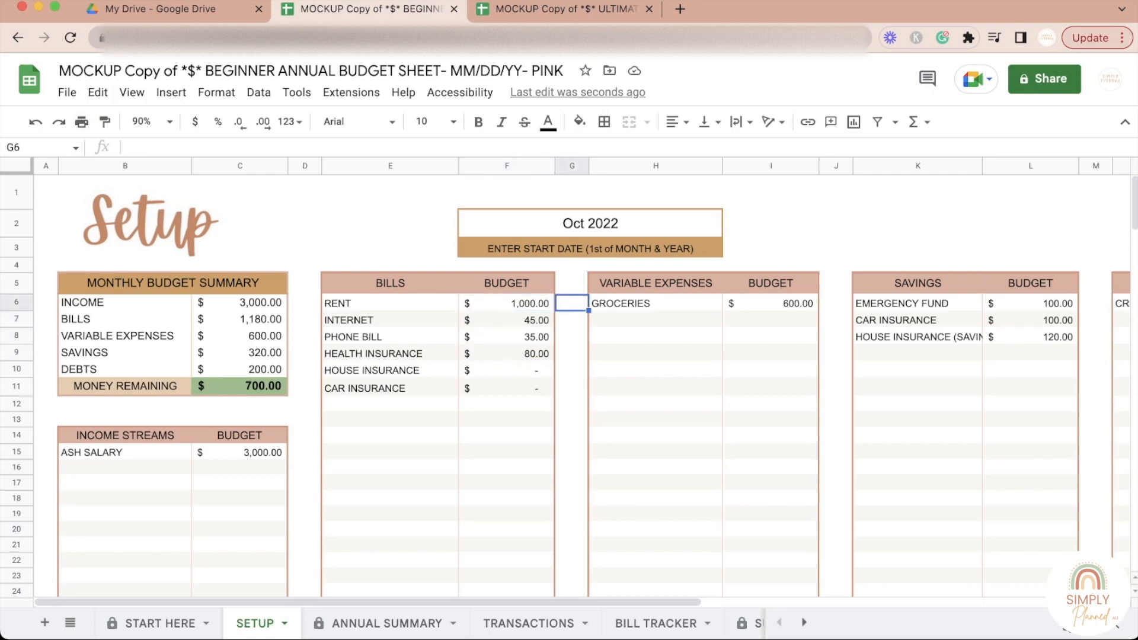
click(507, 303)
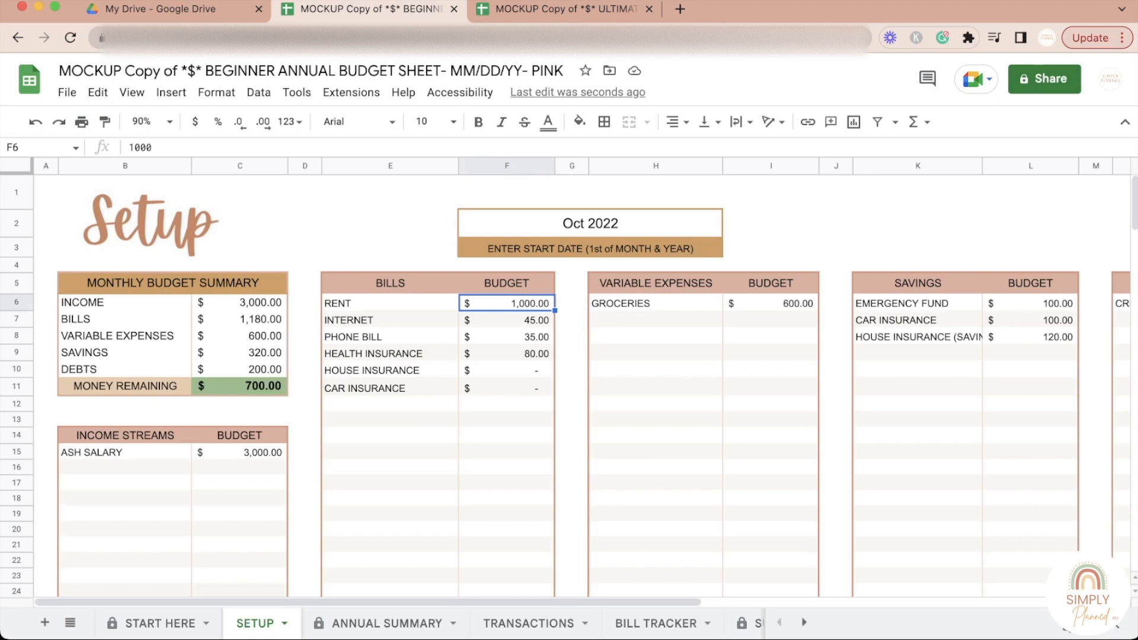
Step: Enter 1100 as the Rent for November and December, 2022 in the variable budget's per-month Bills table
scroll(569, 385, down, 15)
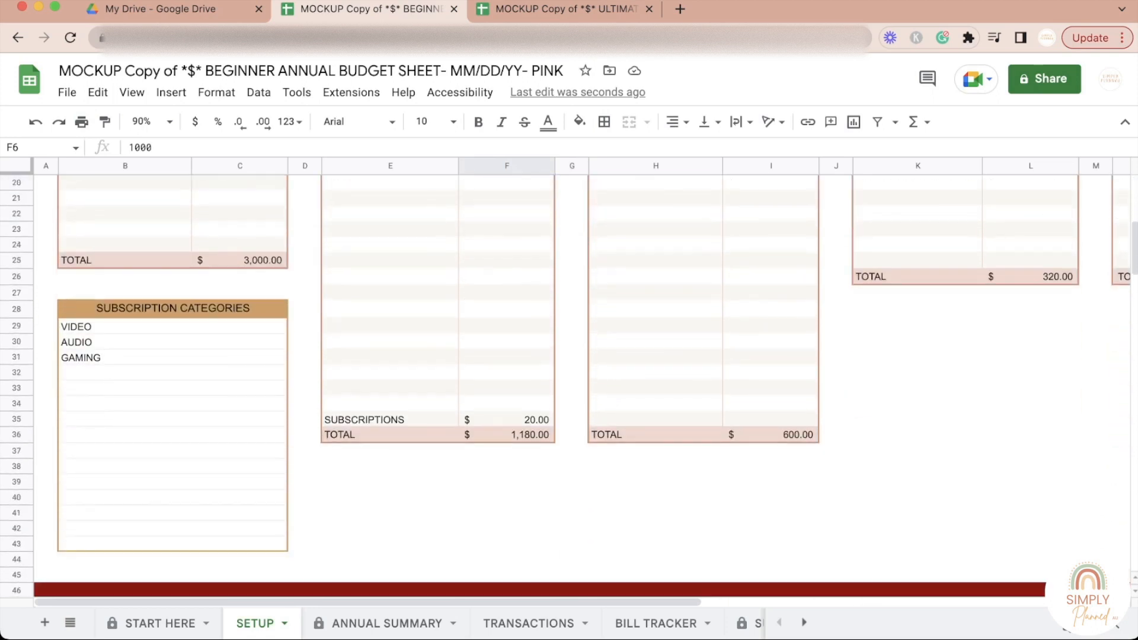
scroll(569, 385, down, 2)
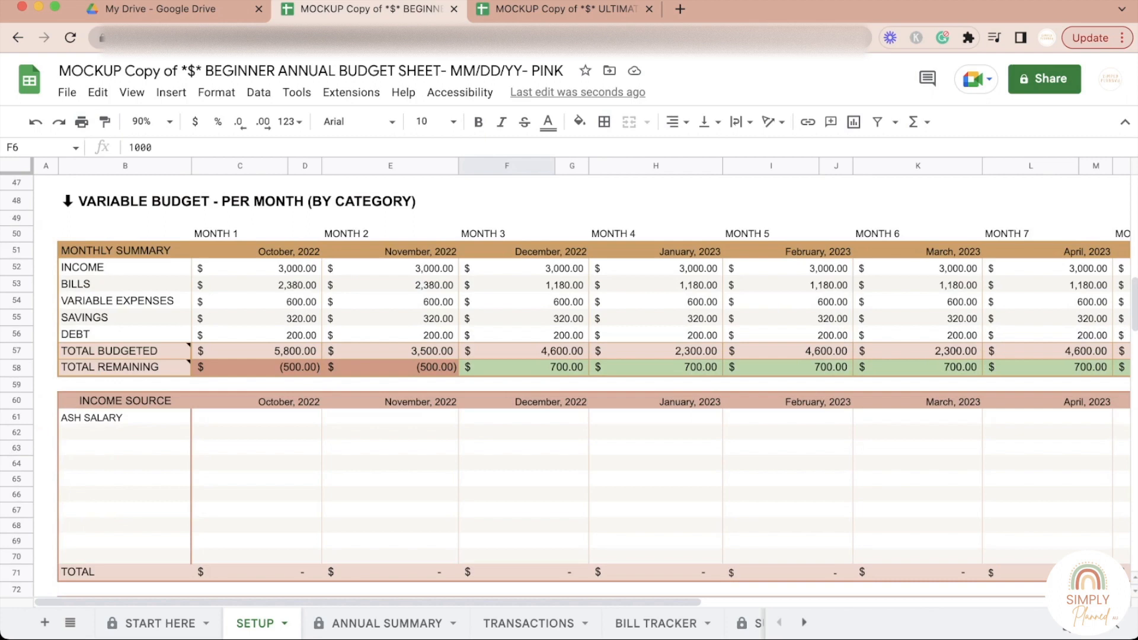
scroll(569, 385, down, 4)
click(256, 436)
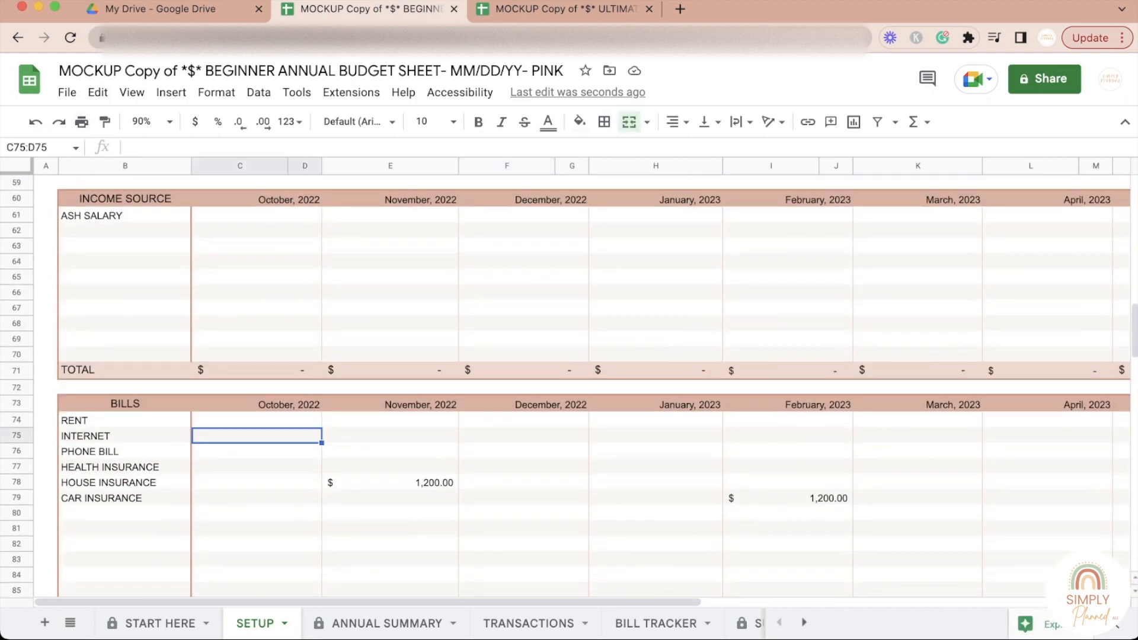
click(390, 405)
click(390, 420)
text(1100)
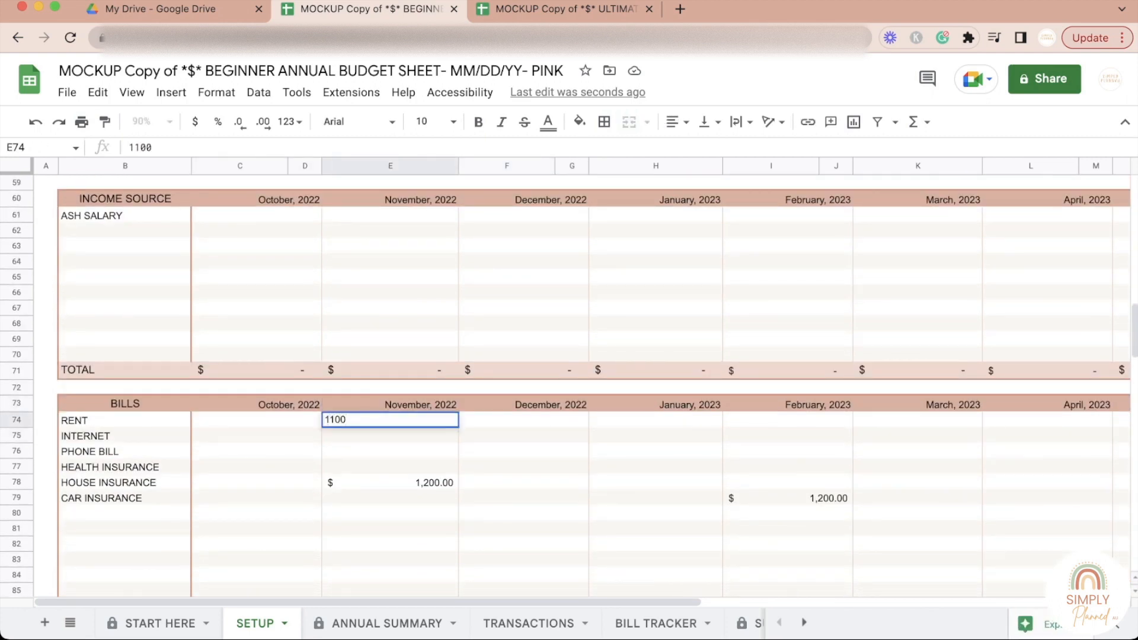
click(523, 467)
click(523, 420)
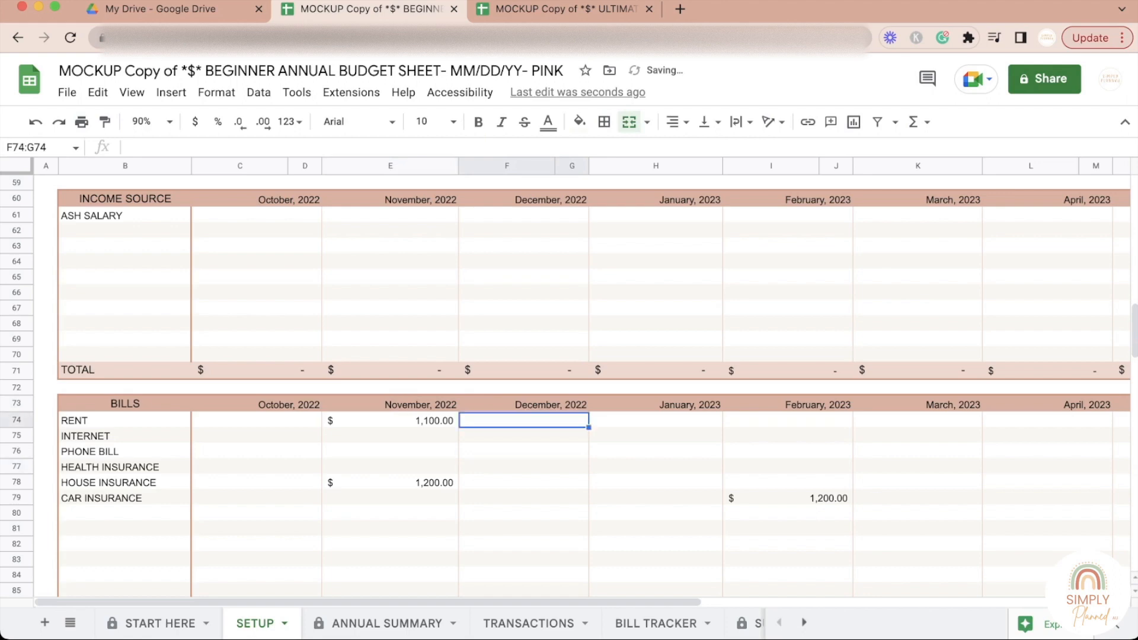
text(1100)
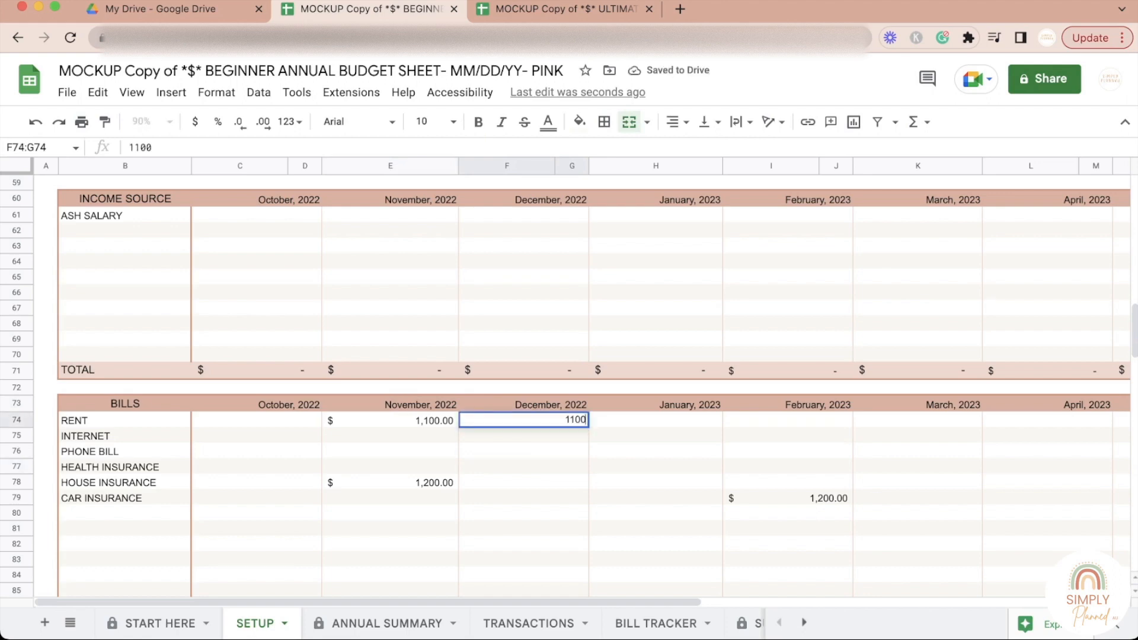
Step: Enter 1200 as the Rent for January and February, 2023 in the per-month Bills table
key(Tab)
text(1200)
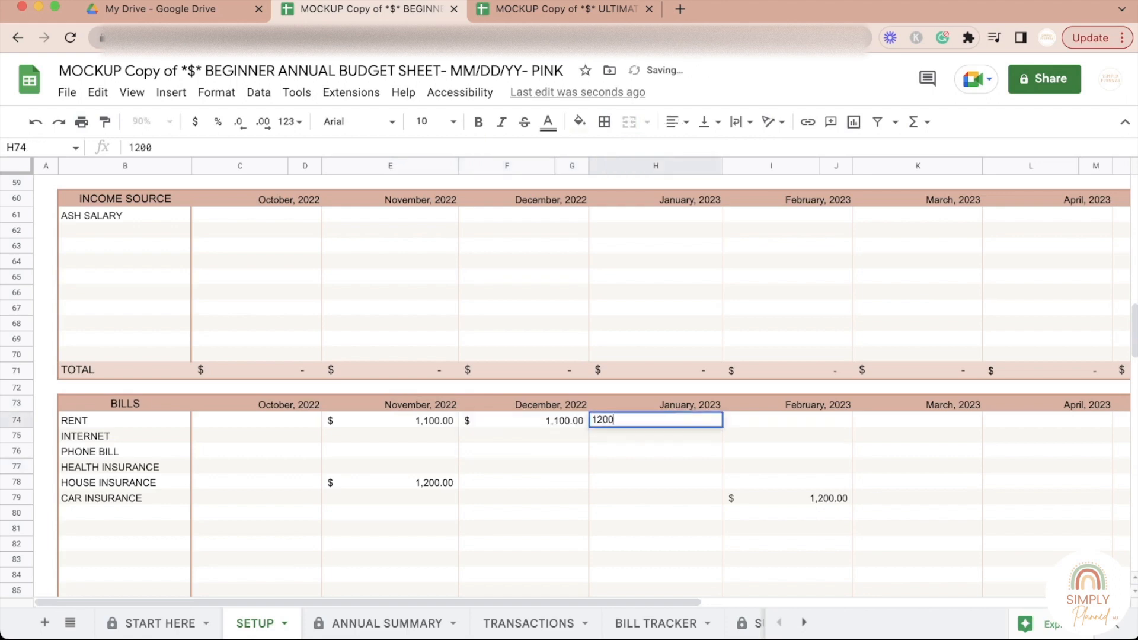
key(Tab)
text(1200)
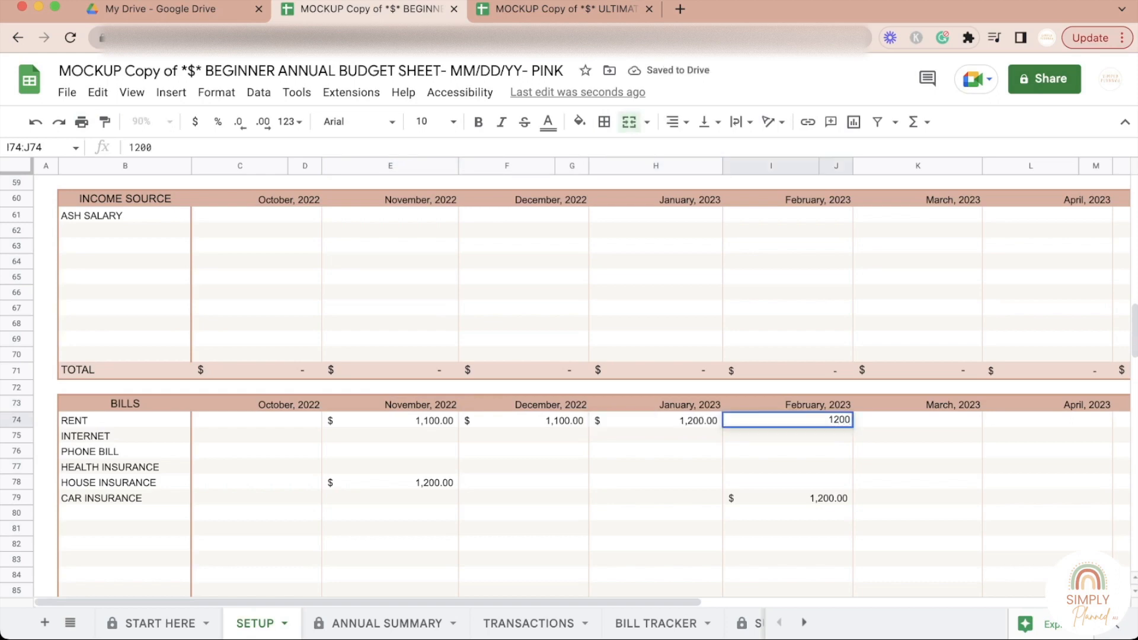
click(917, 467)
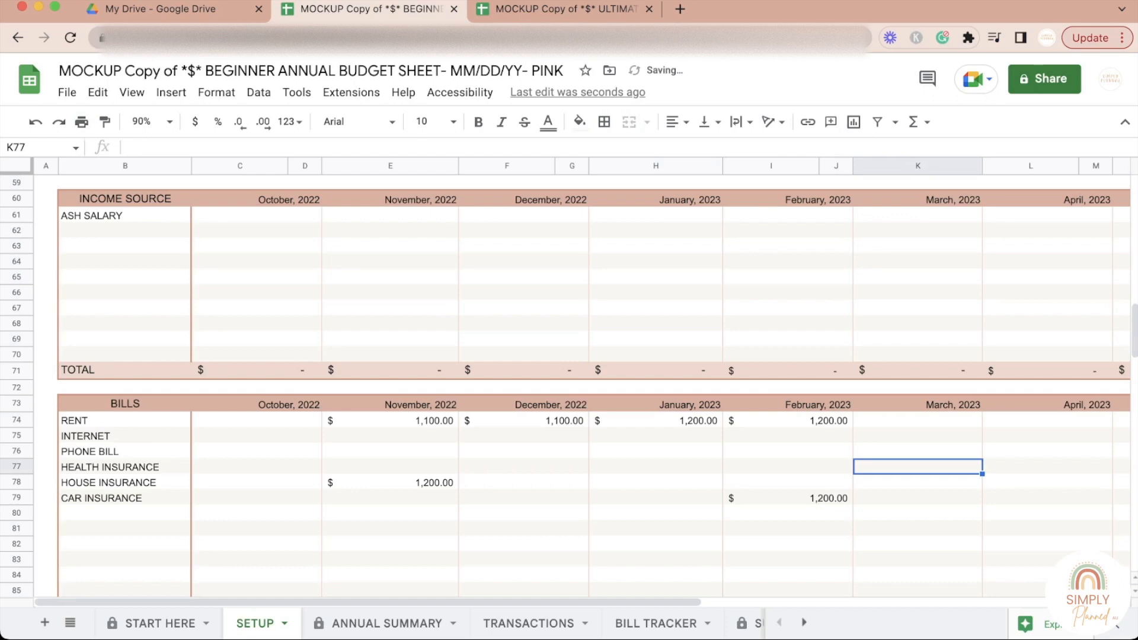
Step: Compare the per-month Rent cells from November, 2022 to March, 2023 with the Rent budget in the main Bills table
click(390, 421)
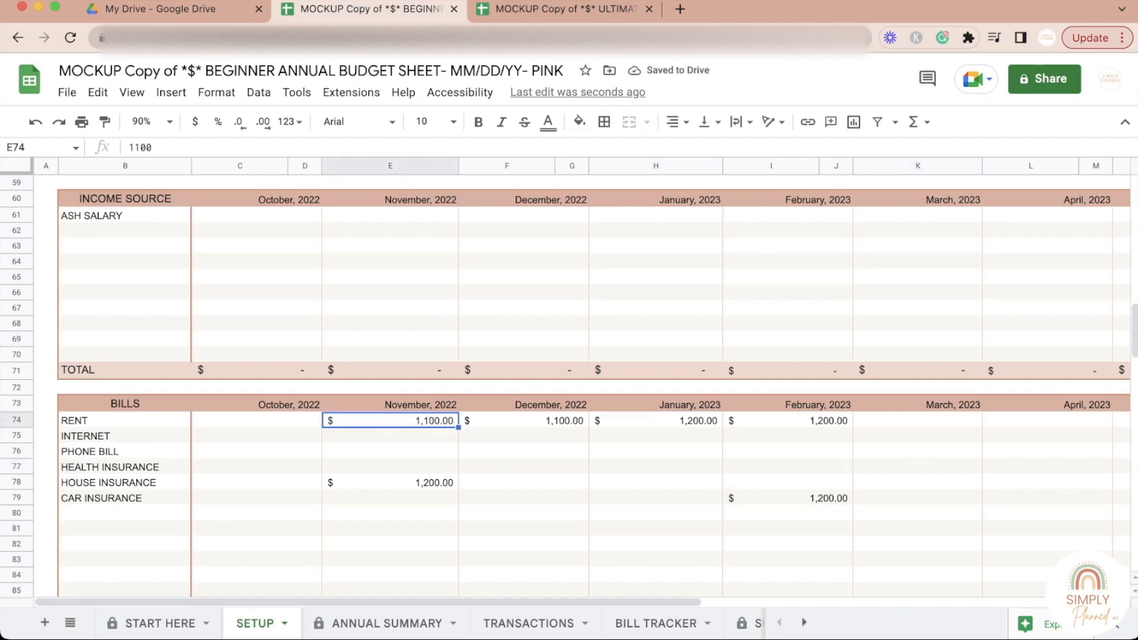
click(523, 421)
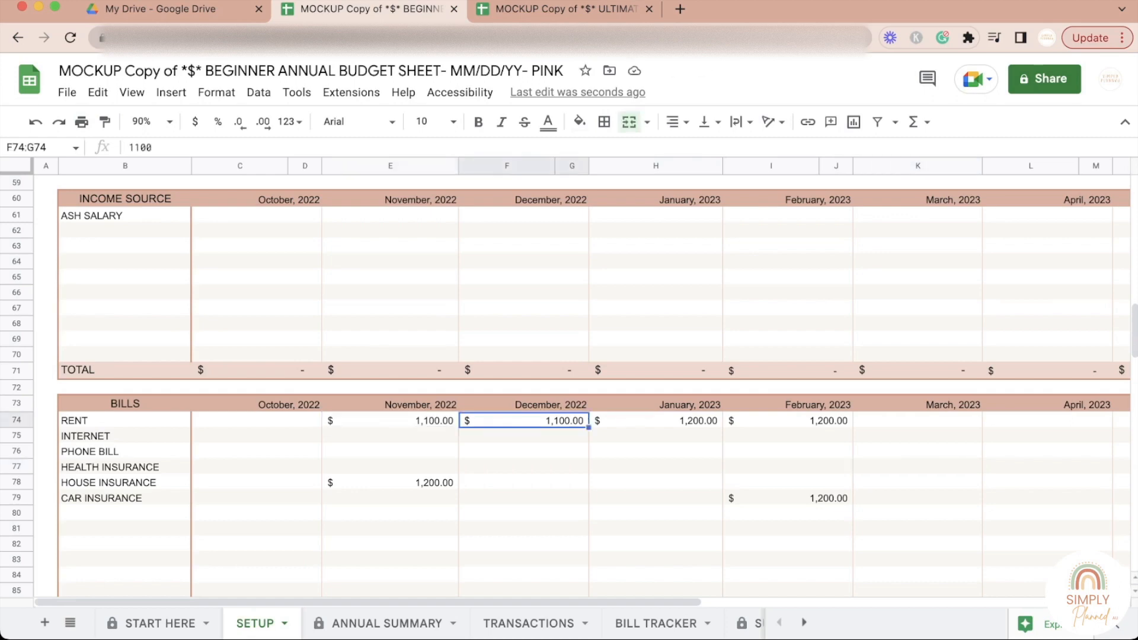
click(656, 421)
click(788, 421)
click(918, 421)
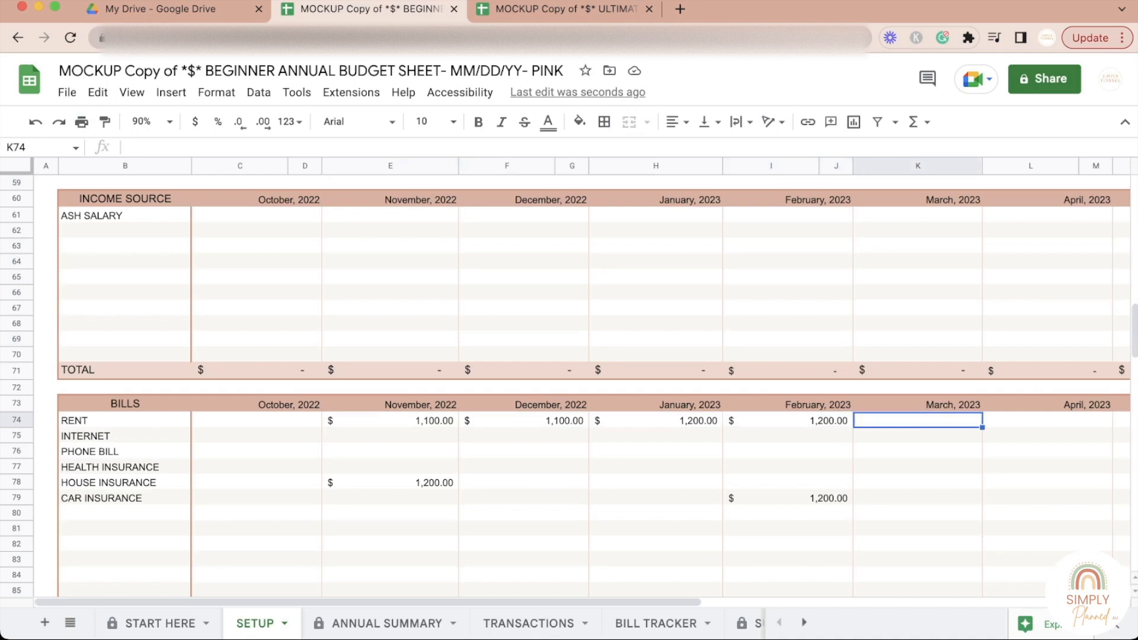
scroll(569, 385, up, 20)
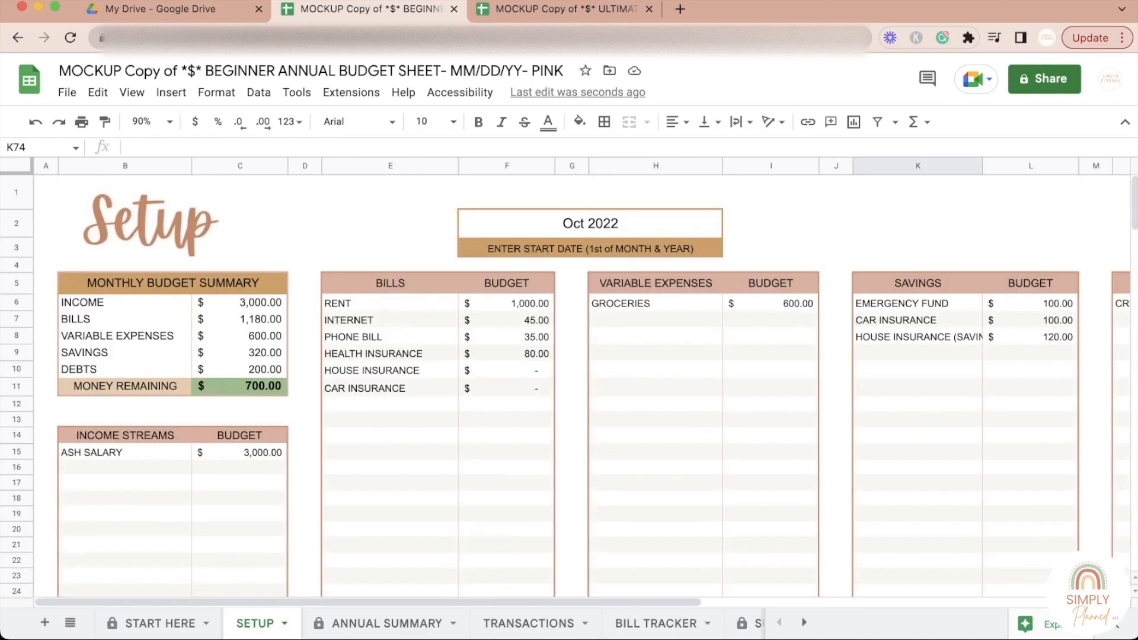
click(507, 303)
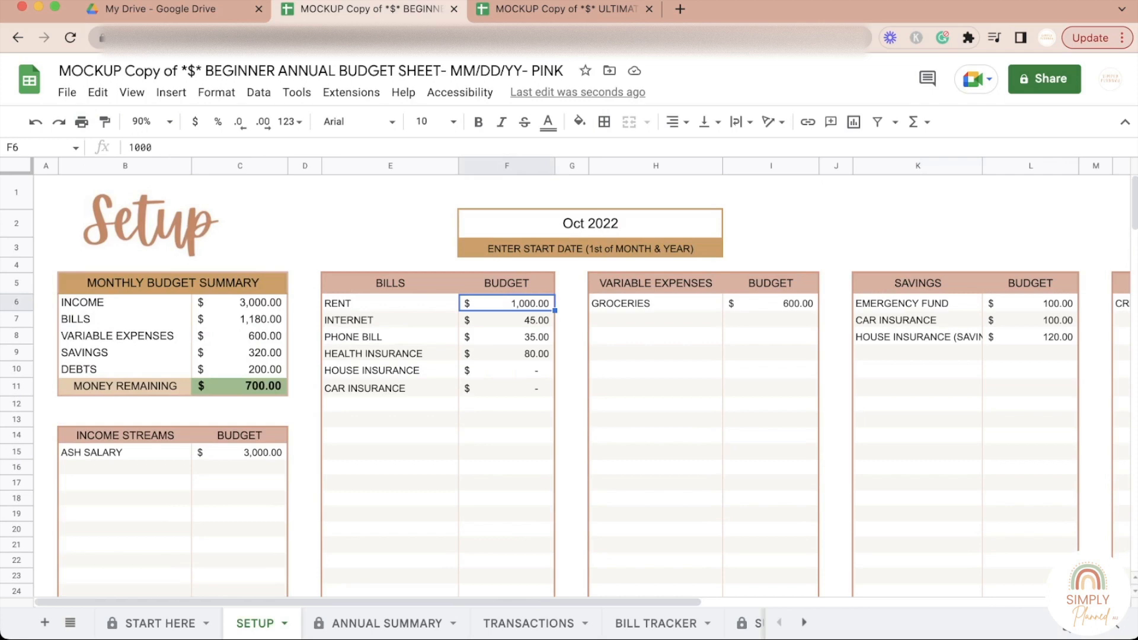
Step: View the Monthly Summary, and compare the salary entry in the per-month Income Source table with the one in the Income Streams table
scroll(570, 385, down, 1)
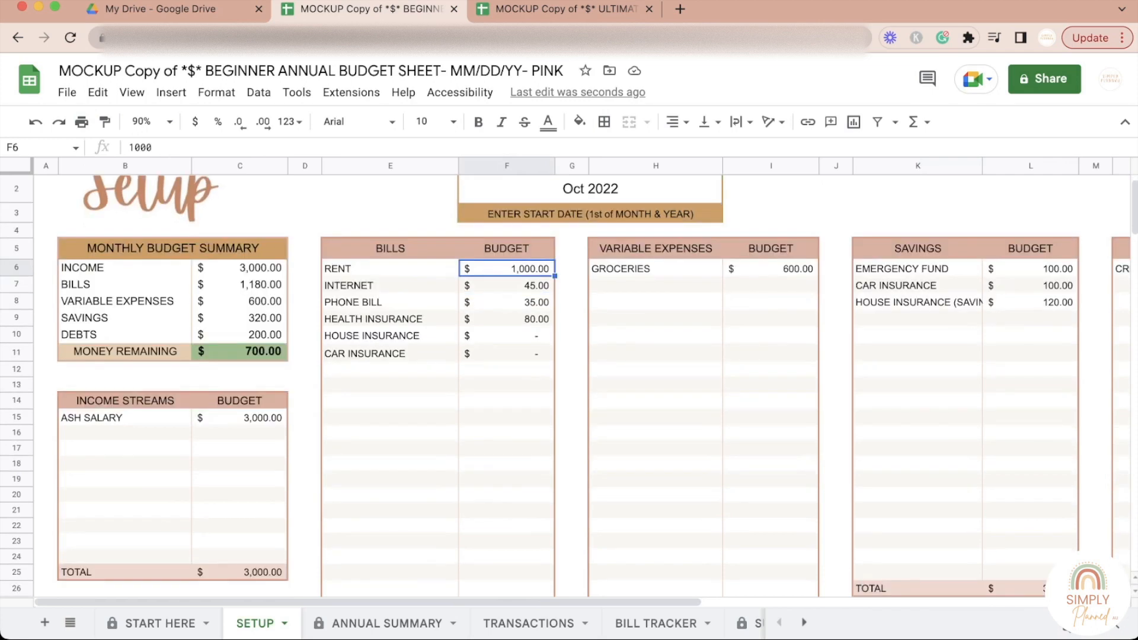
scroll(569, 385, down, 1)
scroll(569, 385, down, 15)
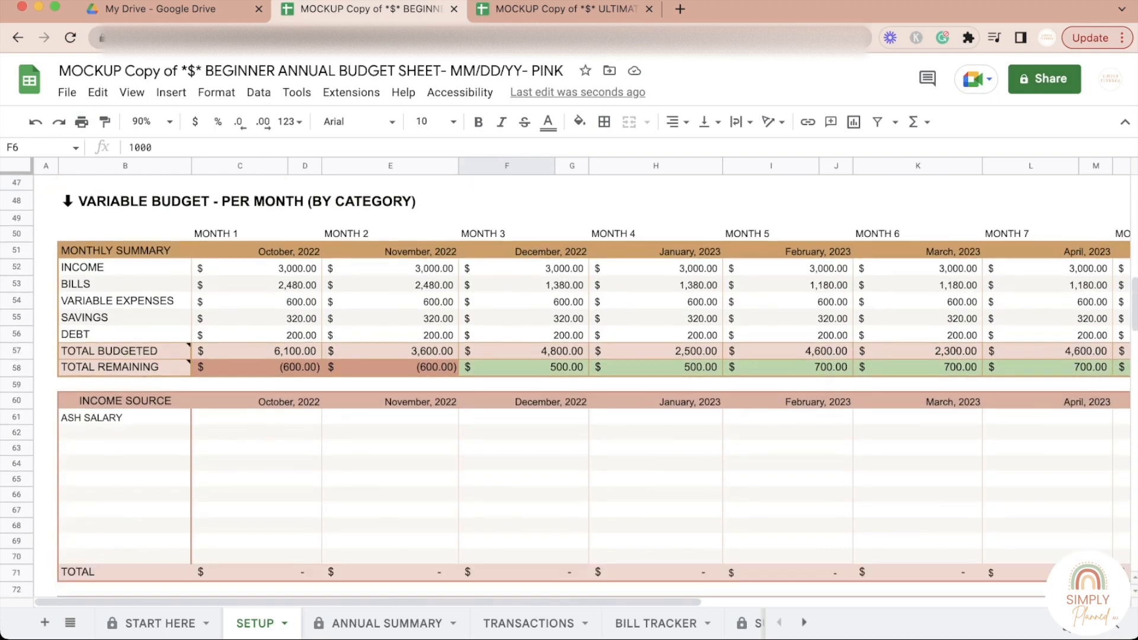
click(125, 418)
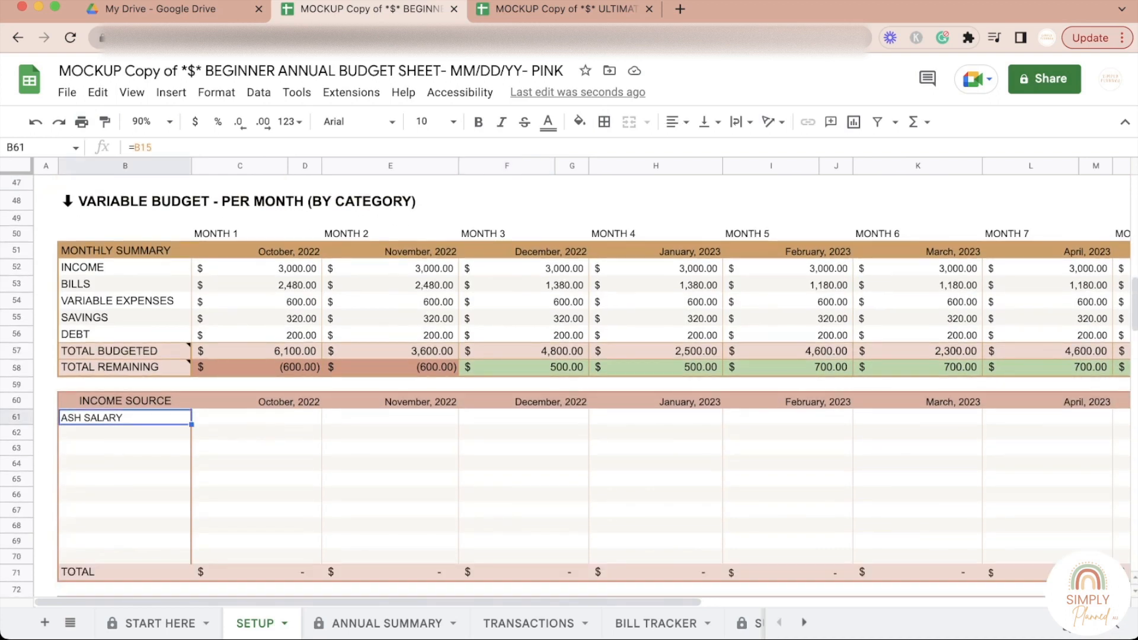
scroll(569, 385, up, 13)
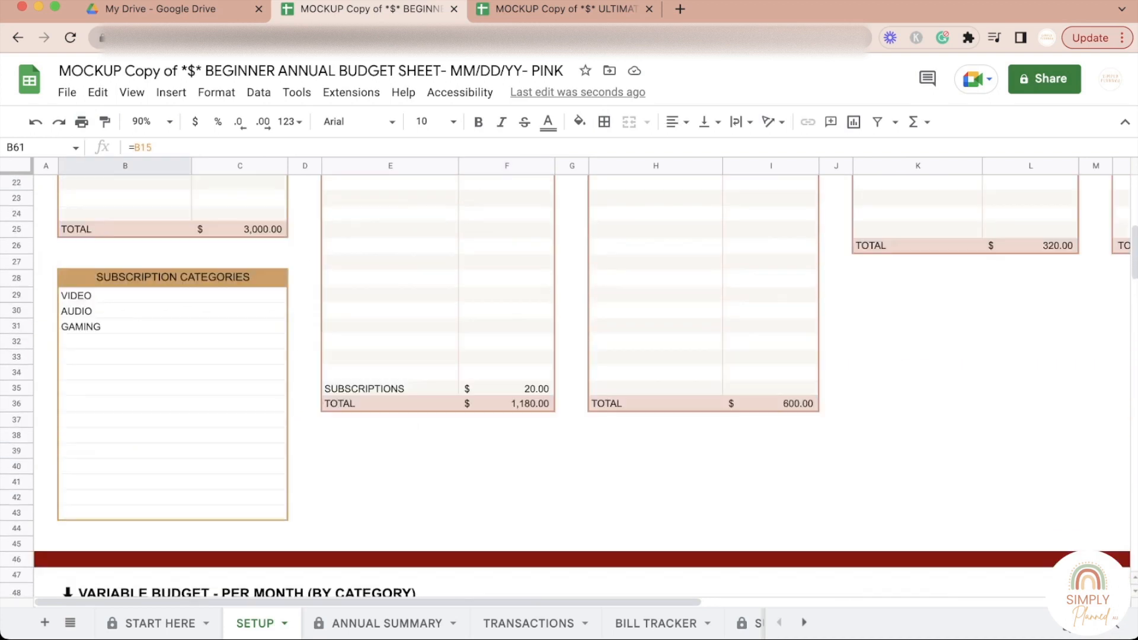
click(125, 283)
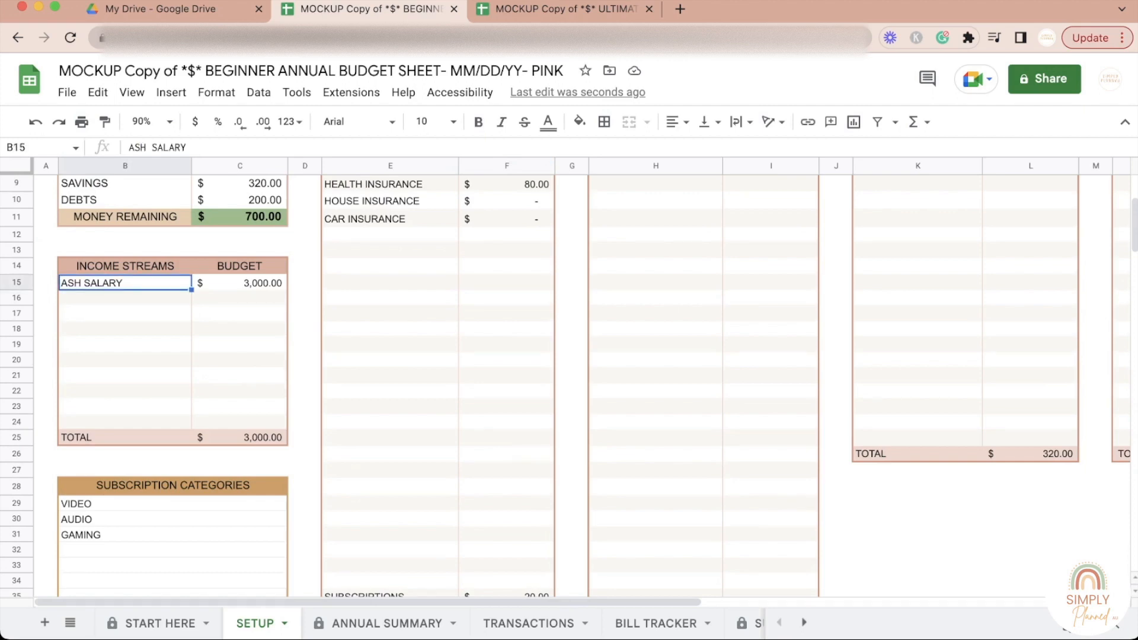
scroll(570, 385, up, 2)
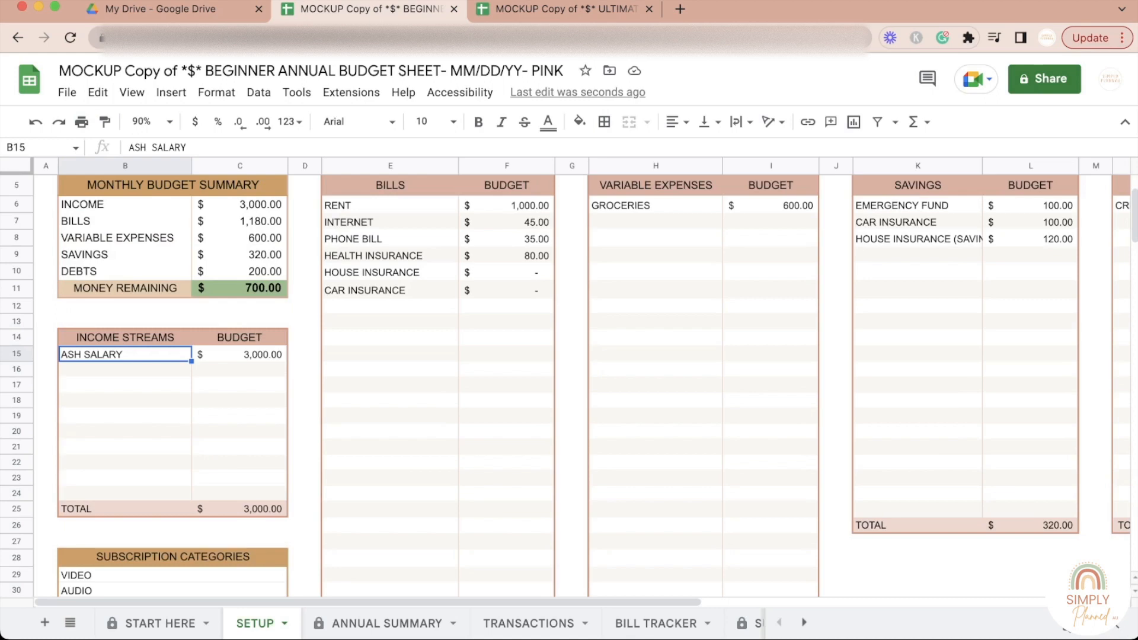
click(126, 370)
click(125, 354)
click(126, 369)
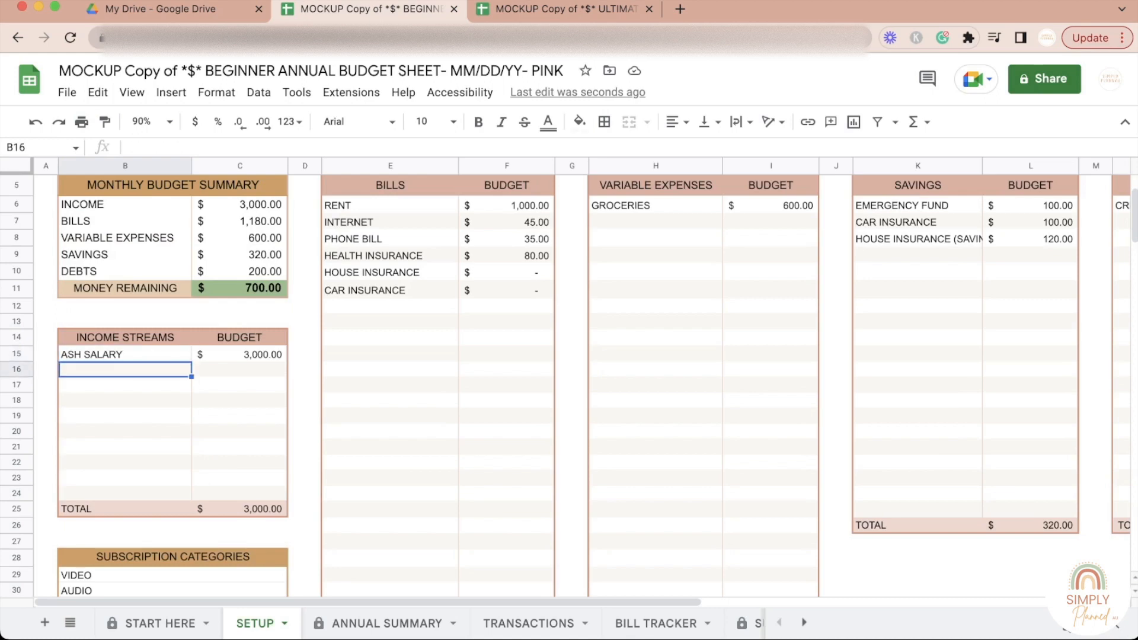
click(126, 354)
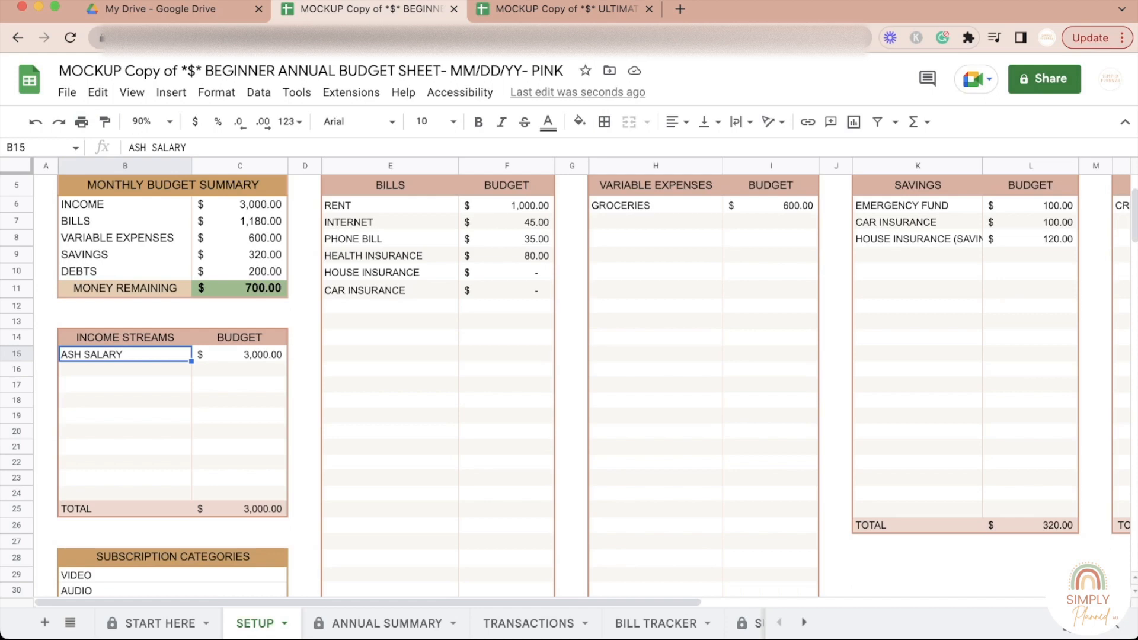
key(Return)
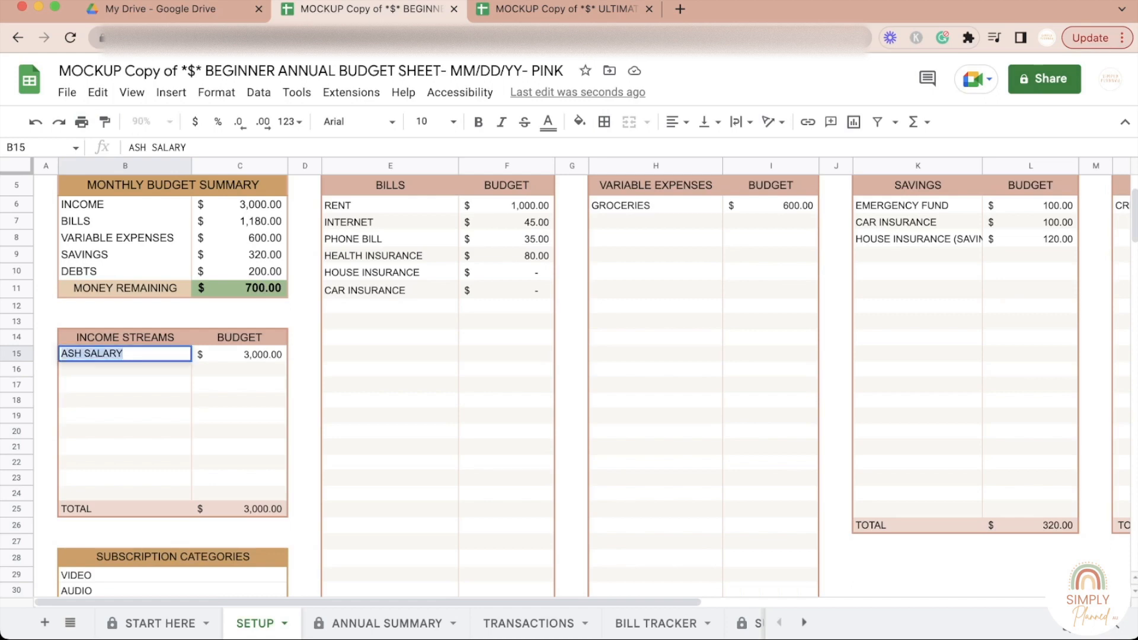
click(125, 354)
key(Escape)
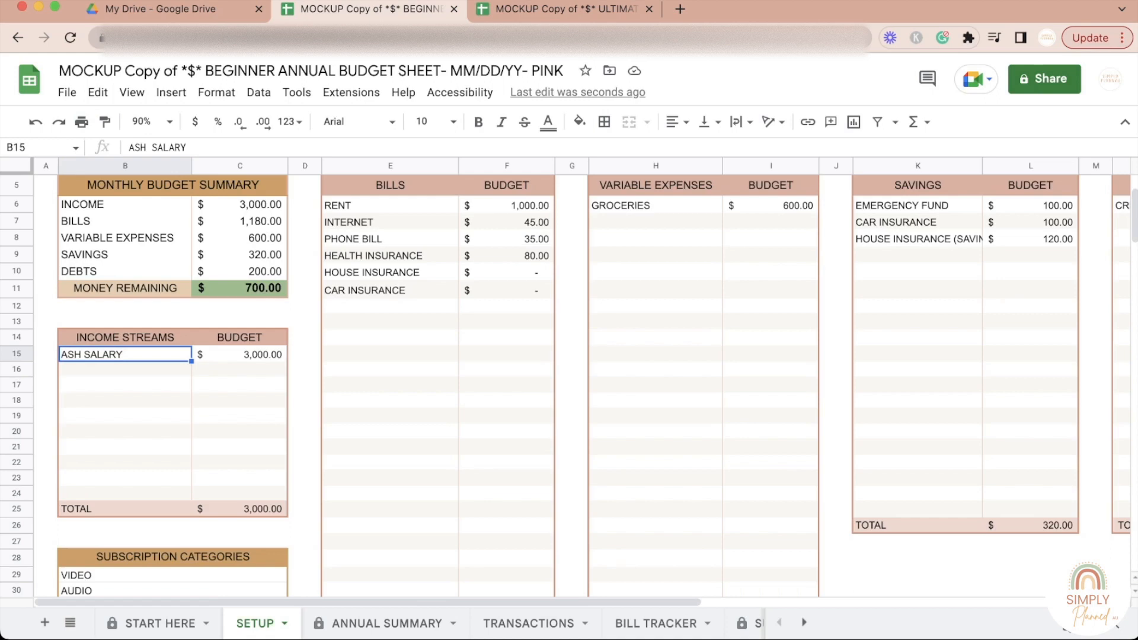
Step: Rename the salary income stream with the earner's first name plus "FN 1", and add a matching "FN 2" stream below it
key(Return)
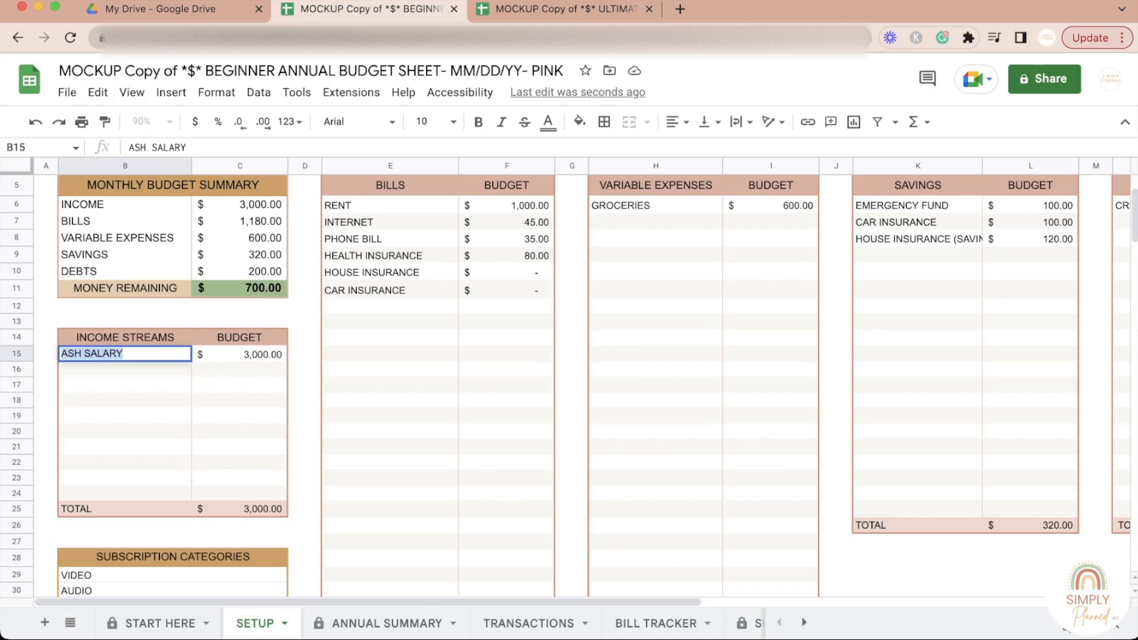
text(ASH)
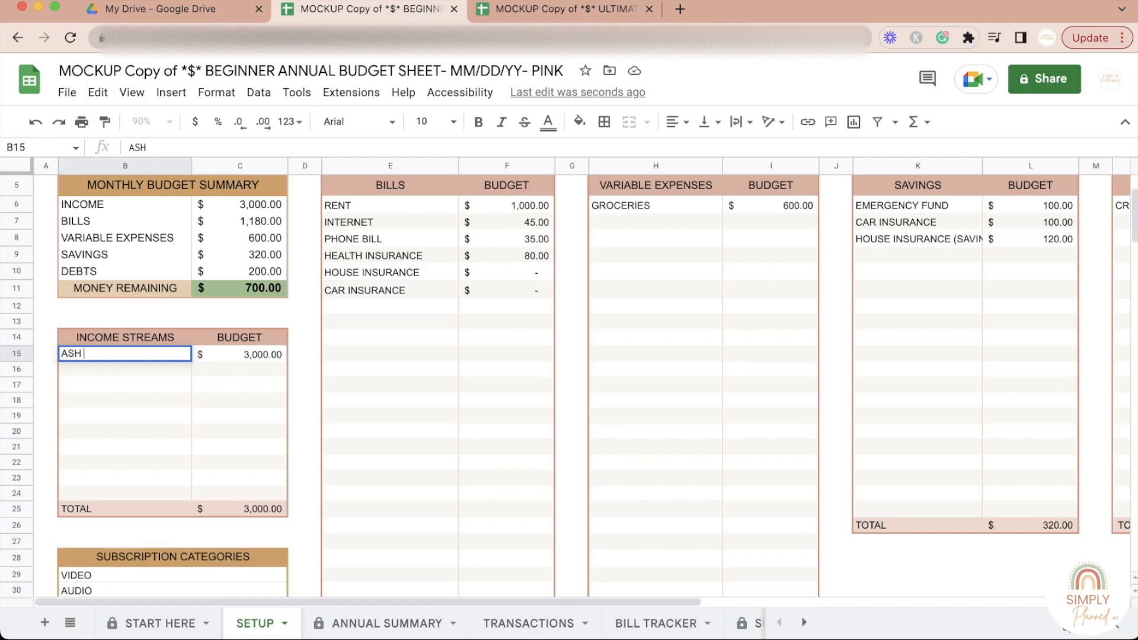
text( FN 1)
key(Return)
text(ASH FN 2)
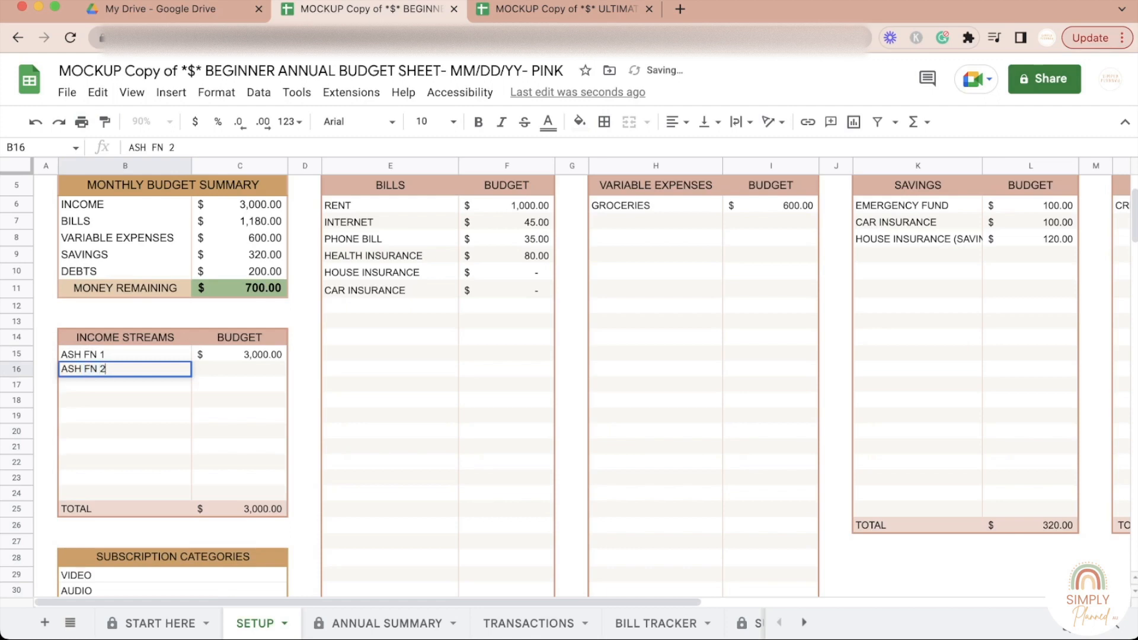
key(Down)
key(Down)
key(Up)
key(Up)
key(Down)
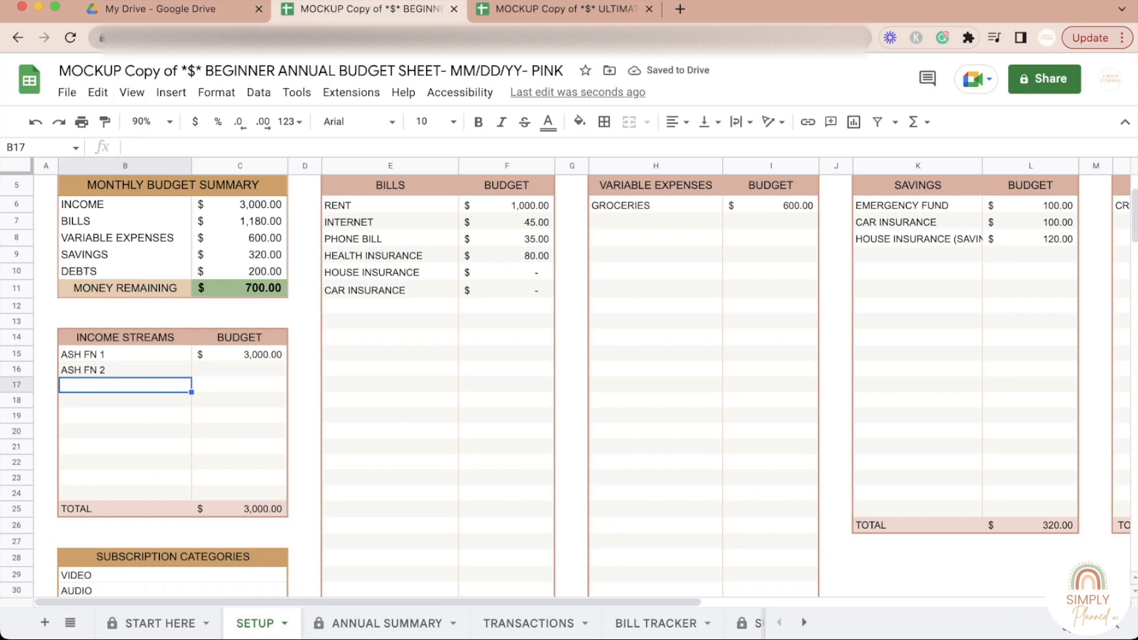
Step: Set the FN 1 income stream's budget to 1,100 and the FN 2 stream's budget to 1,900
click(239, 354)
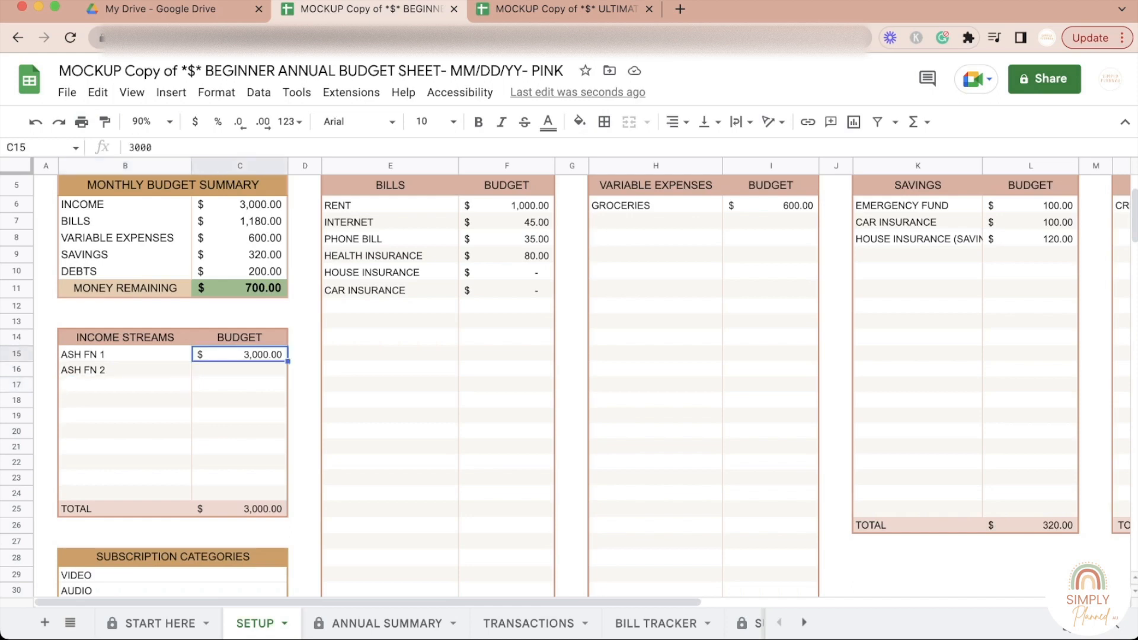
click(125, 355)
click(239, 355)
text(1,100)
key(Return)
text(1,900)
click(240, 416)
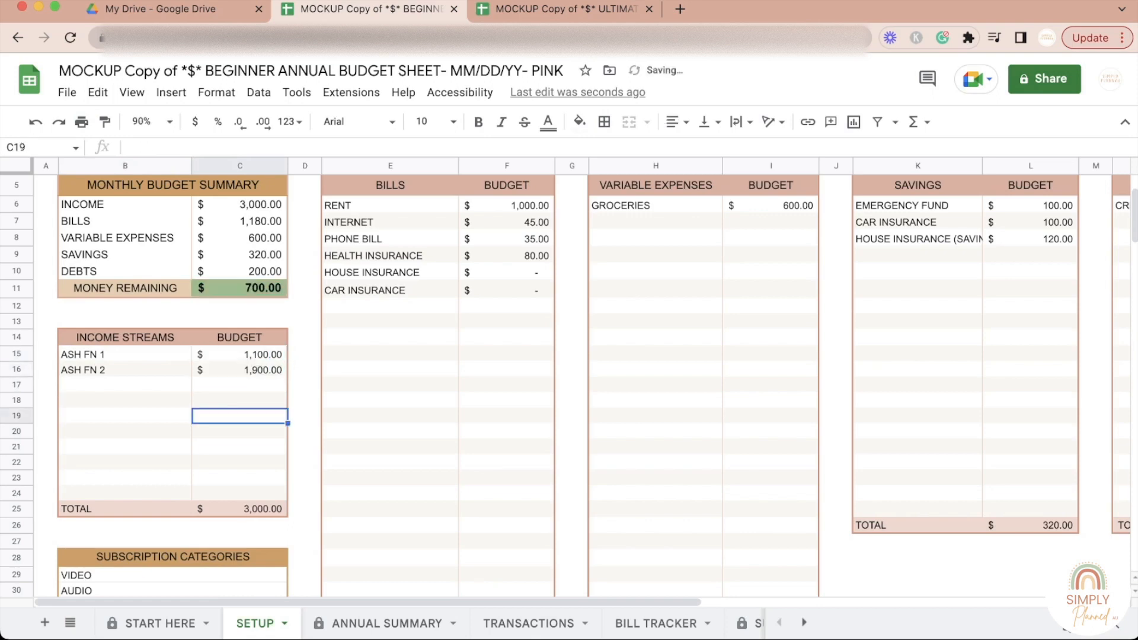
Step: Set the FN 2 income stream's budget to 2100
click(239, 370)
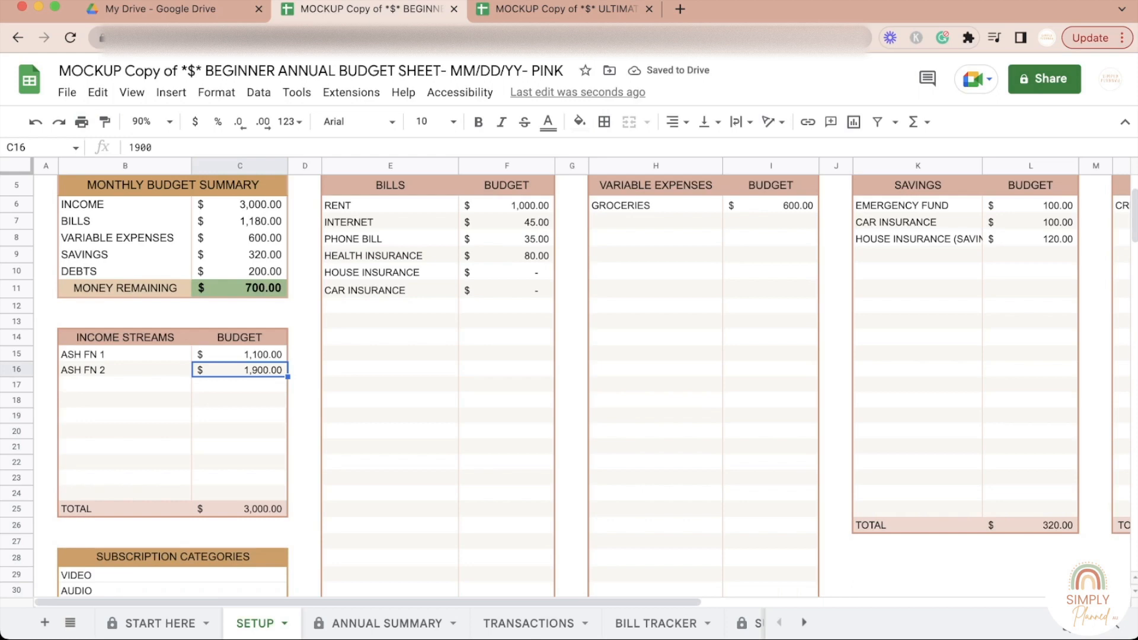
text(2100)
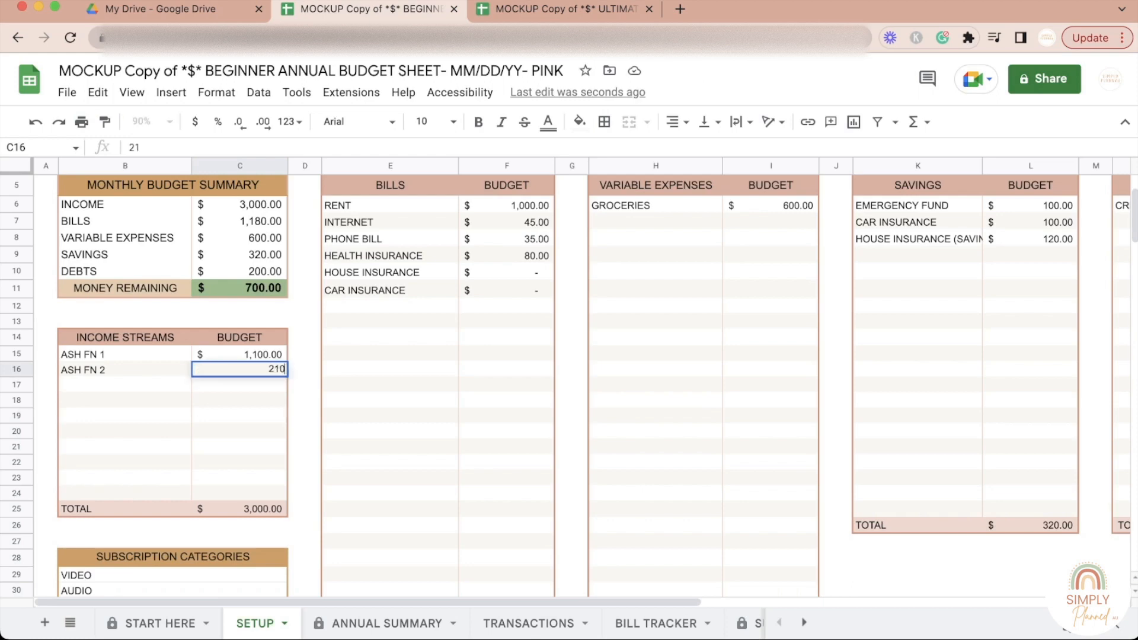
click(240, 416)
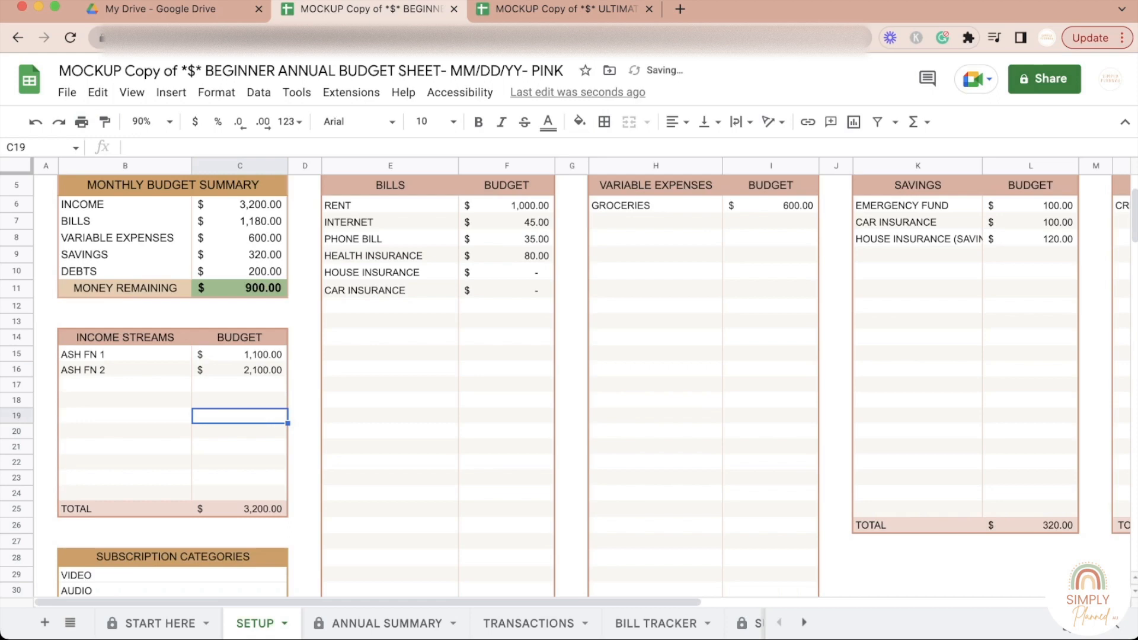
Step: Compare the names and budget amounts of the two fortnightly income streams in the Income Streams table
click(125, 370)
click(126, 385)
click(125, 355)
click(125, 370)
click(240, 354)
click(240, 370)
click(125, 370)
click(125, 354)
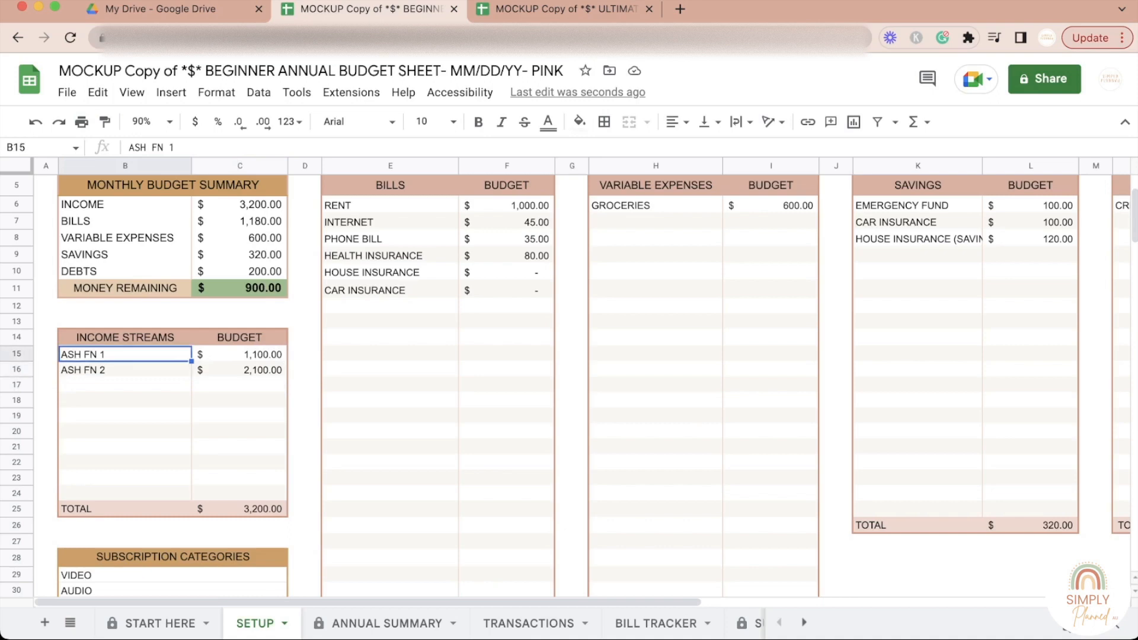
click(240, 354)
click(240, 370)
click(240, 355)
click(240, 370)
click(239, 354)
click(239, 370)
click(240, 385)
click(239, 370)
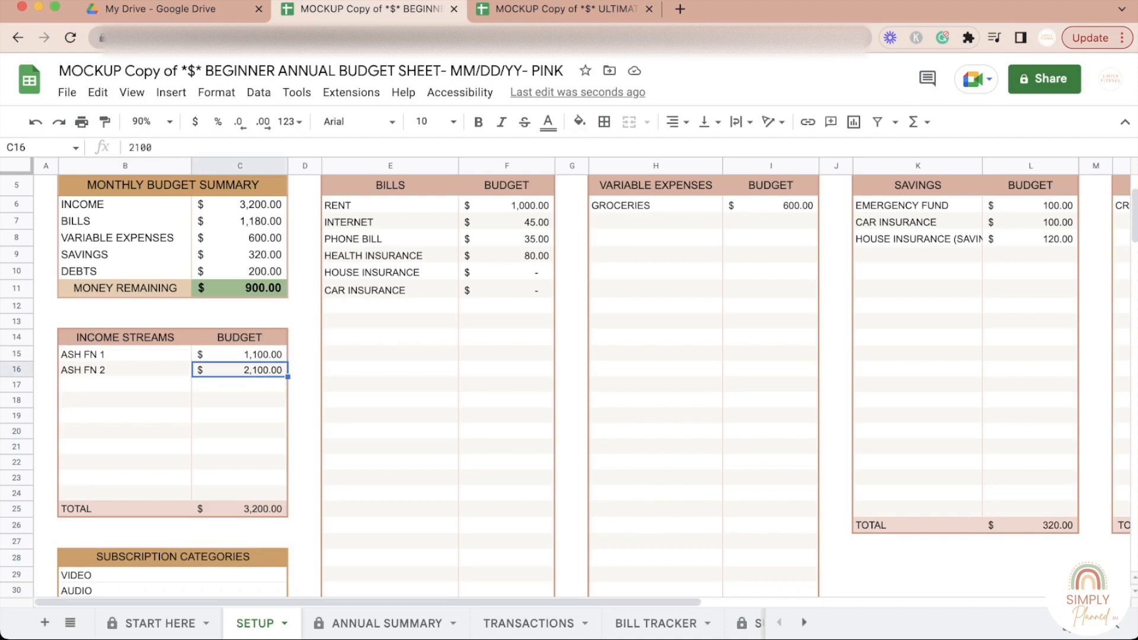
click(240, 355)
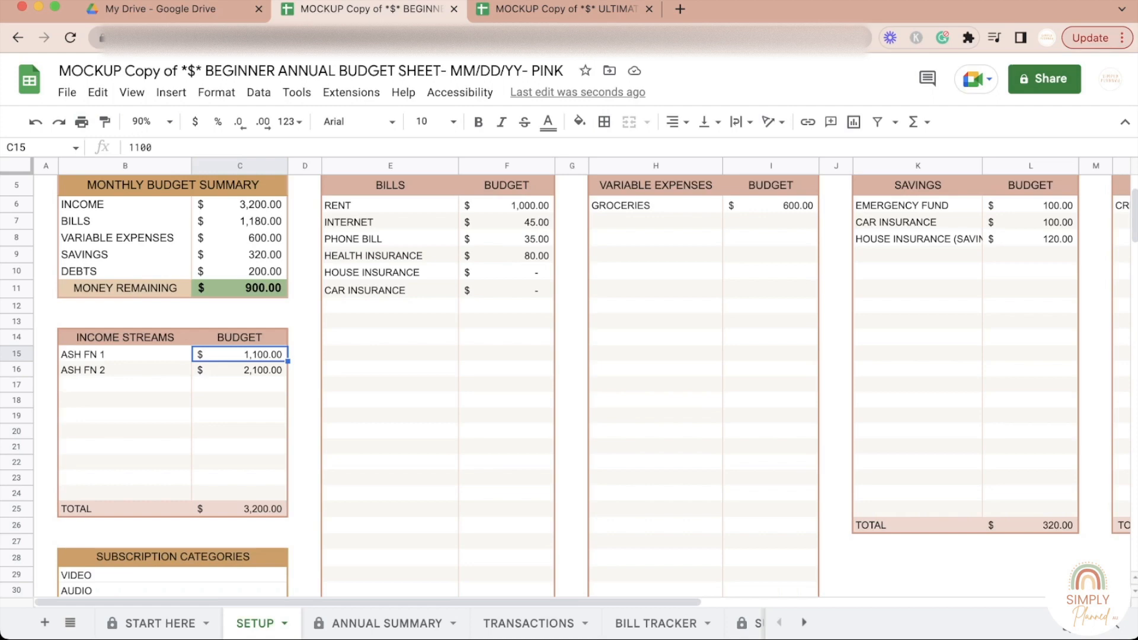
Step: Set the budgets of both the FN 1 and FN 2 income streams to 1500
click(240, 447)
click(240, 355)
text(1500)
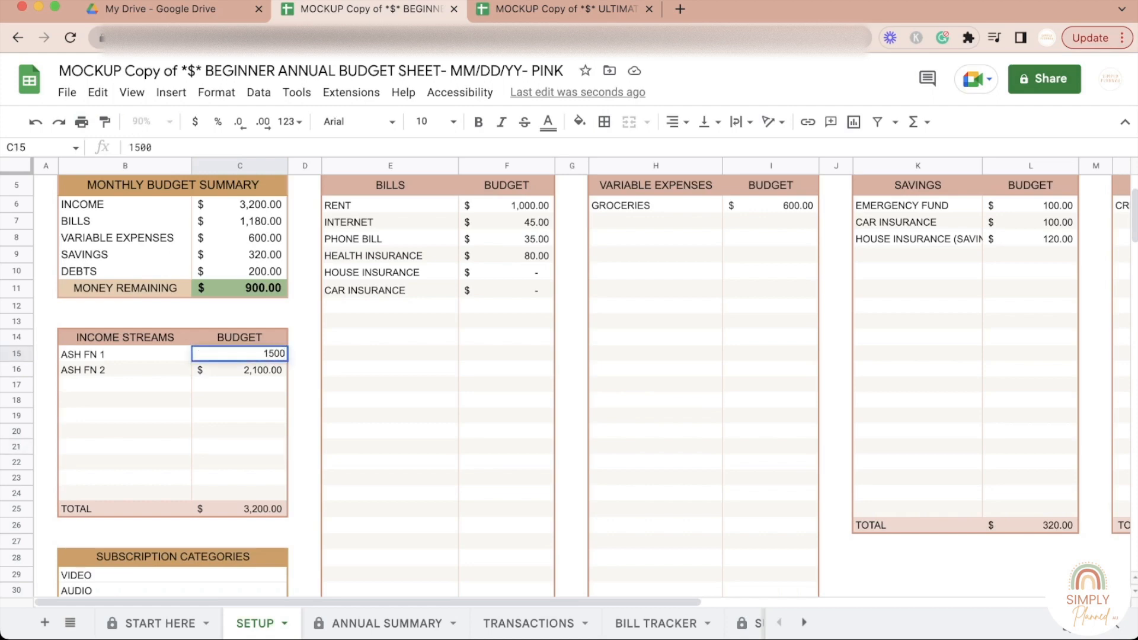
key(Return)
text(1,500)
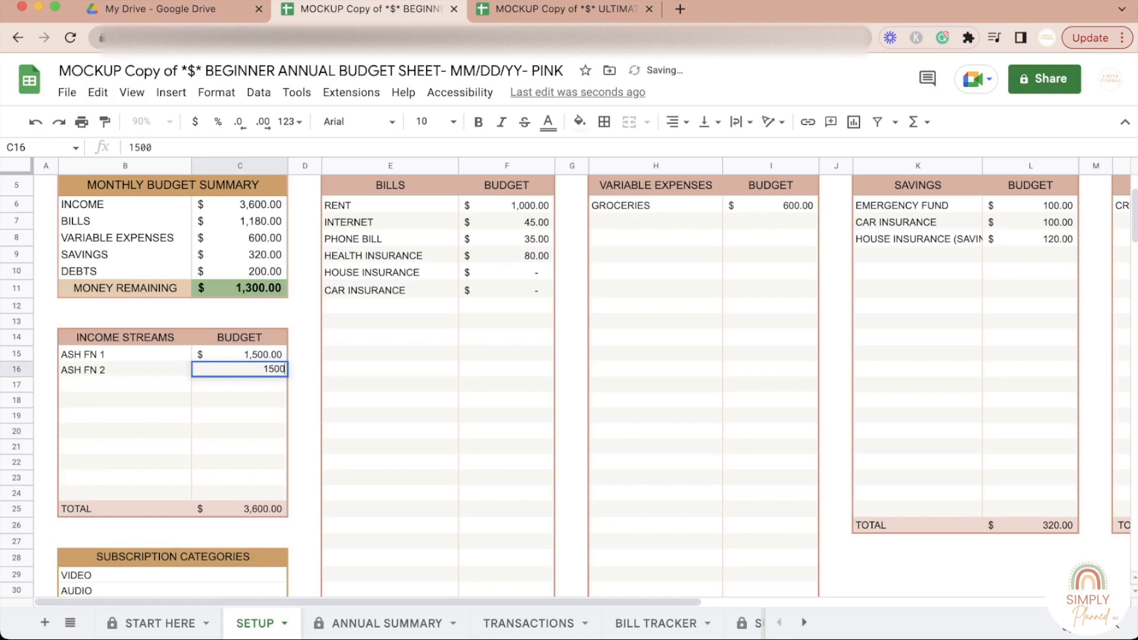
key(Return)
Step: Enter October, 2022 income of 1200 for FN 1 and 1900 for FN 2 in the variable budget's Income Source table
scroll(569, 385, down, 14)
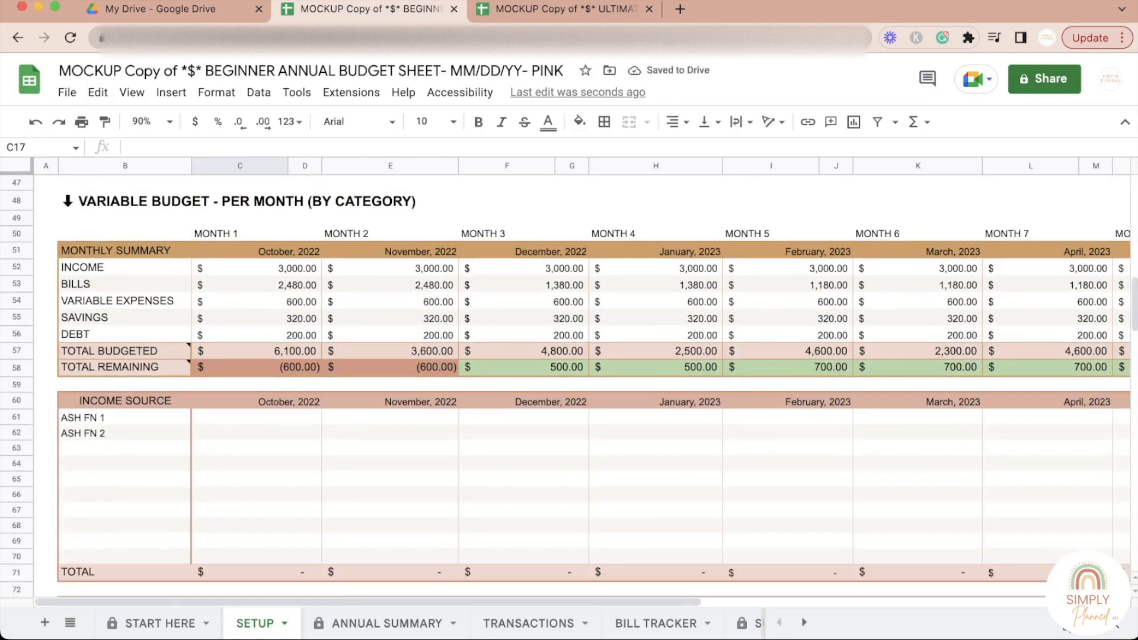
click(257, 433)
click(257, 418)
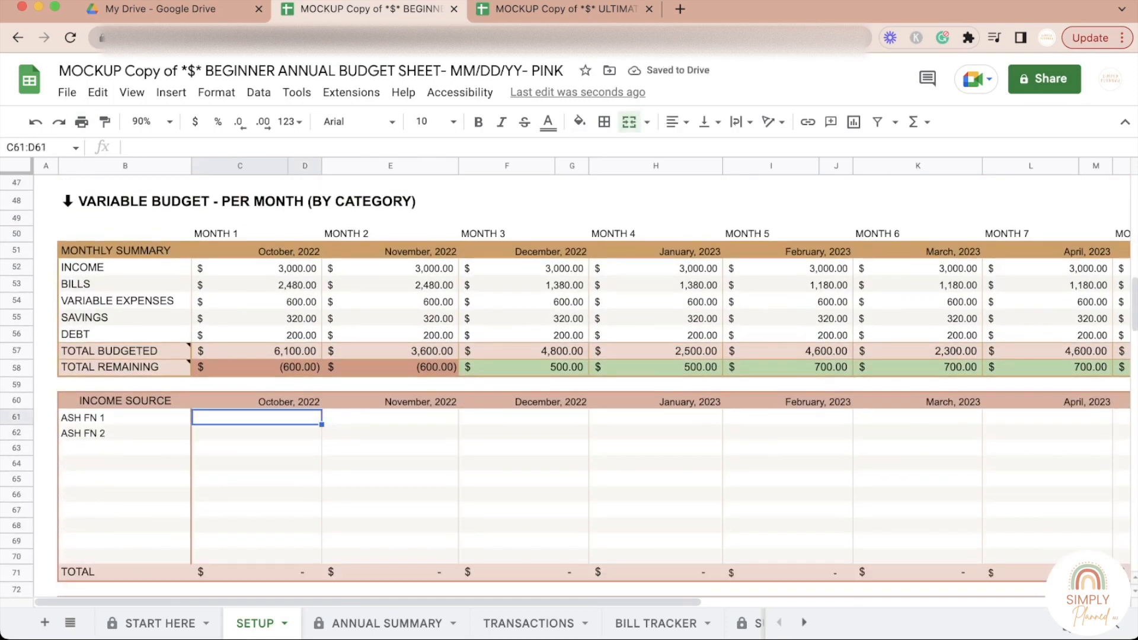
click(257, 433)
click(256, 418)
text(1200)
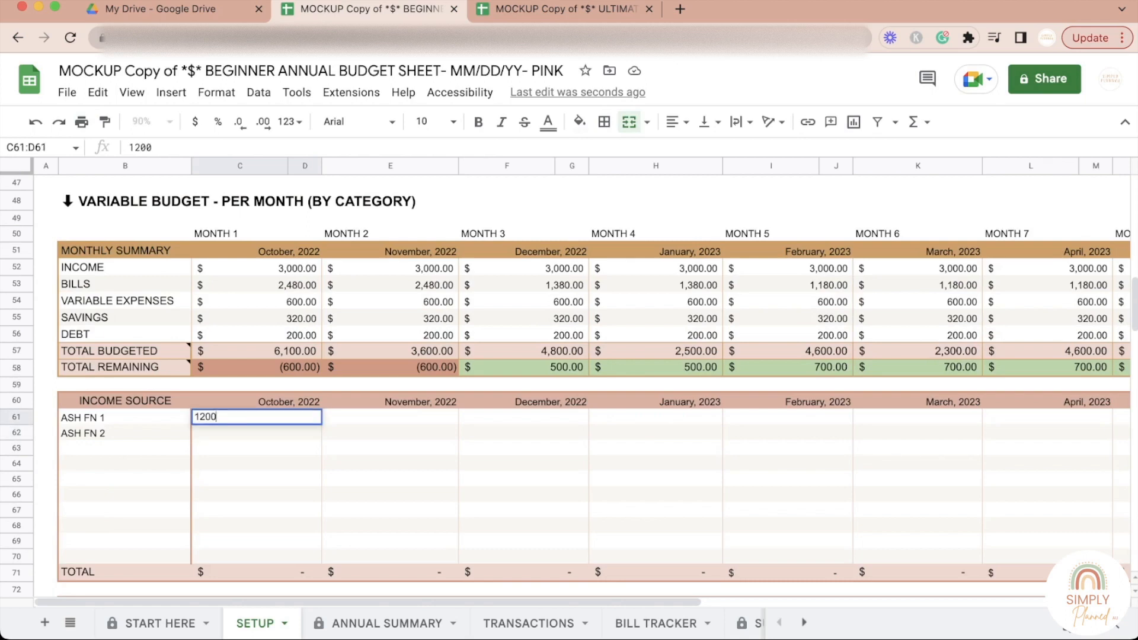
key(Return)
text(1900)
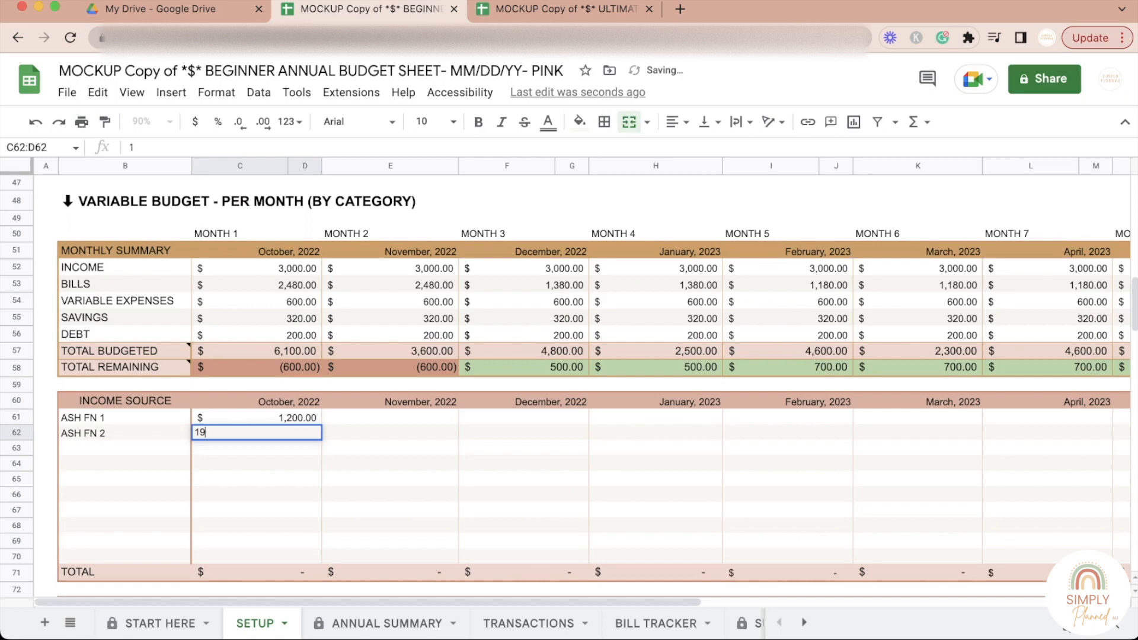
click(391, 495)
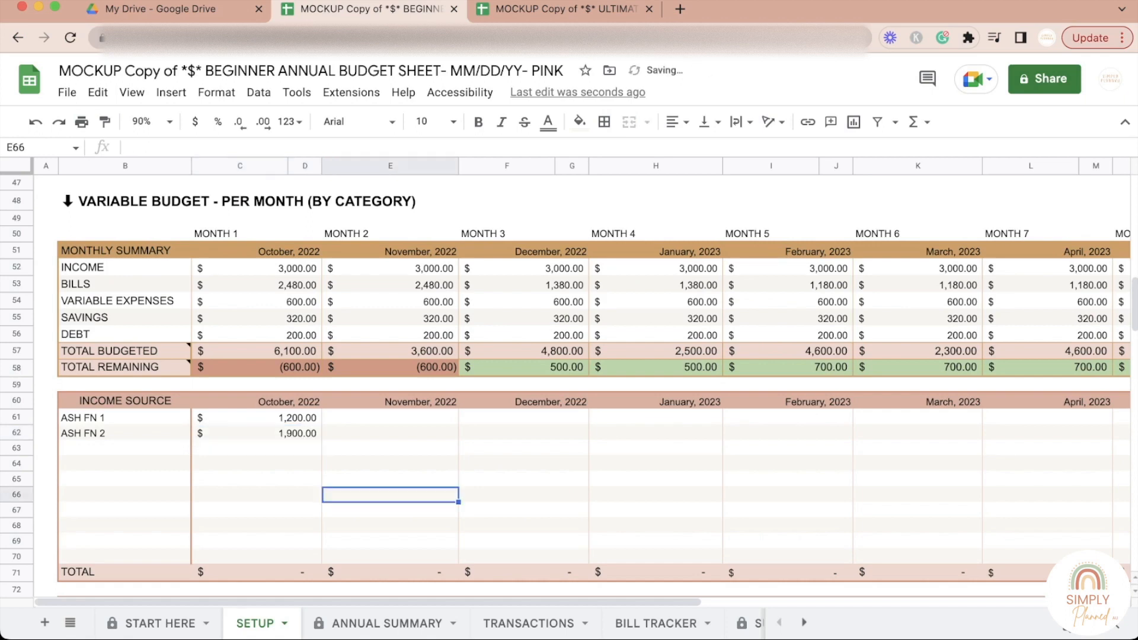
Step: Enter November, 2022 income of 1400 for FN 1 and 2000 for FN 2 in the per-month Income Source table
click(390, 418)
text(1400)
key(Return)
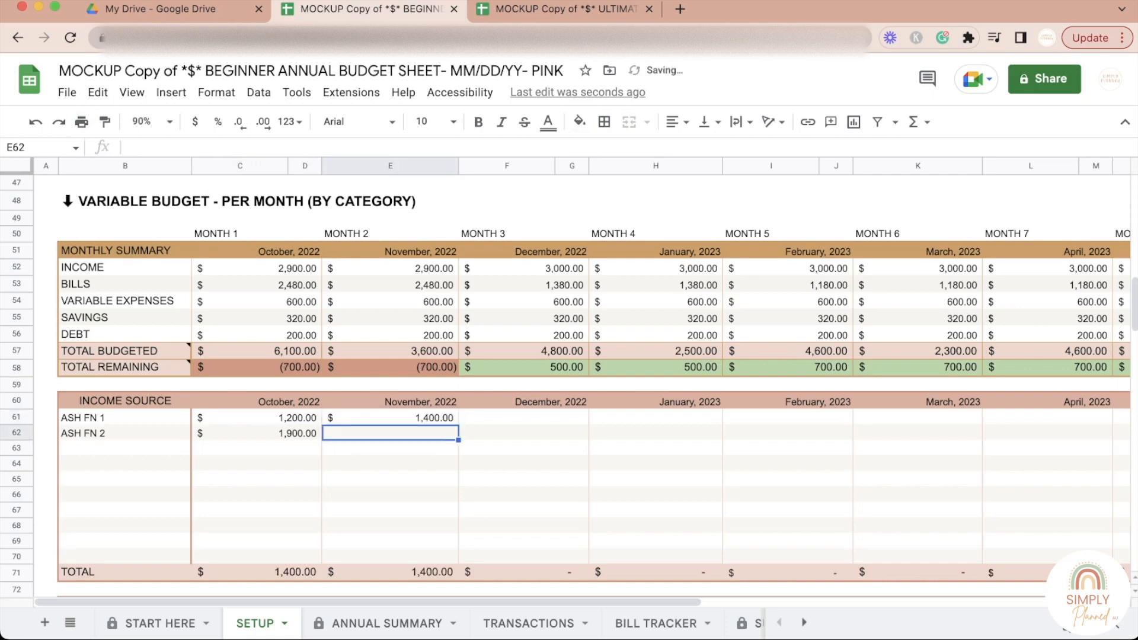
text(200)
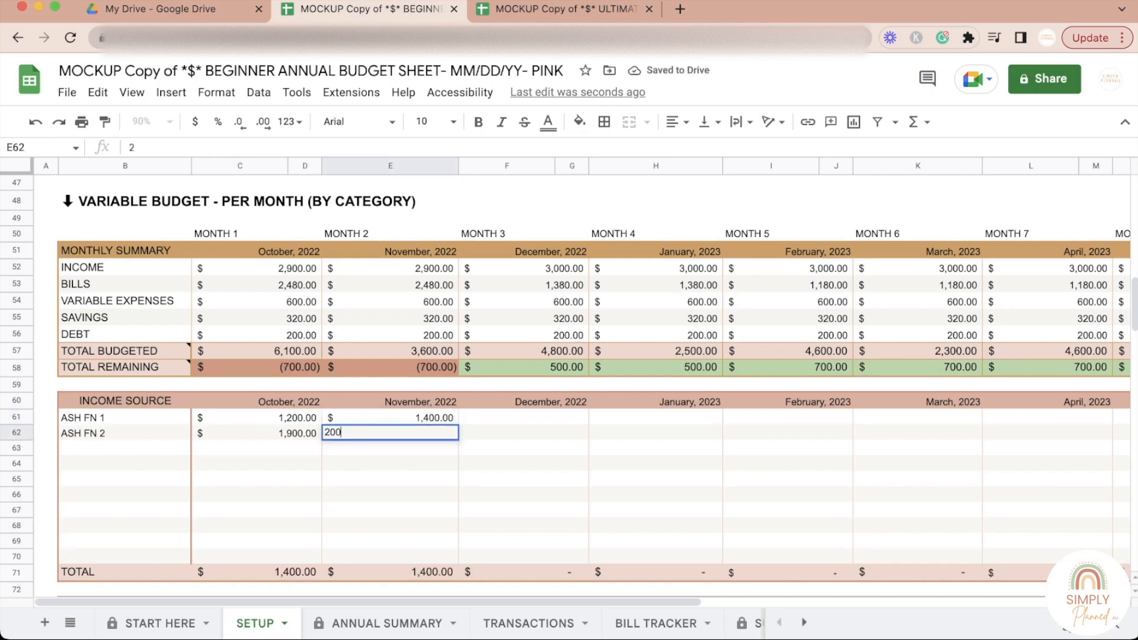
click(390, 511)
double_click(390, 434)
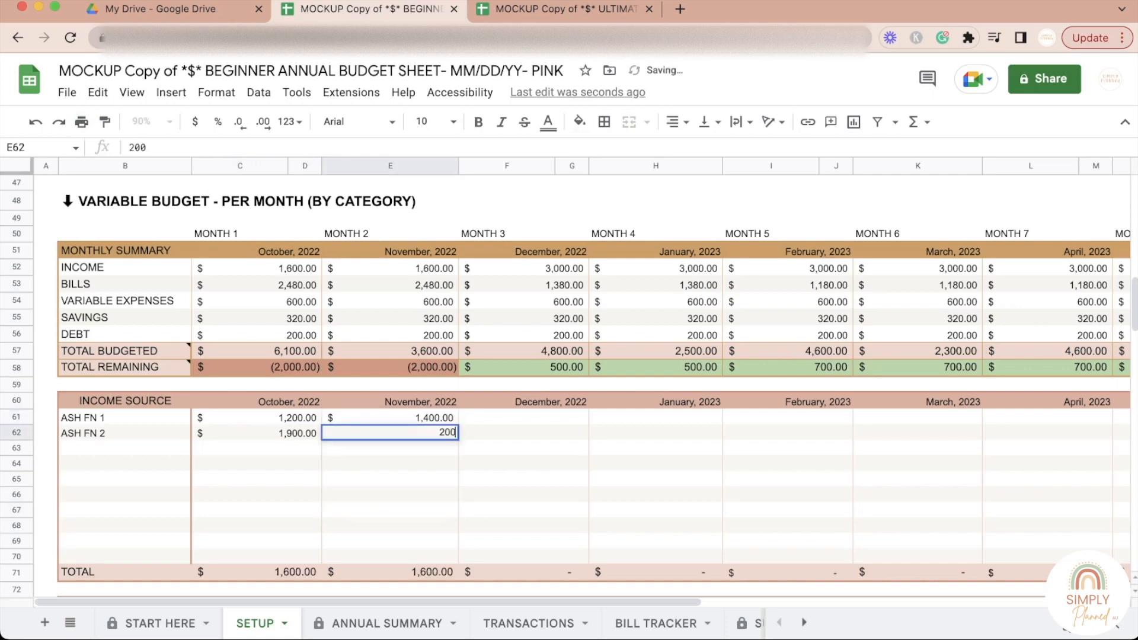
text(0)
click(390, 495)
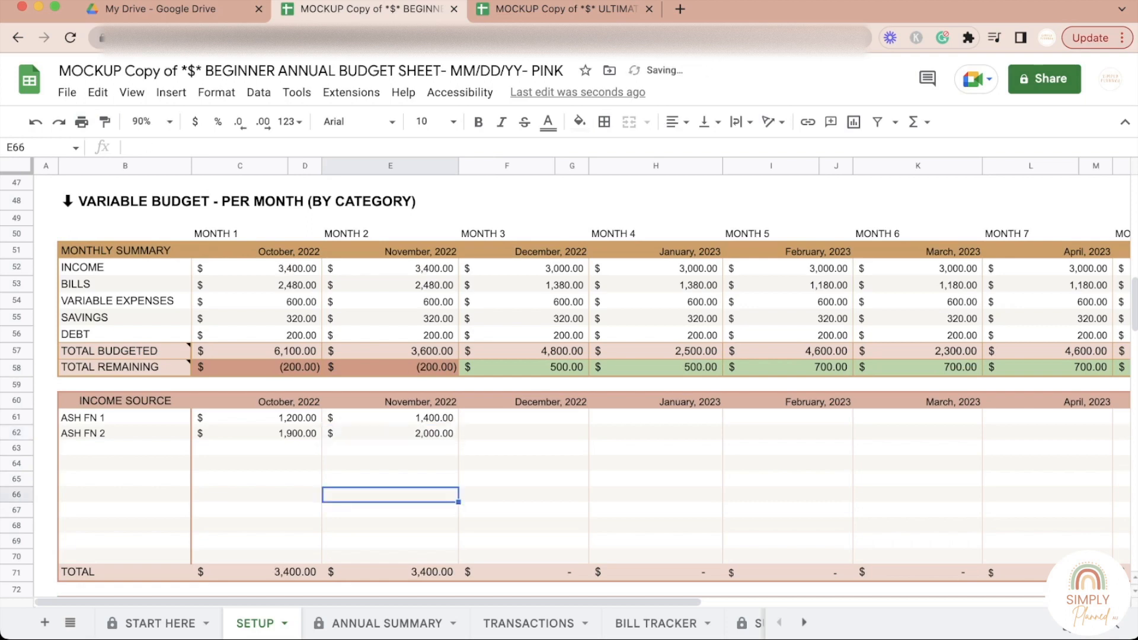
Step: Try to enter a third source name over the linked cell B63 in the per-month Income Source table, and undo the edit
click(125, 449)
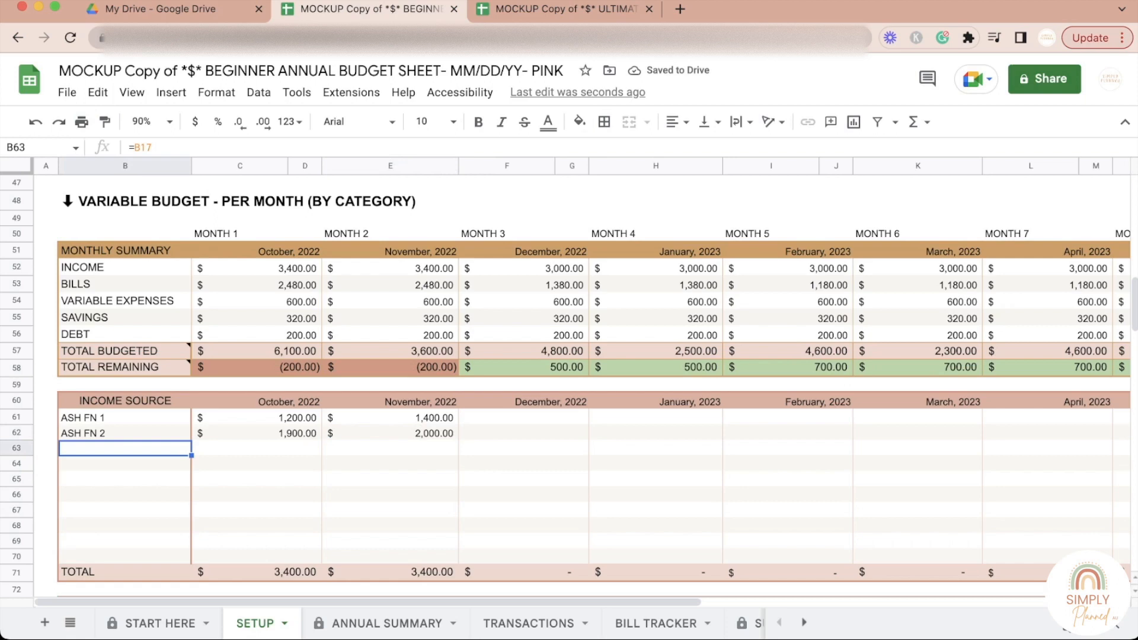
click(125, 464)
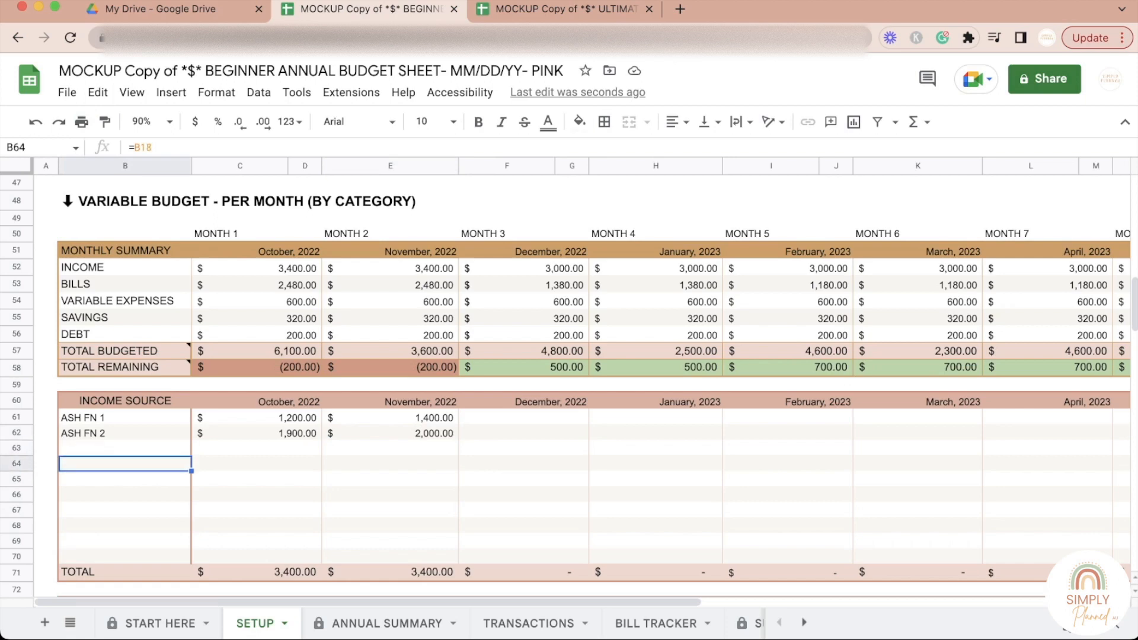
click(125, 449)
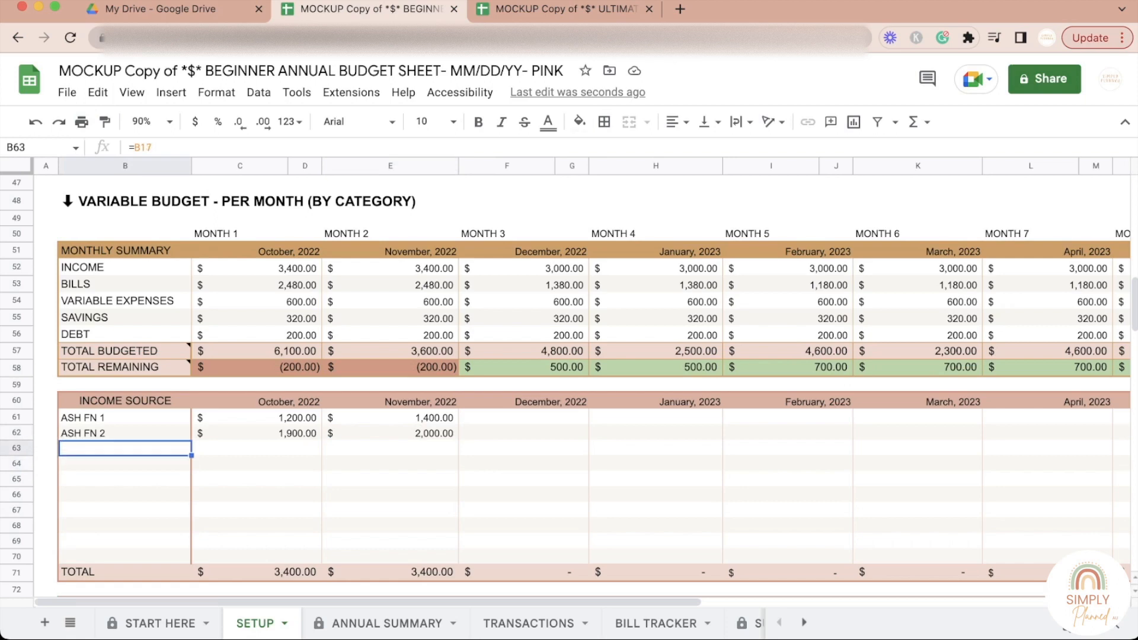
click(125, 464)
click(125, 449)
text(FR)
key(BackSpace)
key(BackSpace)
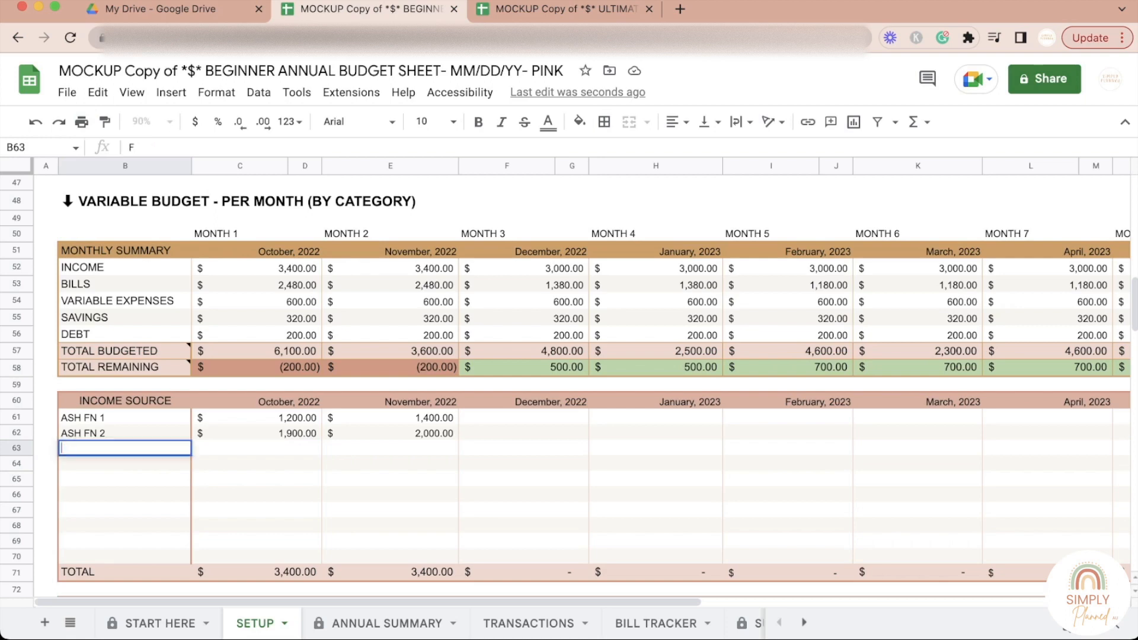
click(257, 526)
click(125, 449)
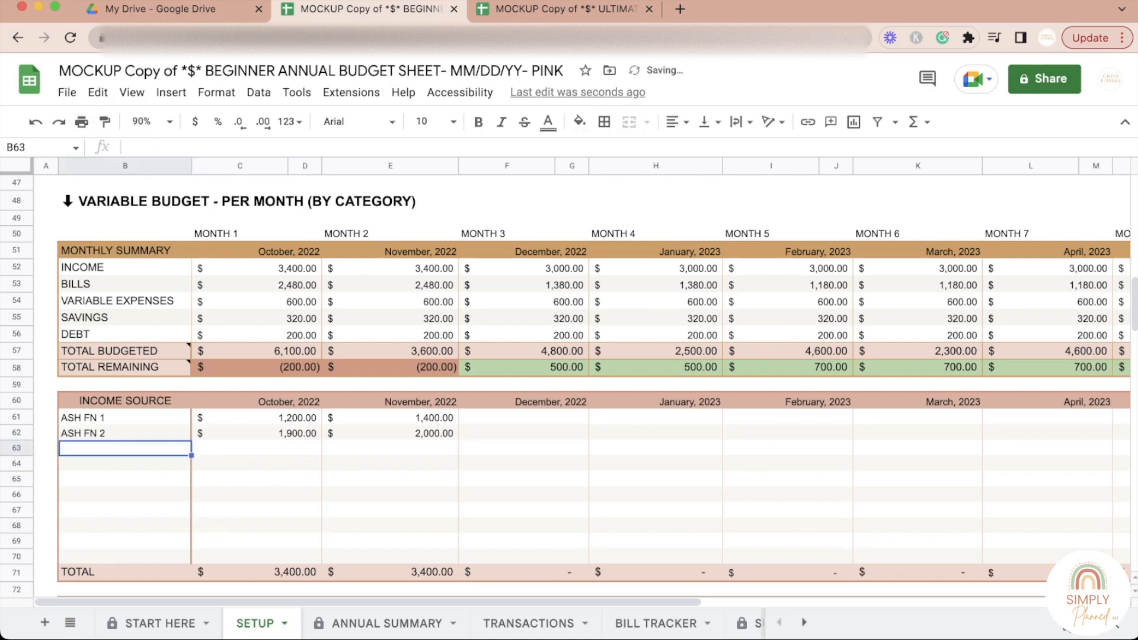
click(36, 122)
Step: Enter 1000 for December, 2022 in the unnamed third row of the per-month Income Source table
click(524, 448)
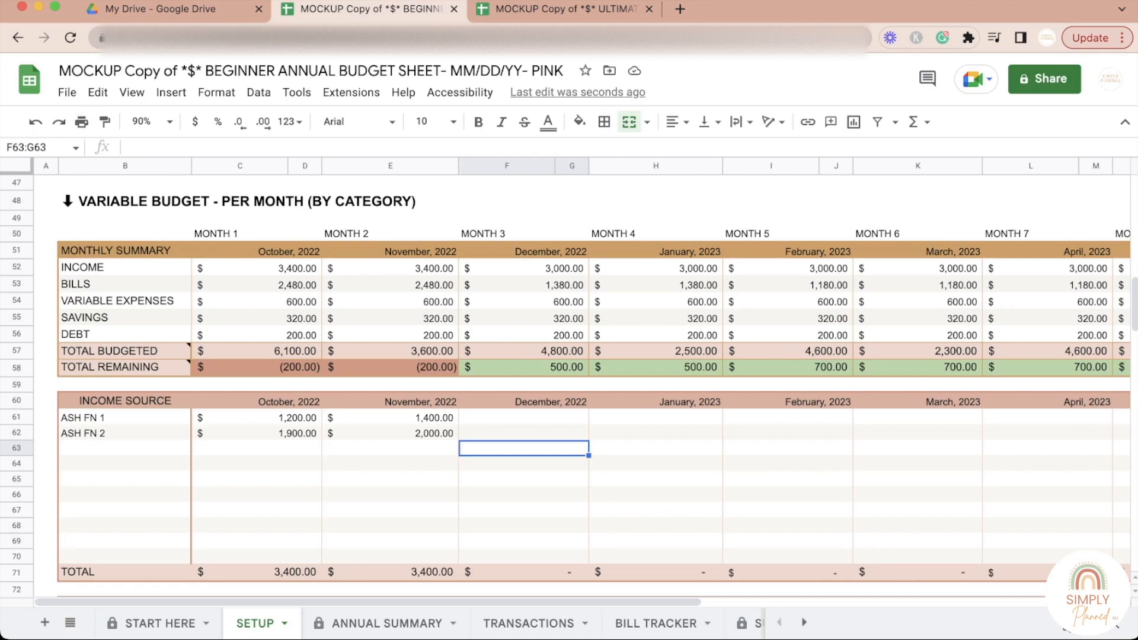
text(1000)
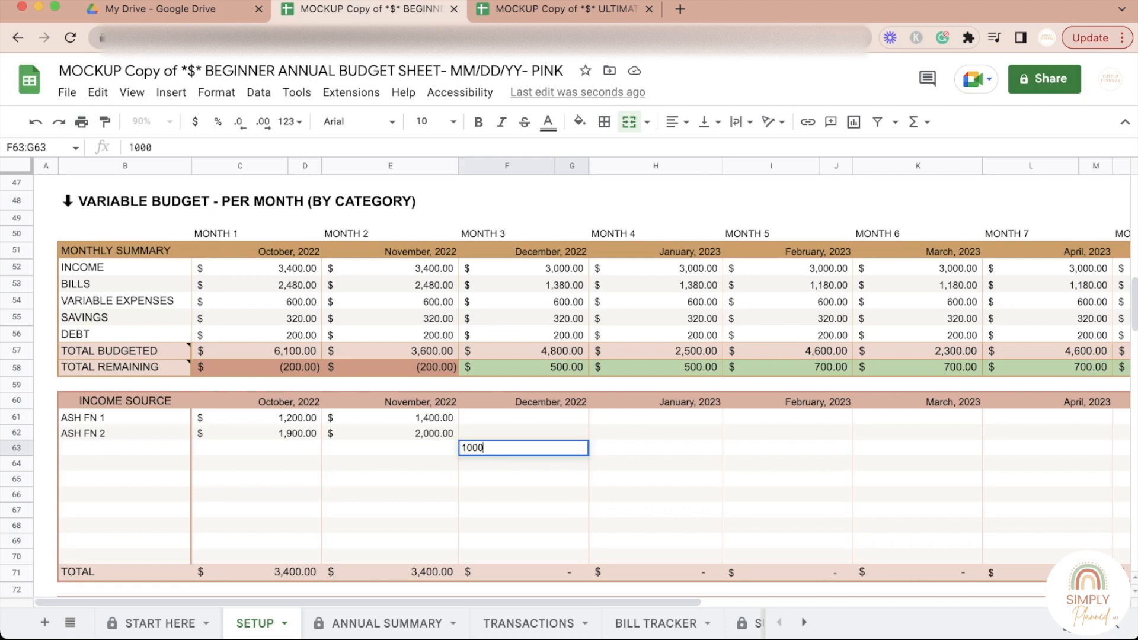
click(523, 510)
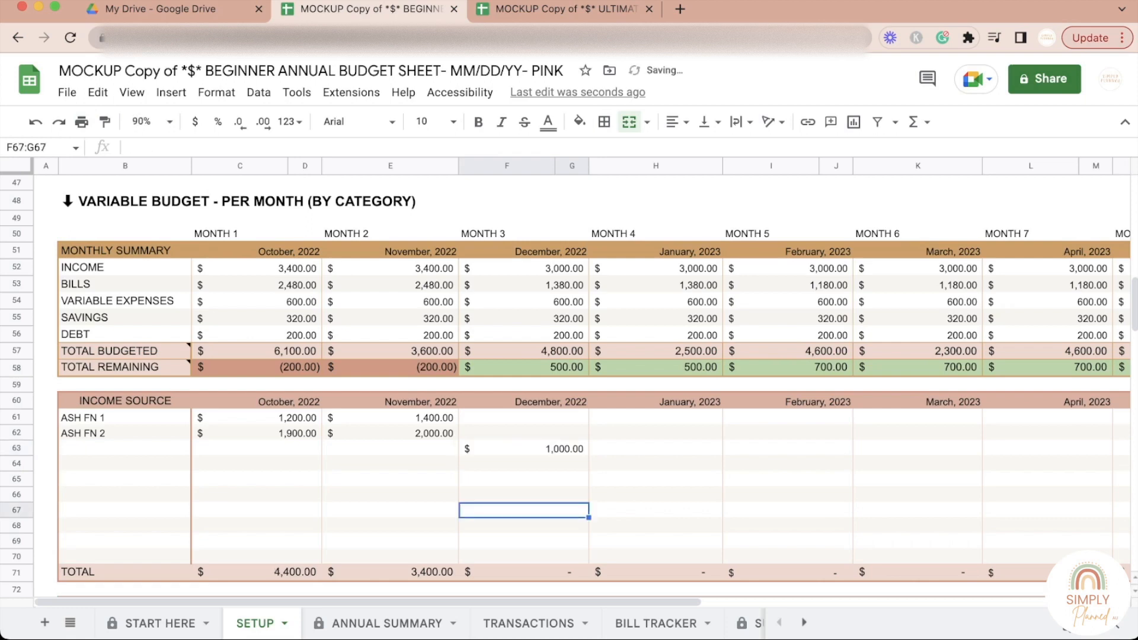
Step: Check the December, 2022 income entry against the Monthly Summary's Total Remaining for October through December, 2022
click(524, 449)
scroll(523, 448, down, 1)
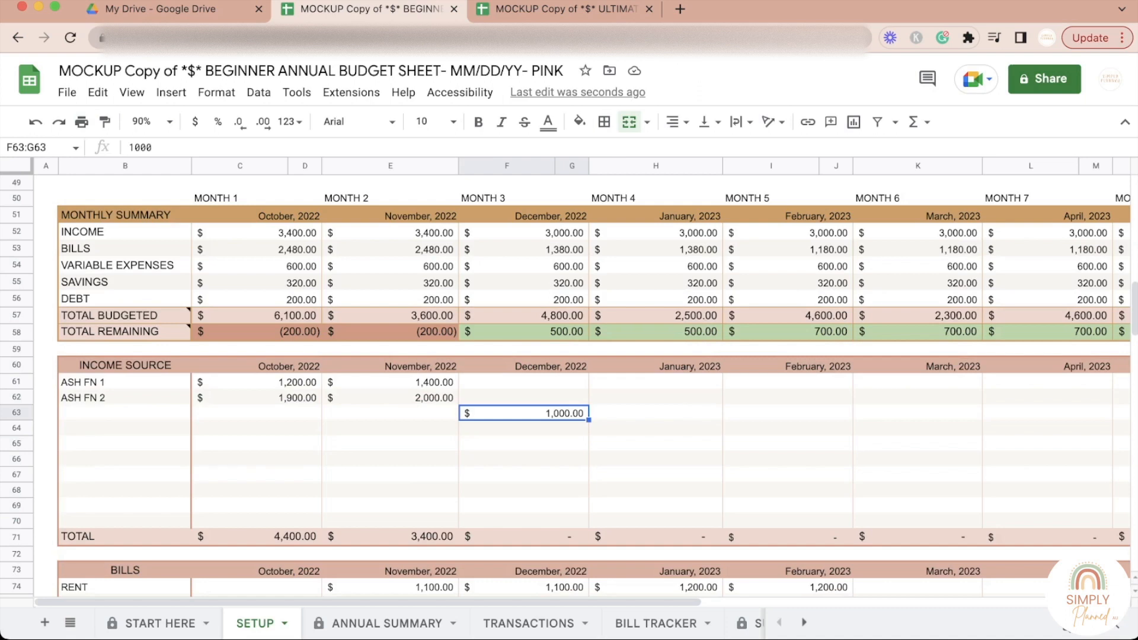
scroll(570, 386, up, 1)
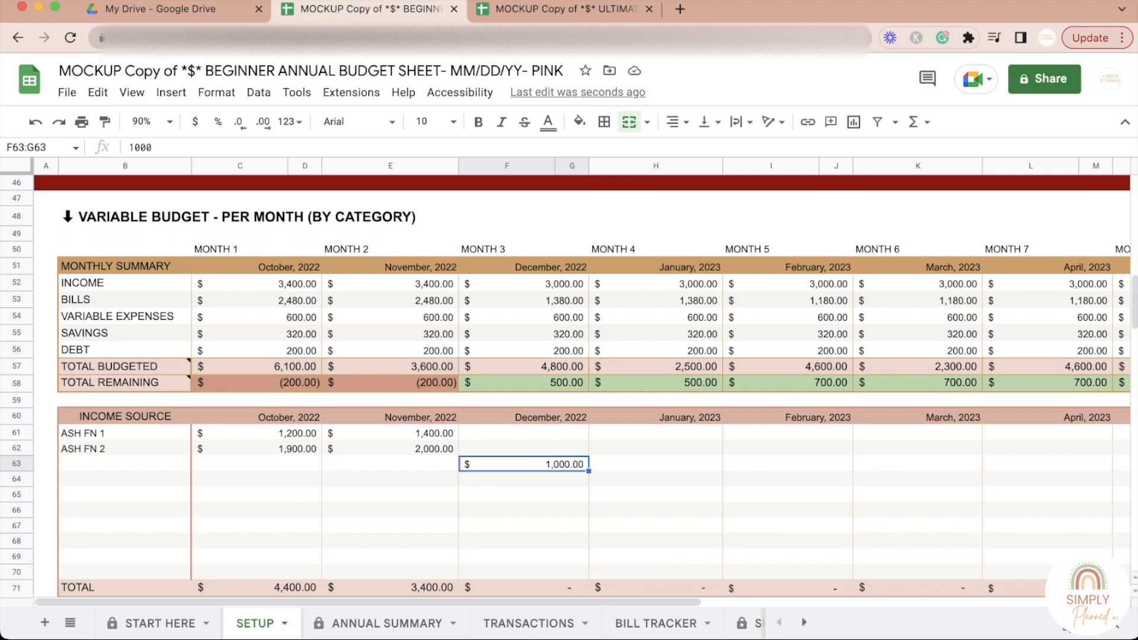
scroll(570, 386, down, 5)
click(256, 233)
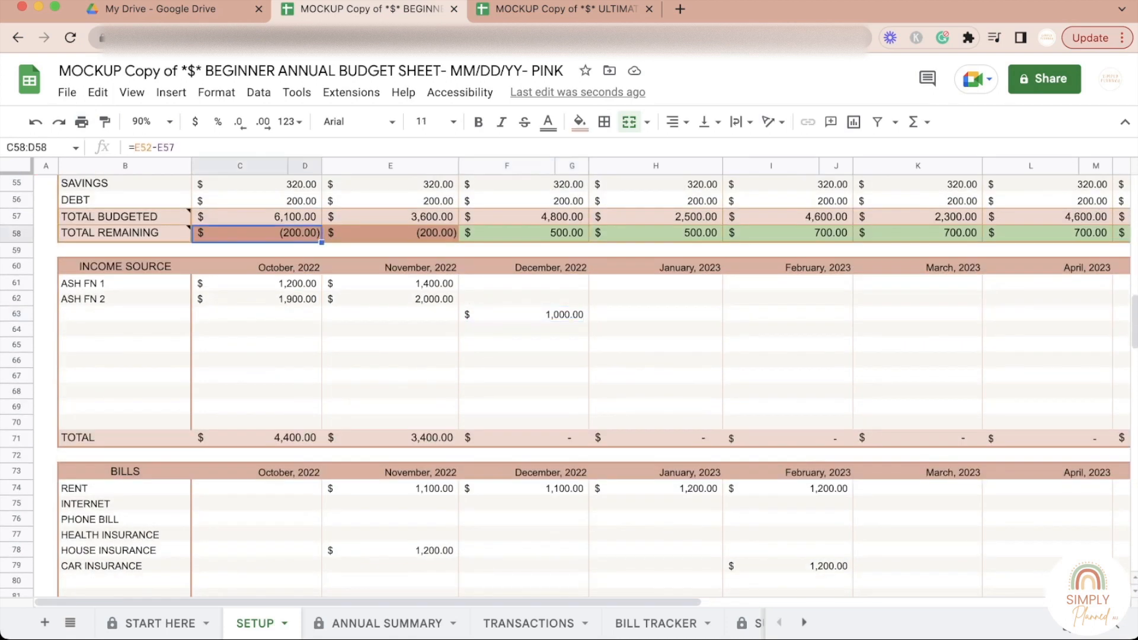
scroll(256, 233, up, 2)
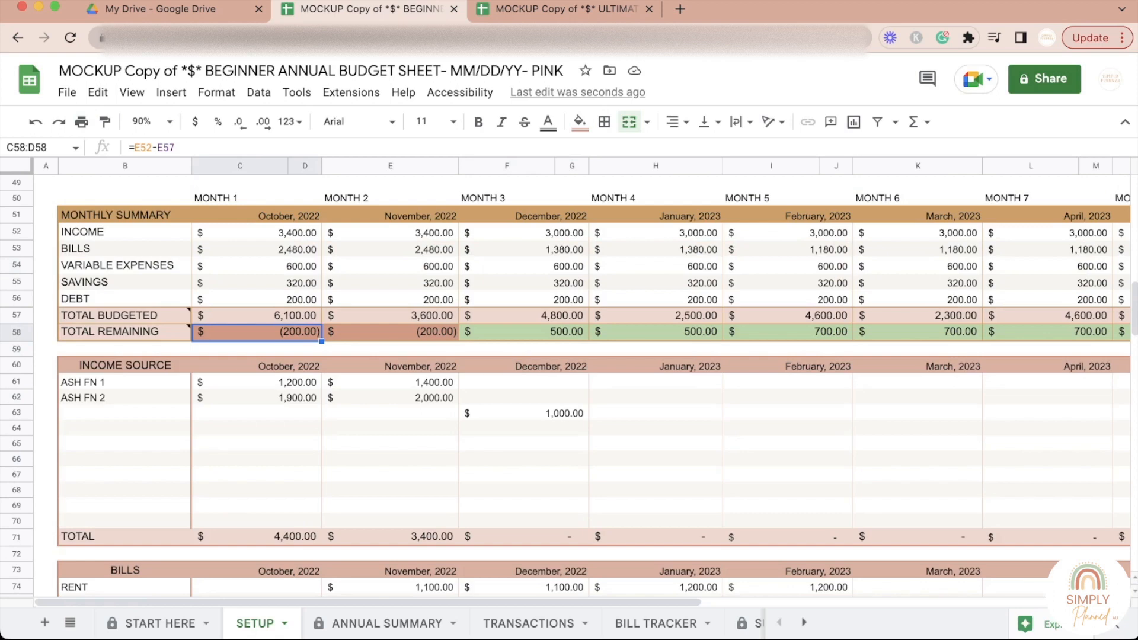
click(391, 332)
click(523, 332)
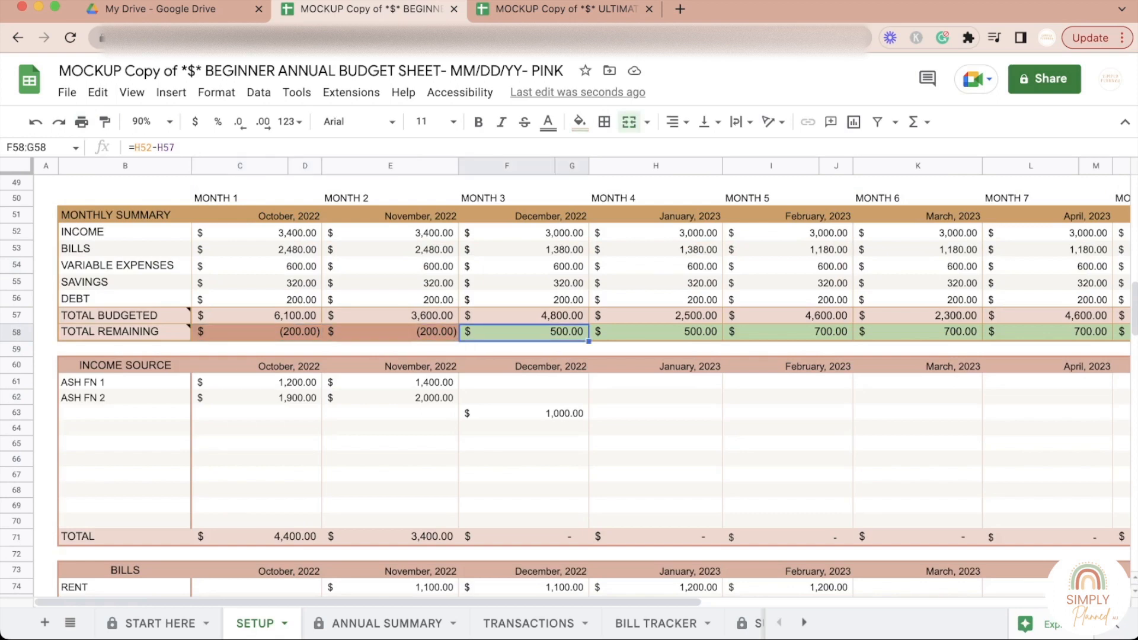
scroll(569, 385, right, 4)
scroll(569, 385, up, 1)
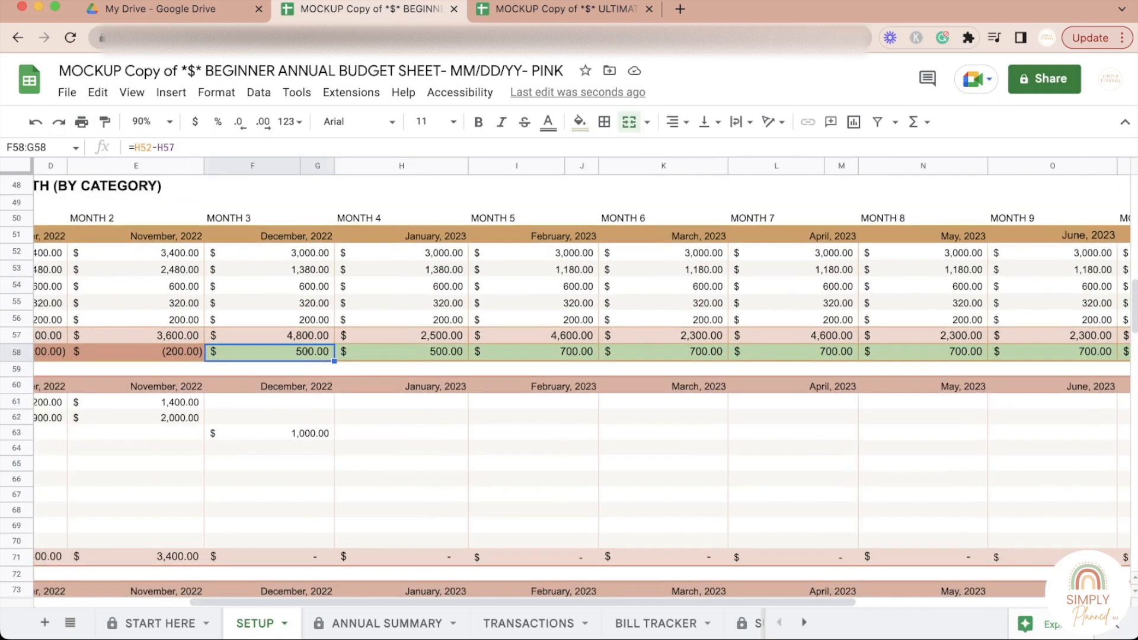
scroll(569, 386, left, 4)
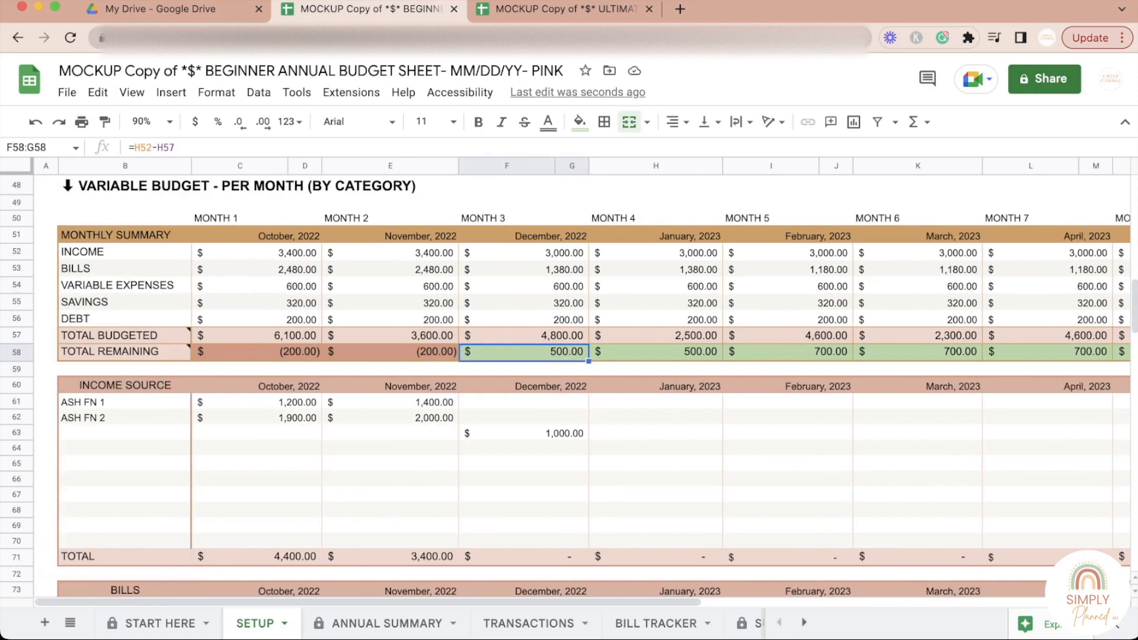
Step: Compare the Total Remaining amounts month by month from October, 2022 to March, 2023 in the Monthly Summary
click(256, 352)
click(391, 352)
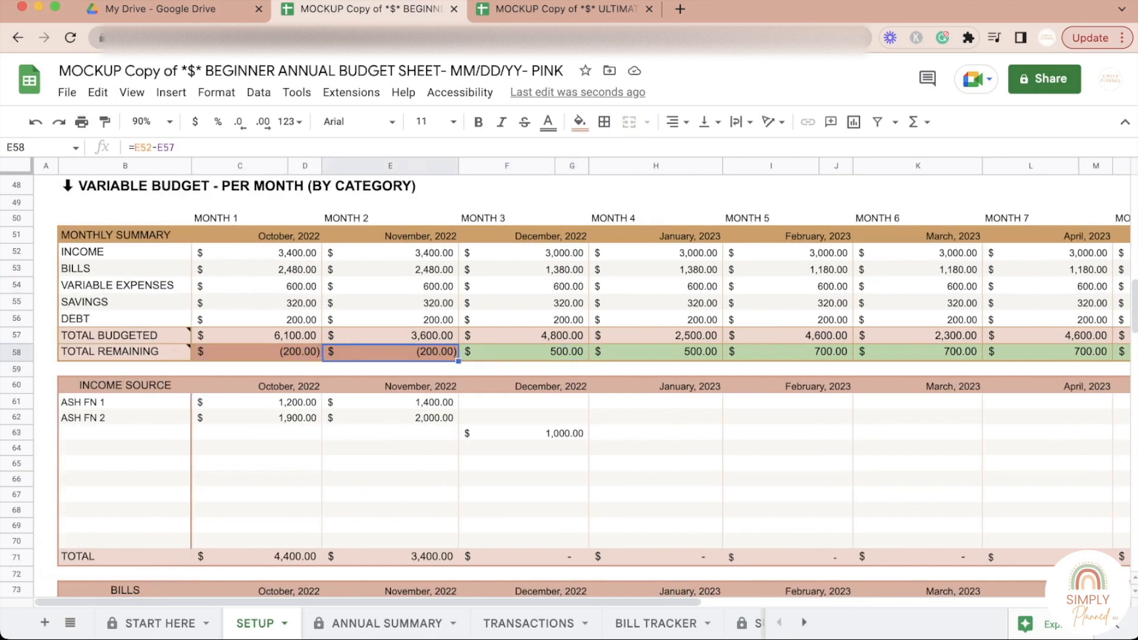
click(524, 352)
click(656, 352)
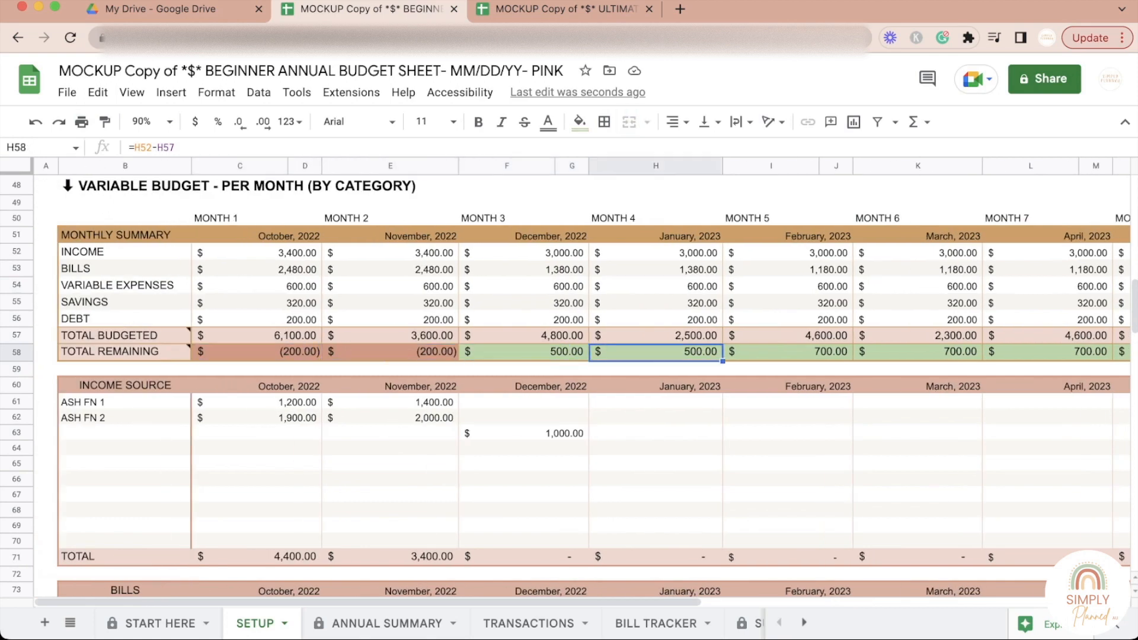
click(788, 352)
click(656, 352)
click(788, 352)
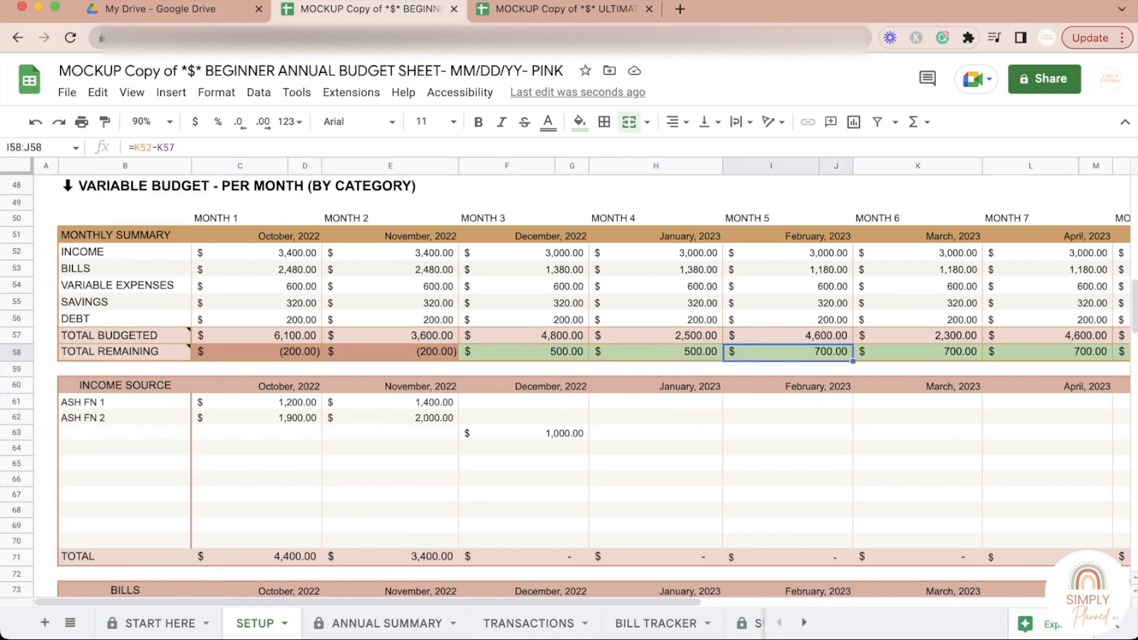
click(918, 352)
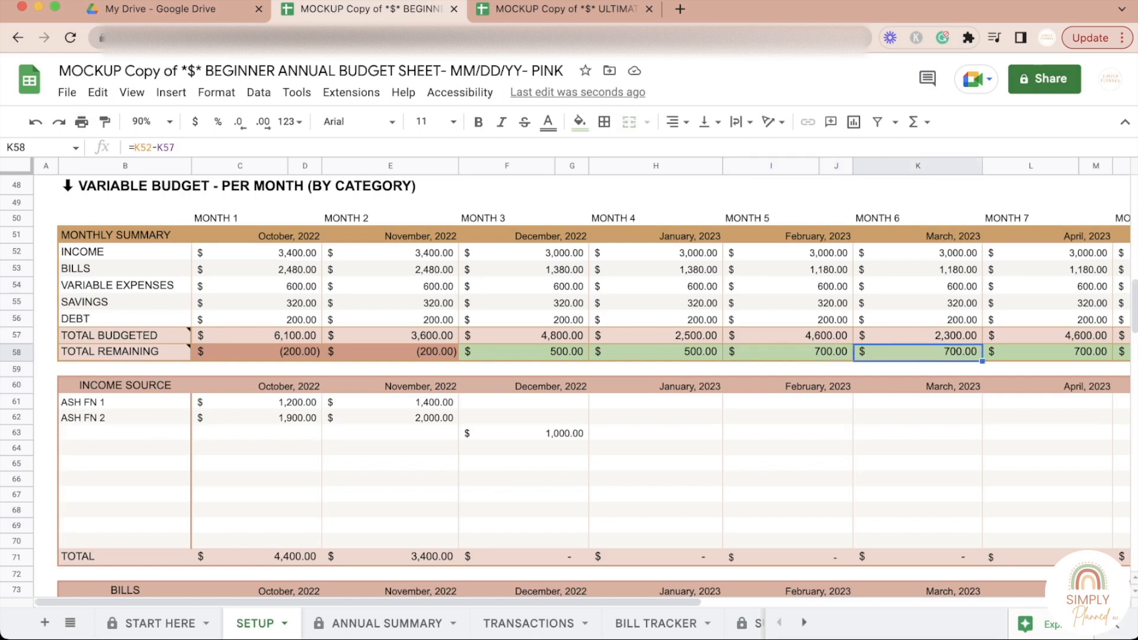
click(656, 352)
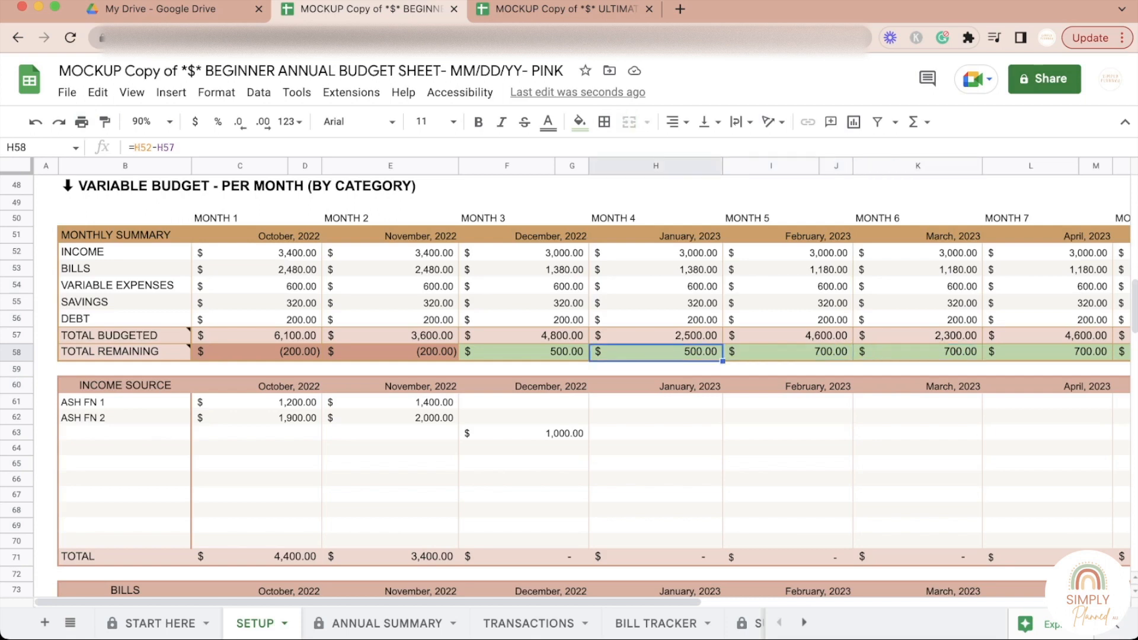
Step: Look over the variable budget's category tables down to Debt and return to the section heading above the Monthly Summary
scroll(570, 385, down, 1)
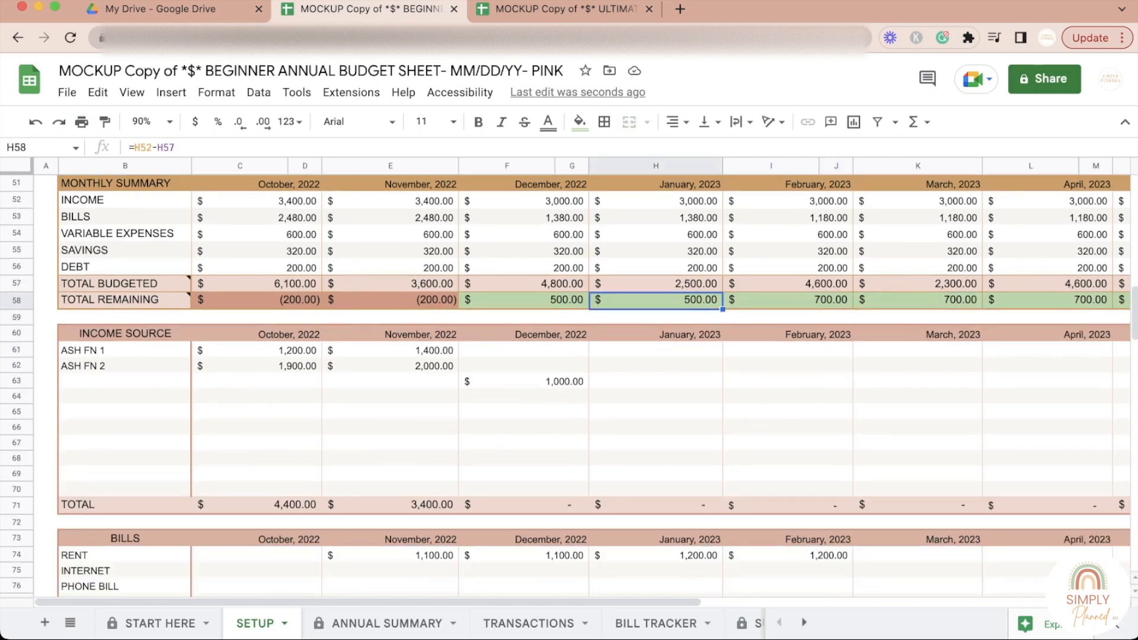
scroll(570, 386, down, 20)
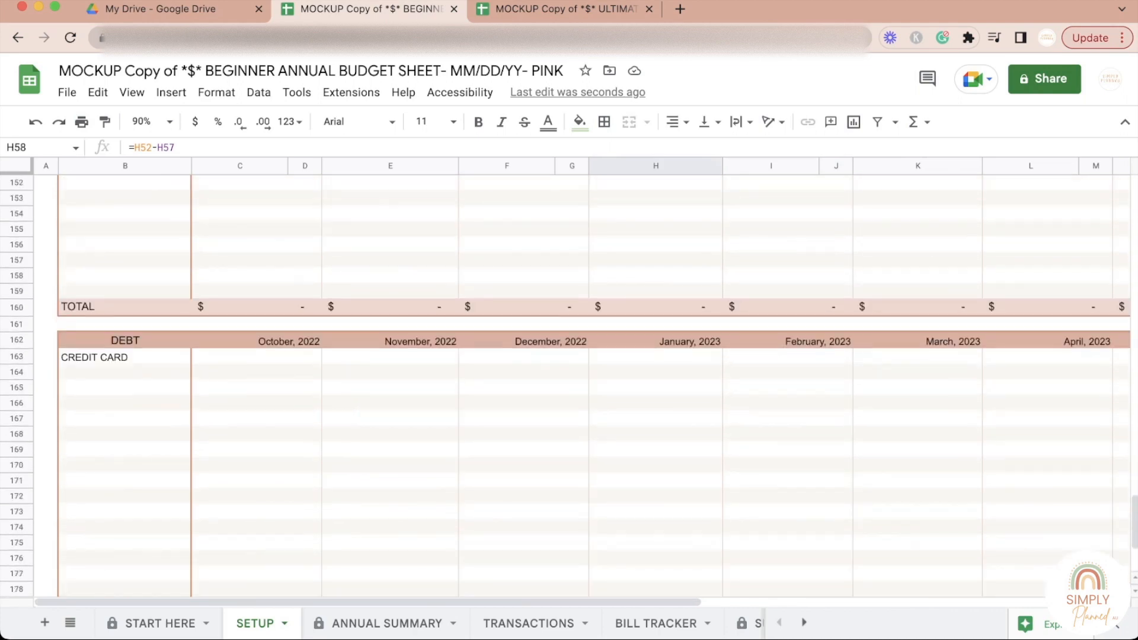
scroll(570, 385, up, 20)
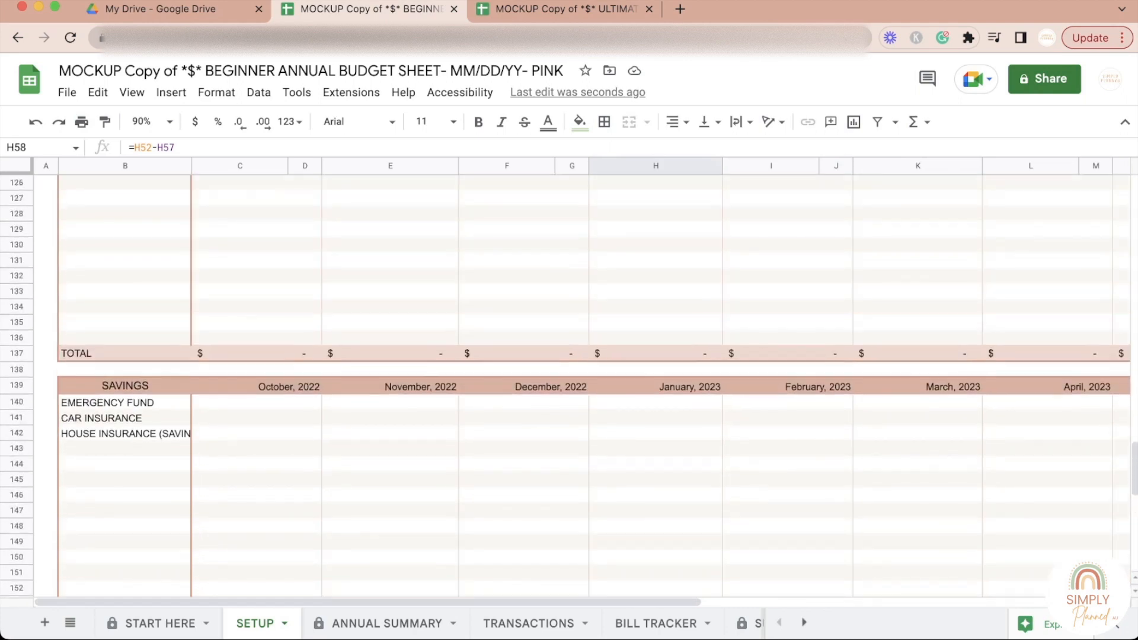
scroll(570, 385, up, 10)
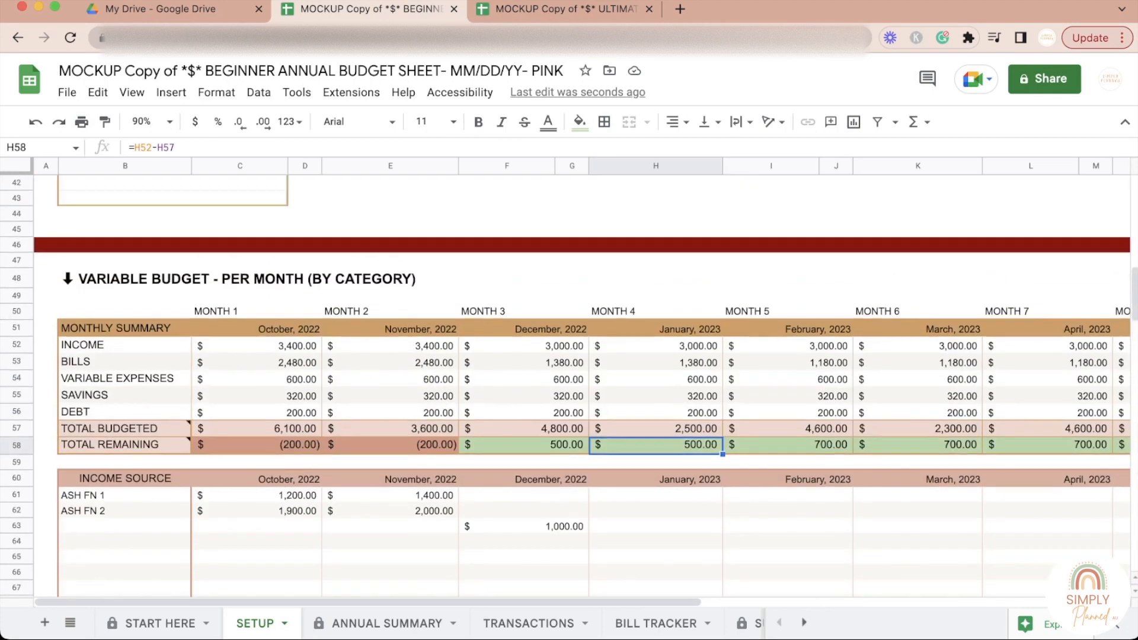
click(573, 296)
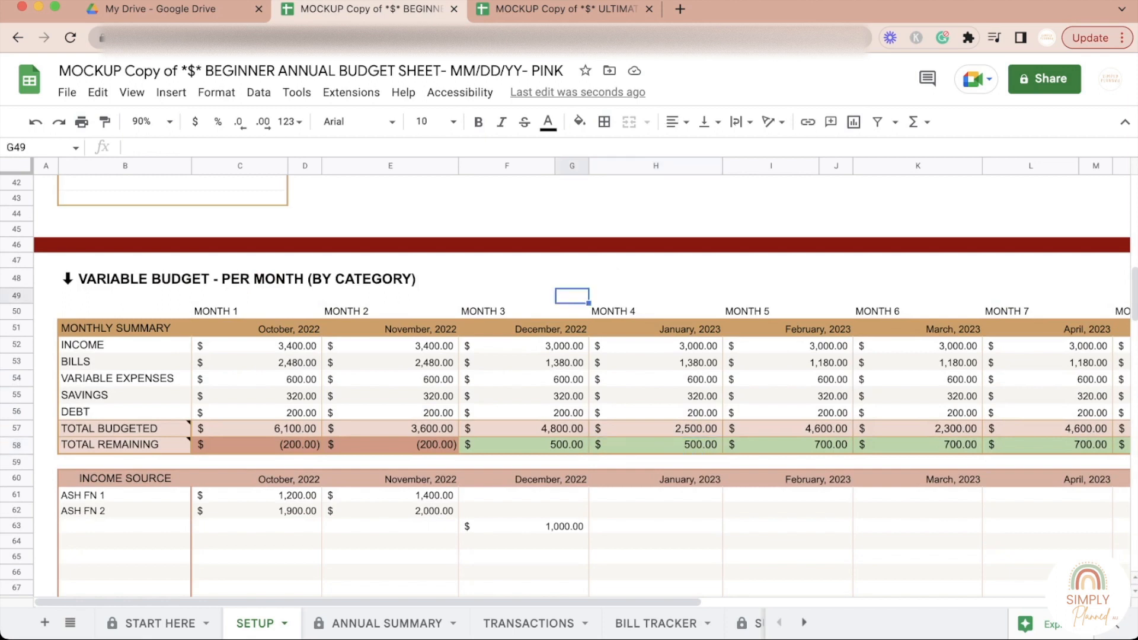
click(125, 279)
click(125, 296)
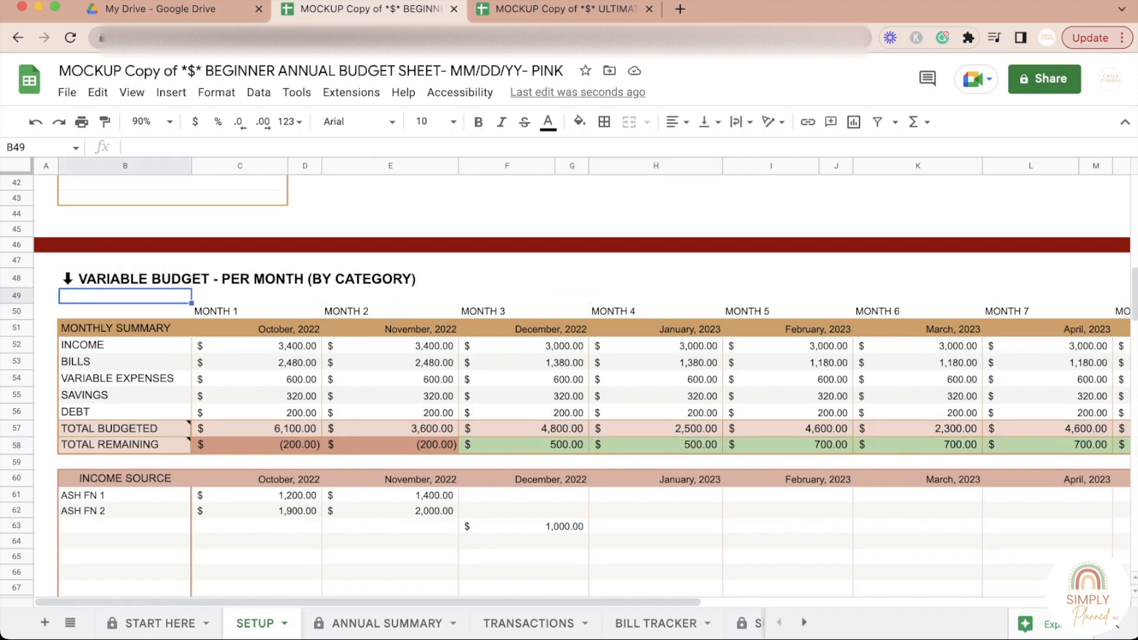
click(305, 296)
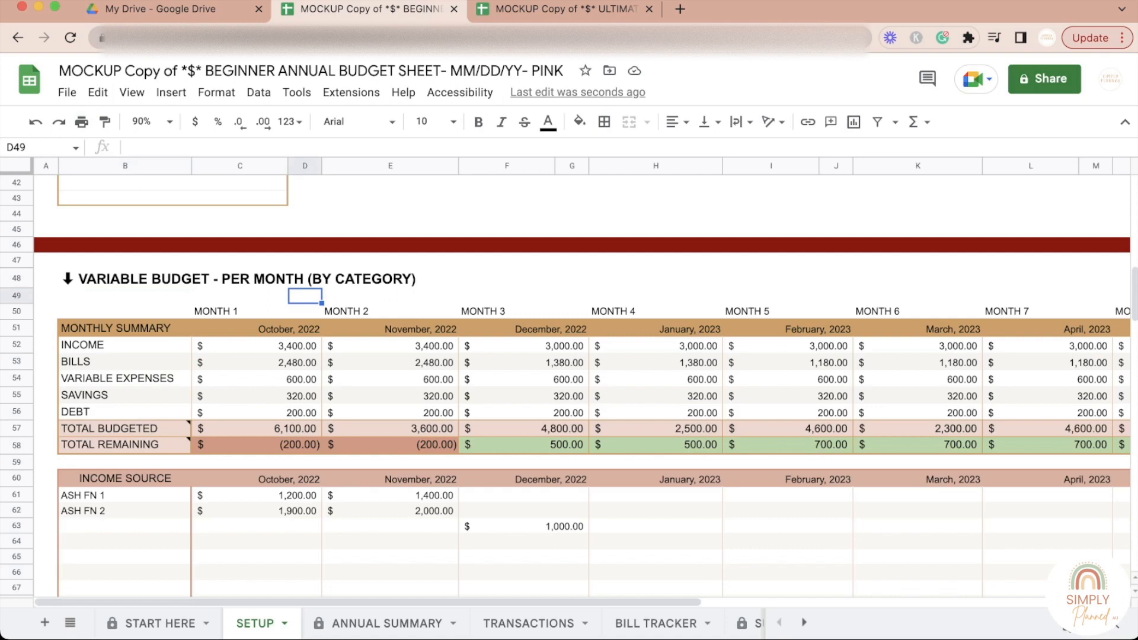
click(46, 260)
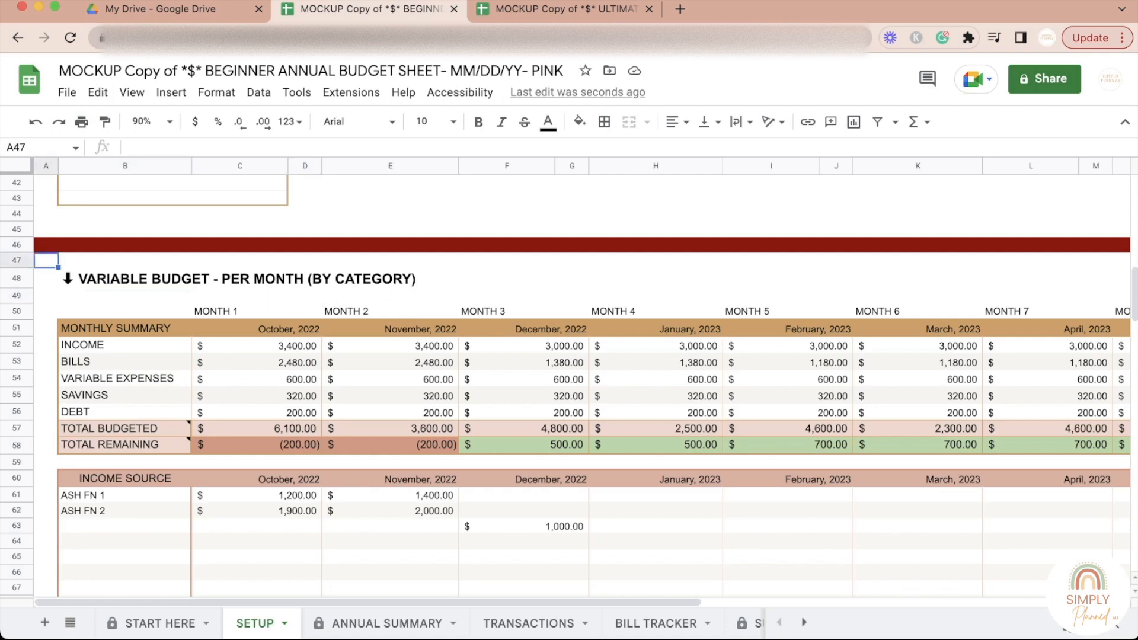